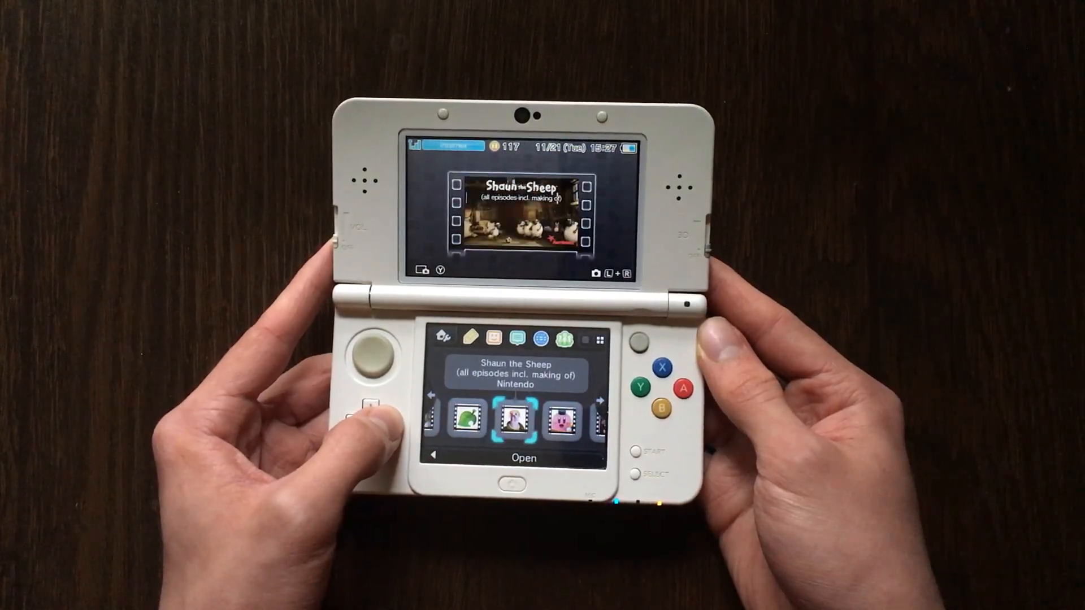
{"action": "key", "text": "Right"}
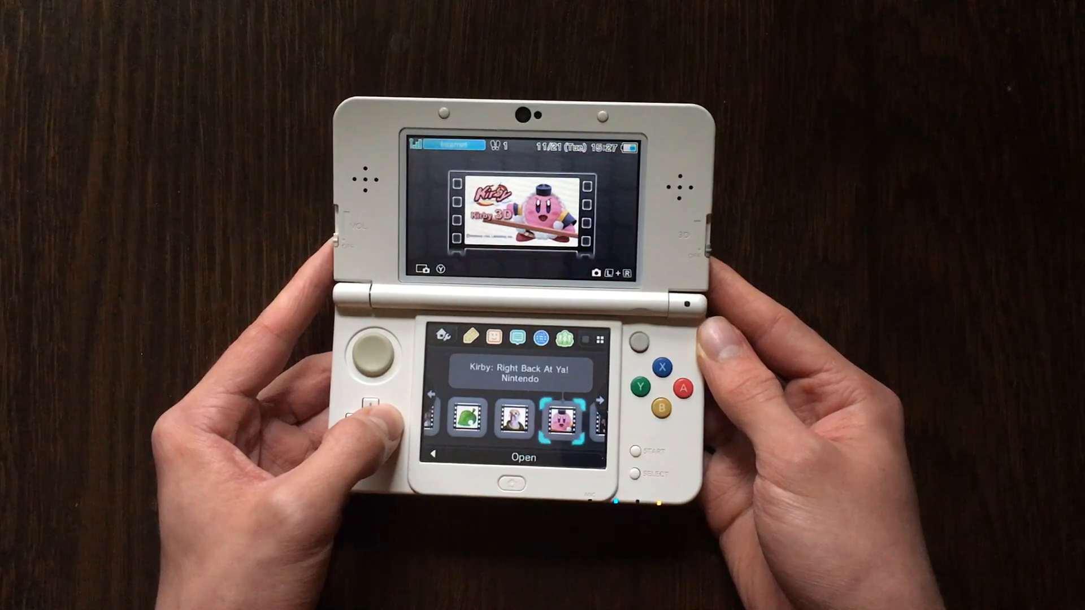
{"action": "key", "text": "Right"}
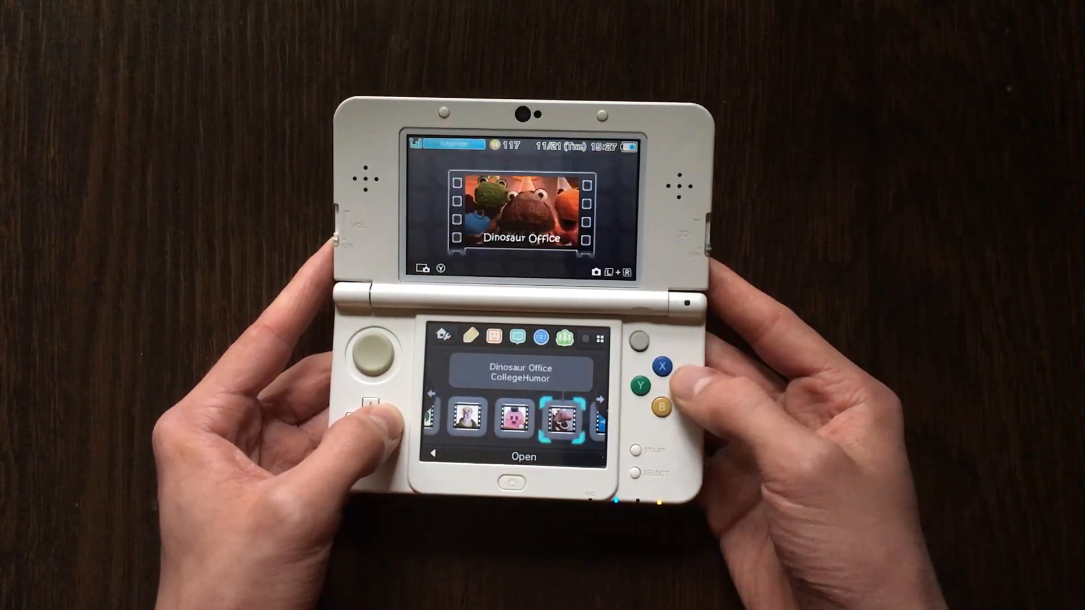
{"action": "key", "text": "Return"}
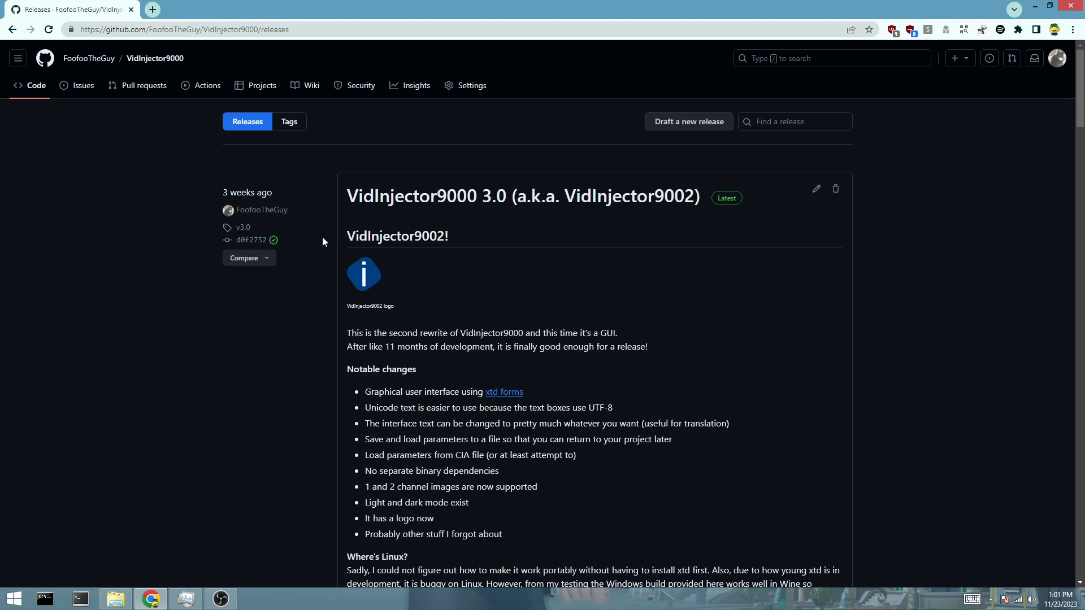
Look through the VidInjector9000 3.0 notes and assets in the releases list and open that release's own page.
{"action": "scroll", "coordinate": [322, 240], "scroll_direction": "down", "scroll_amount": 7}
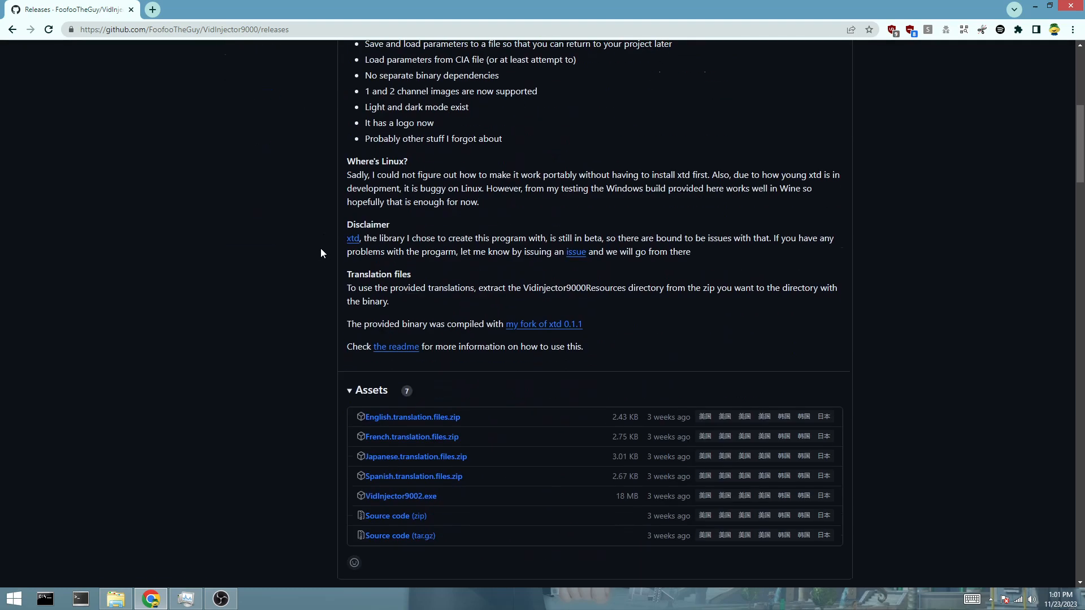
{"action": "scroll", "coordinate": [324, 252], "scroll_direction": "up", "scroll_amount": 7}
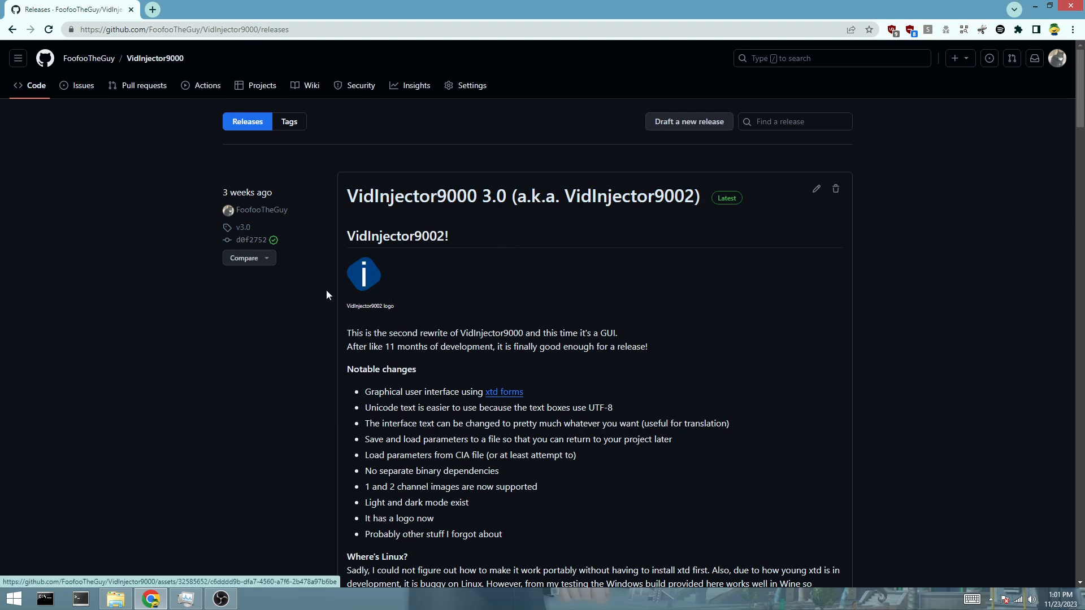
{"action": "scroll", "coordinate": [313, 320], "scroll_direction": "down", "scroll_amount": 5}
{"action": "scroll", "coordinate": [289, 257], "scroll_direction": "down", "scroll_amount": 2}
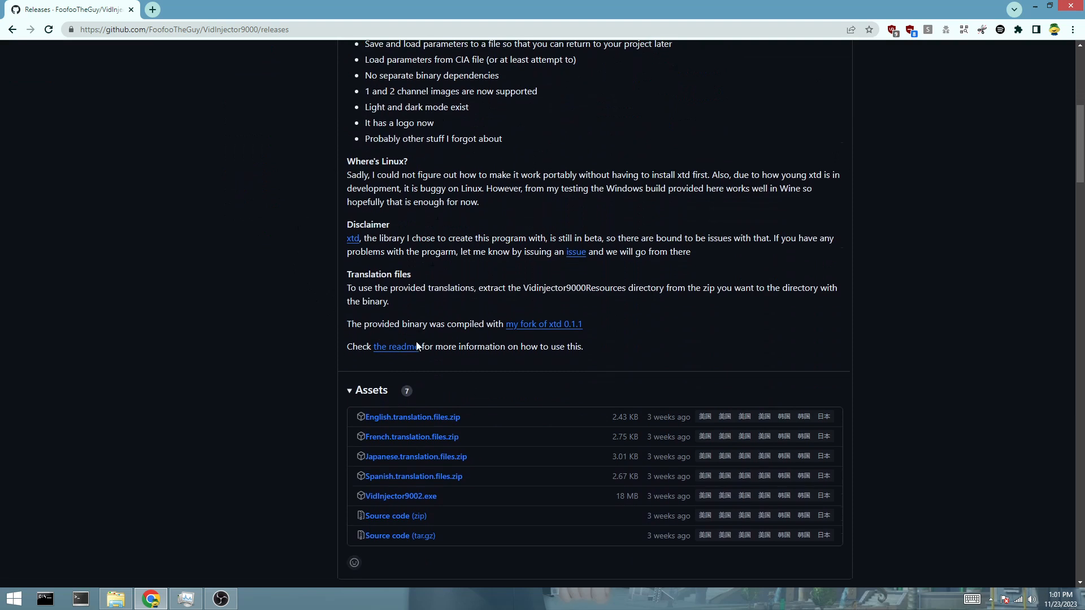
{"action": "scroll", "coordinate": [313, 347], "scroll_direction": "down", "scroll_amount": 1}
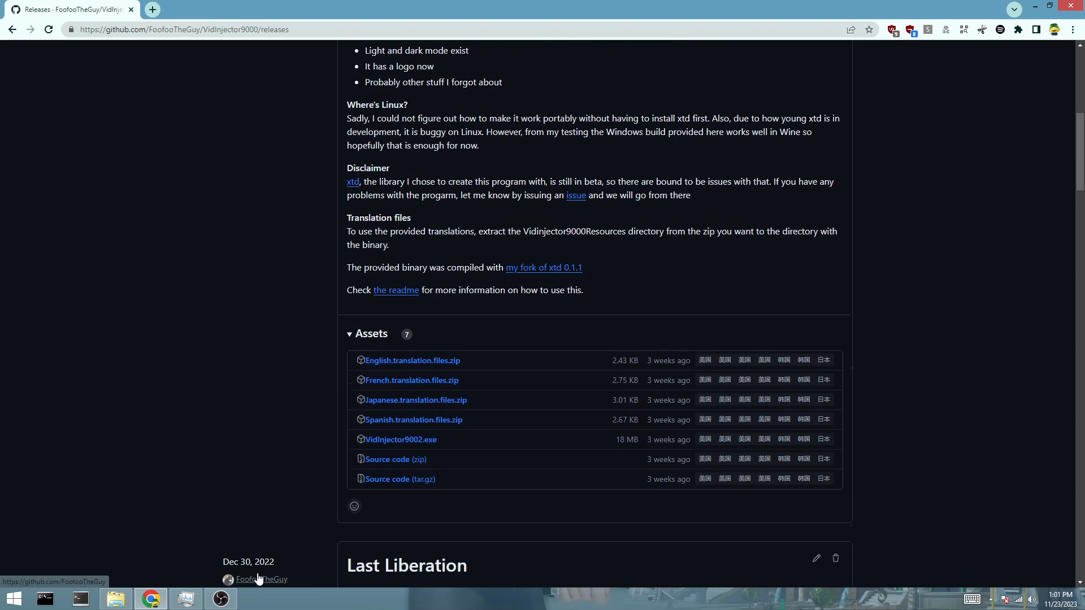
{"action": "scroll", "coordinate": [230, 252], "scroll_direction": "up", "scroll_amount": 8}
{"action": "left_click", "coordinate": [462, 197]}
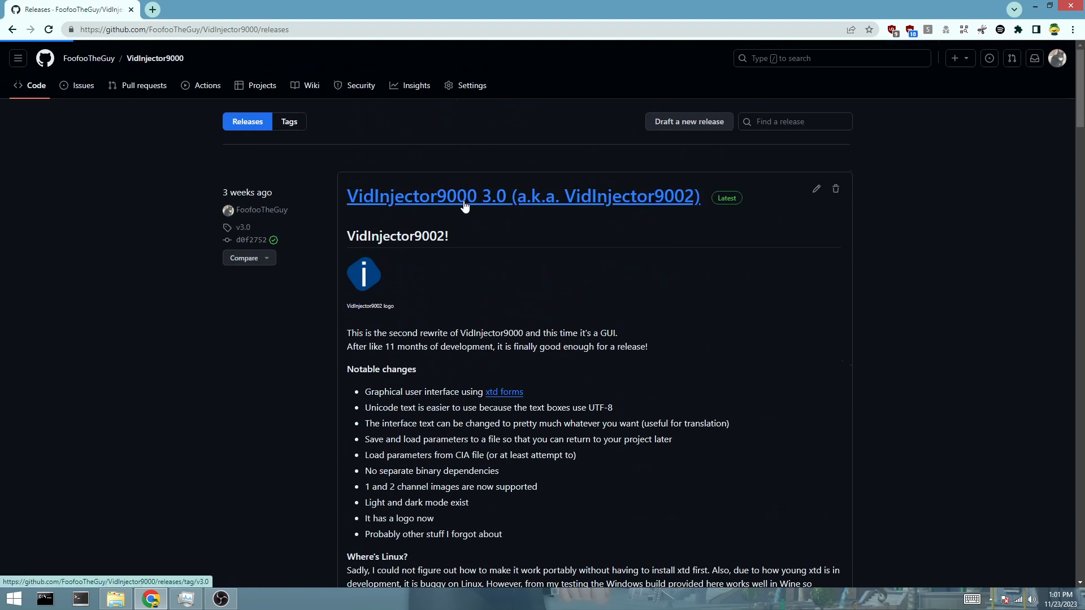
Download English.translation.files.zip and VidInjector9002.exe from the assets of the v3.0 release.
{"action": "scroll", "coordinate": [199, 181], "scroll_direction": "down", "scroll_amount": 4}
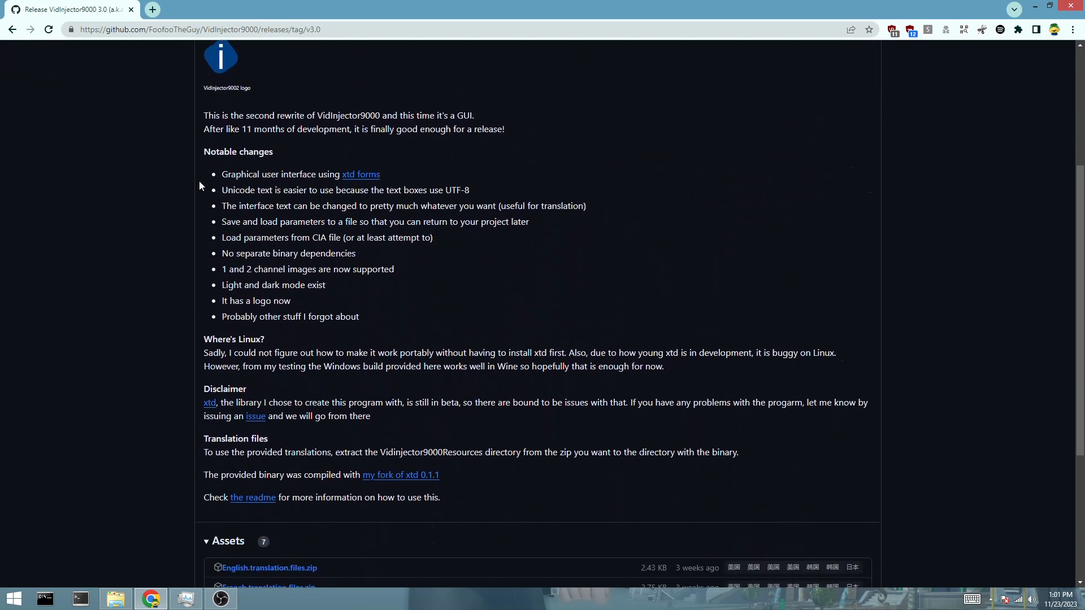
{"action": "scroll", "coordinate": [182, 199], "scroll_direction": "up", "scroll_amount": 4}
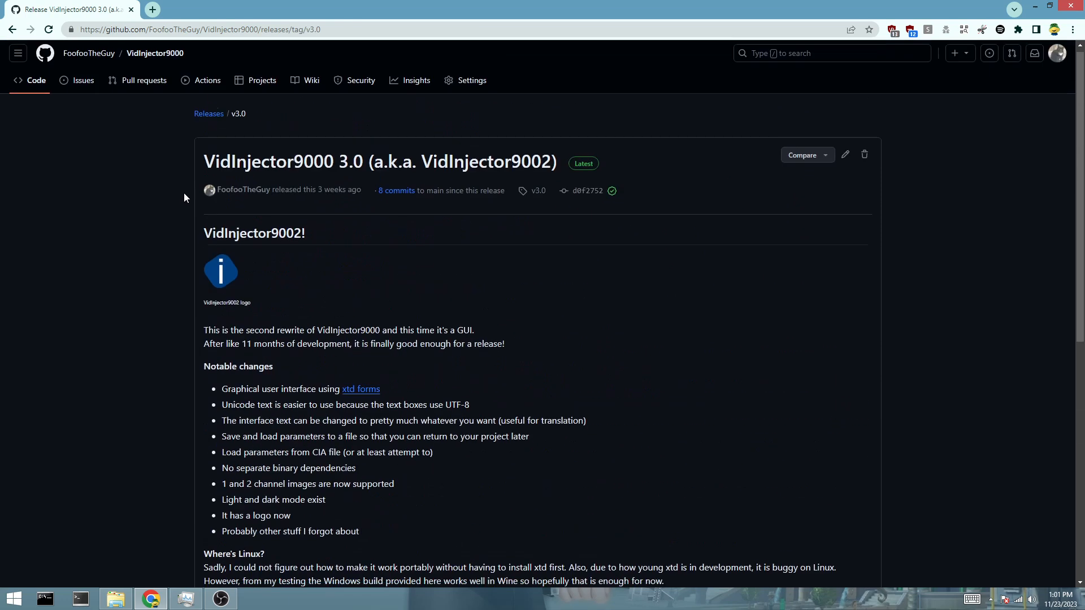
{"action": "scroll", "coordinate": [184, 192], "scroll_direction": "down", "scroll_amount": 7}
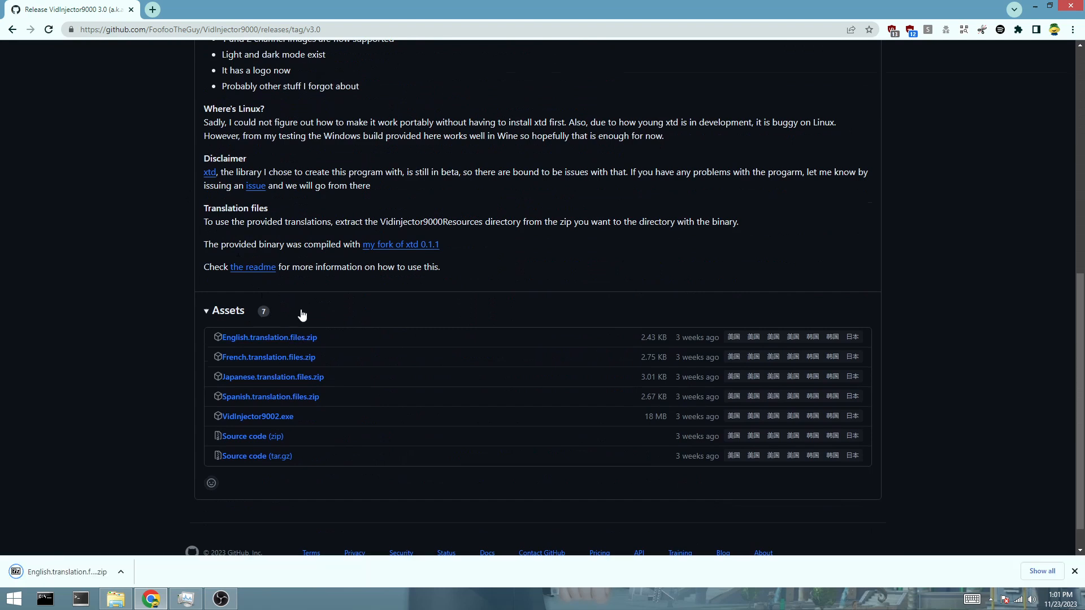
{"action": "left_click", "coordinate": [252, 421]}
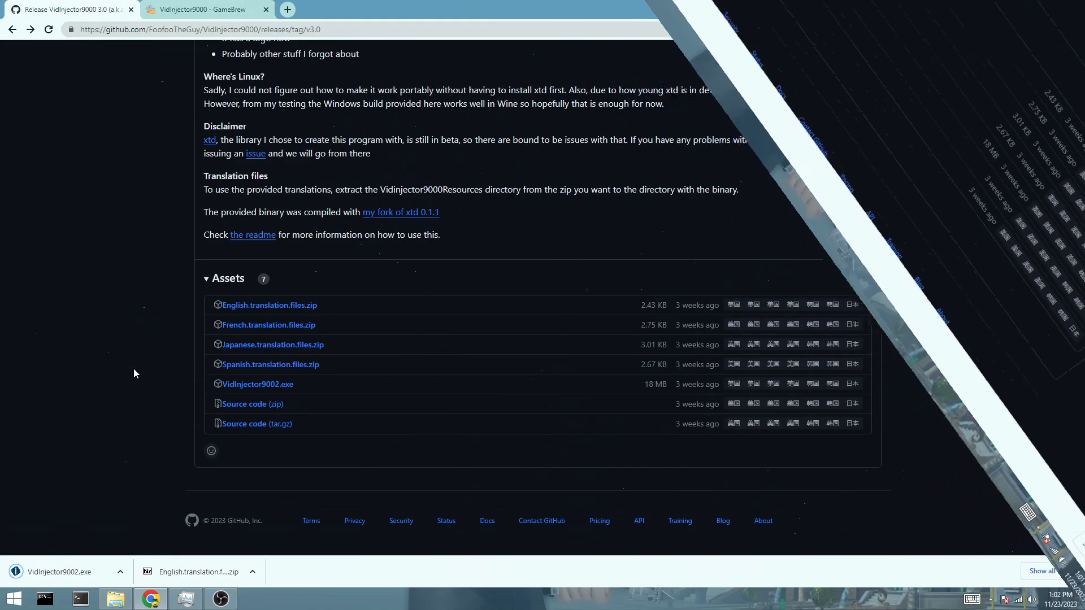
Show the downloads in their folder and move VidInjector9002.exe and English.translation.files.zip into the my inject folder.
{"action": "right_click", "coordinate": [69, 572]}
{"action": "left_click", "coordinate": [114, 541]}
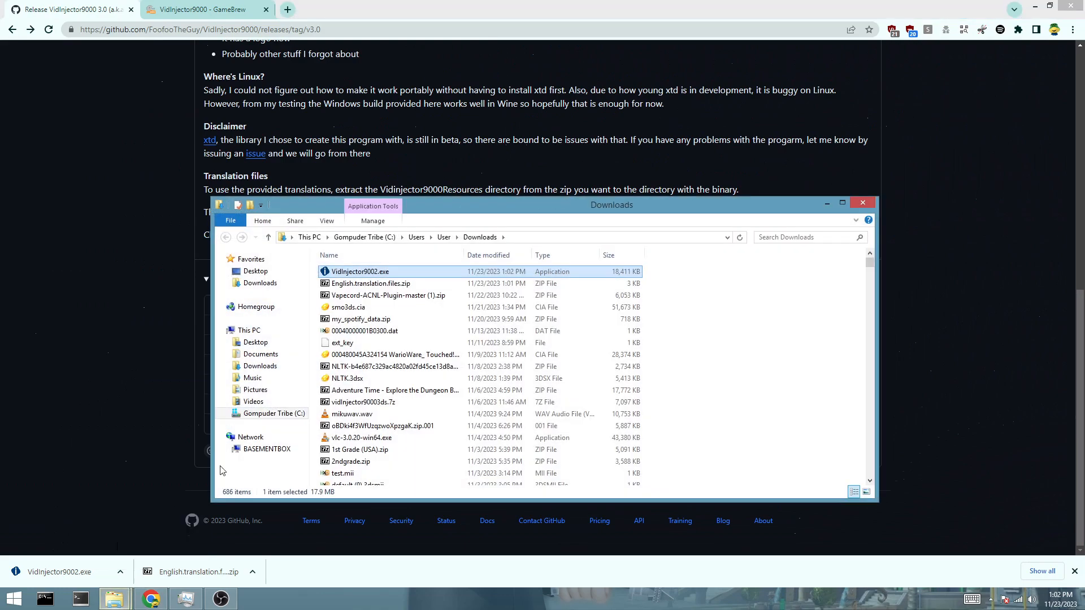
{"action": "left_click", "coordinate": [113, 599]}
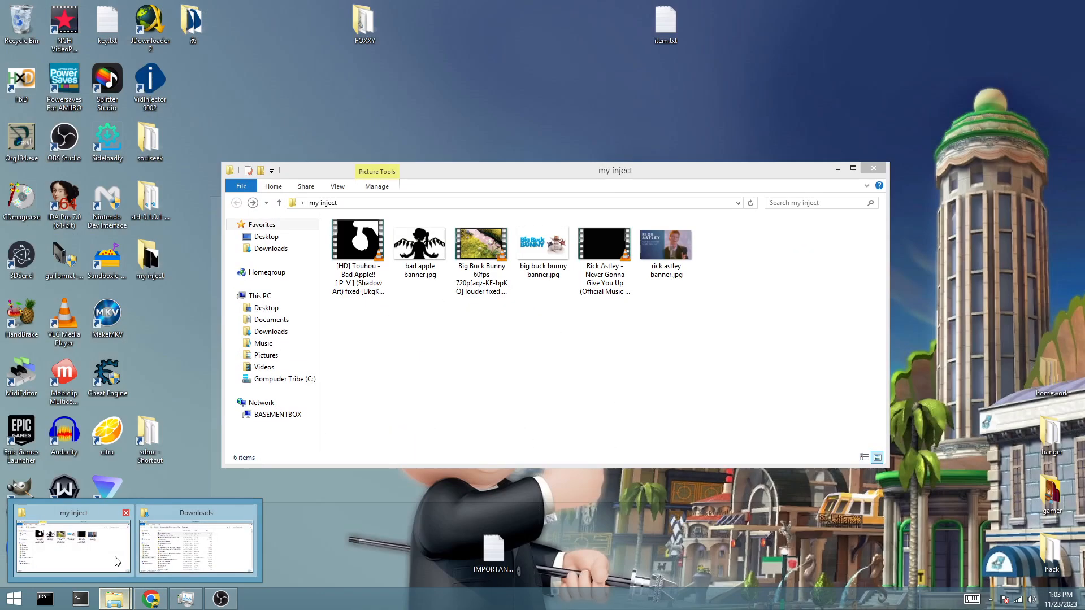
{"action": "left_click", "coordinate": [117, 561]}
{"action": "left_click_drag", "start_coordinate": [473, 184], "coordinate": [728, 198]}
{"action": "left_click_drag", "start_coordinate": [370, 283], "coordinate": [662, 355]}
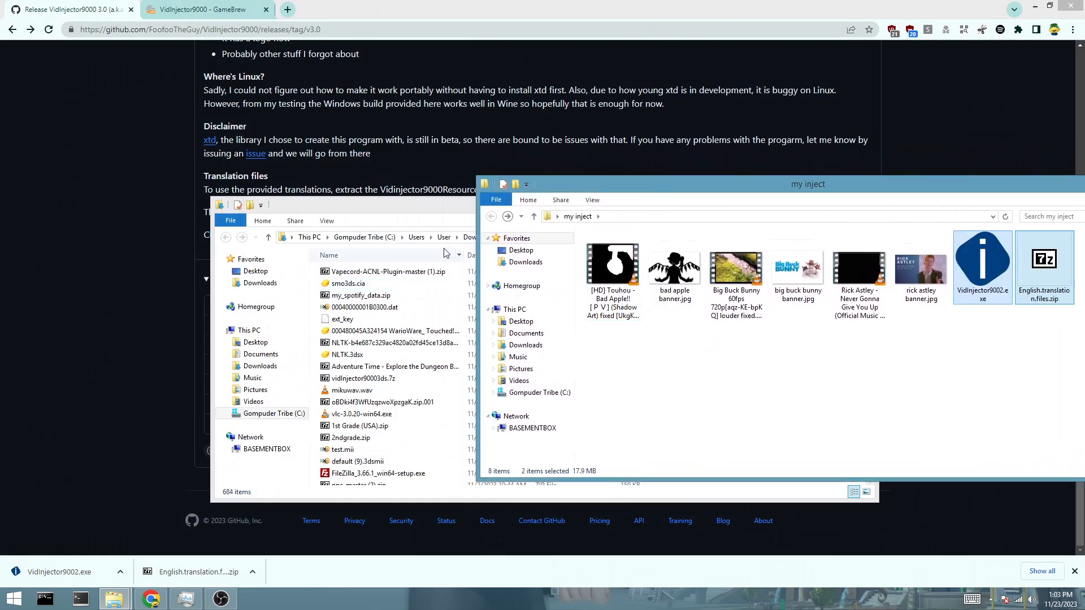
Close the Downloads folder window and move the my inject folder window fully into view.
{"action": "left_click_drag", "start_coordinate": [404, 204], "coordinate": [361, 206]}
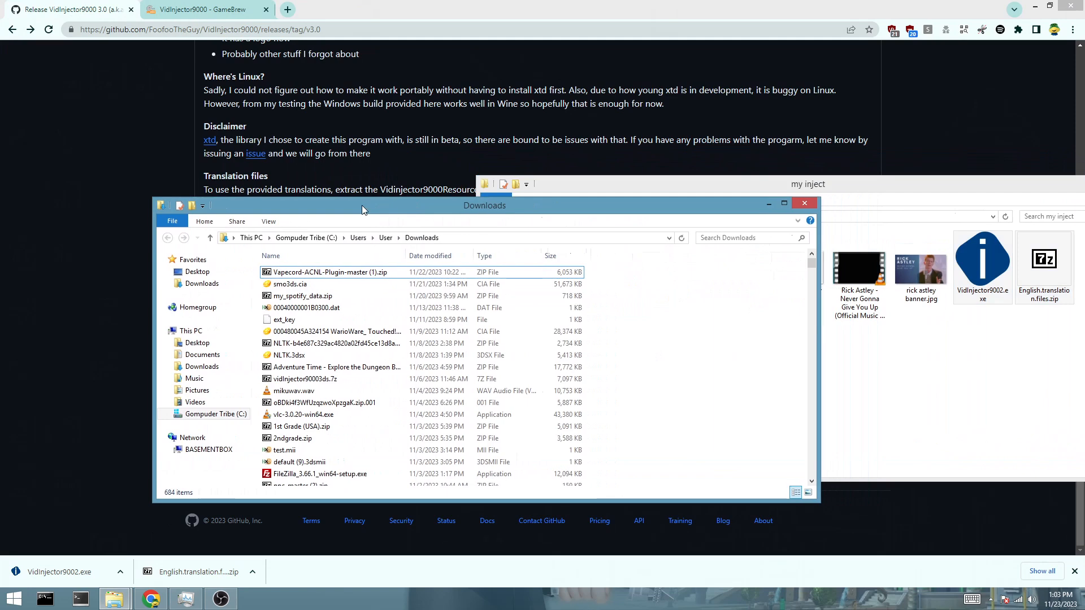
{"action": "scroll", "coordinate": [334, 395], "scroll_direction": "down", "scroll_amount": 2}
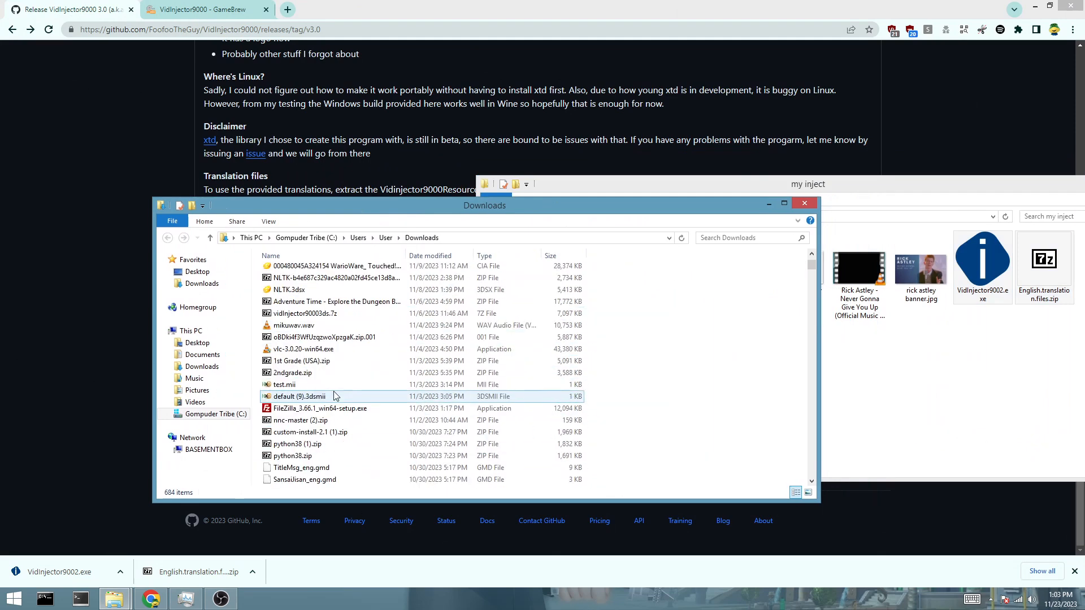
{"action": "scroll", "coordinate": [339, 390], "scroll_direction": "up", "scroll_amount": 2}
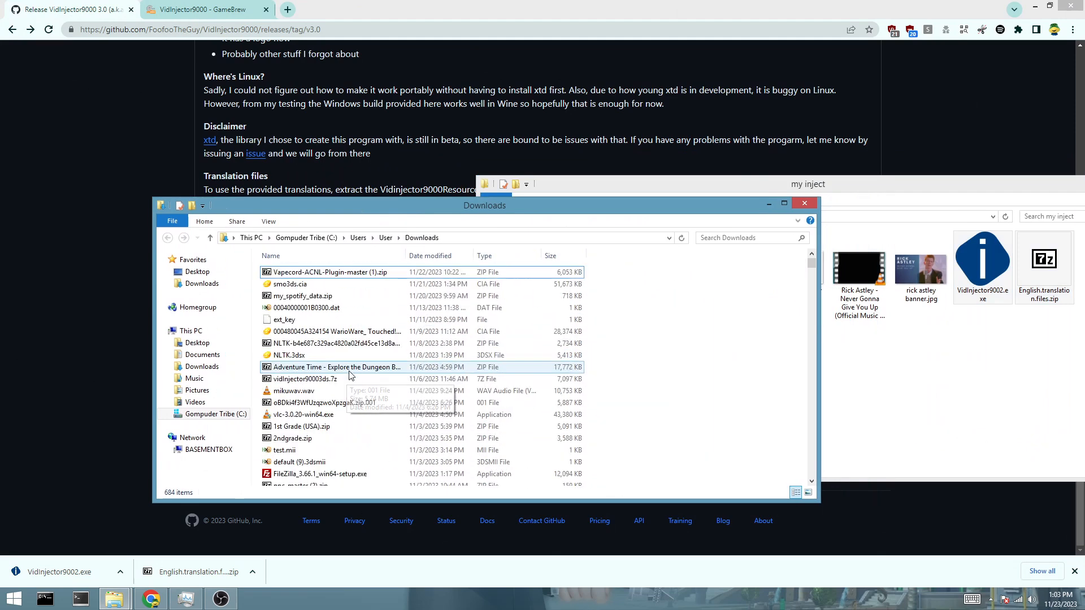
{"action": "left_click", "coordinate": [812, 205]}
{"action": "left_click_drag", "start_coordinate": [802, 184], "coordinate": [532, 188]}
{"action": "left_click", "coordinate": [671, 348]}
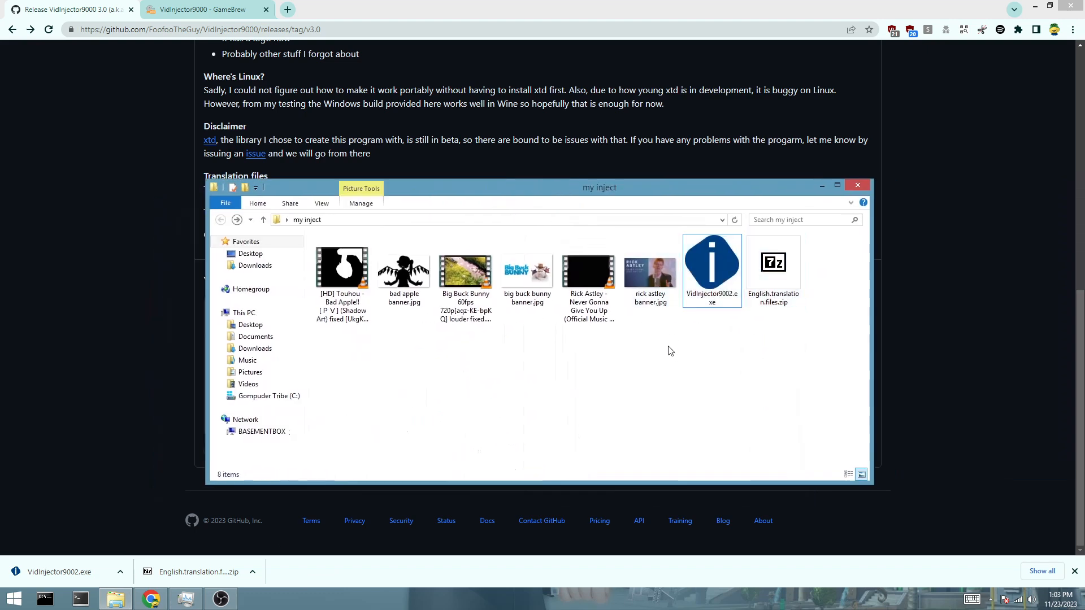
Extract the Vidinjector9000Resources folder from English.translation.files.zip into the my inject folder.
{"action": "double_click", "coordinate": [774, 277]}
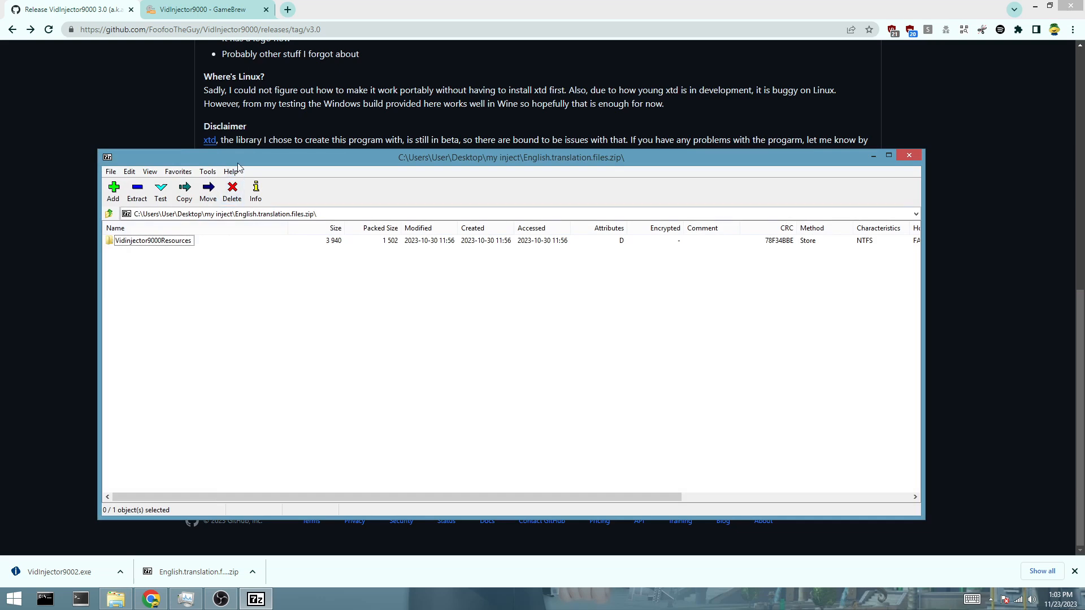
{"action": "left_click_drag", "start_coordinate": [240, 163], "coordinate": [249, 388]}
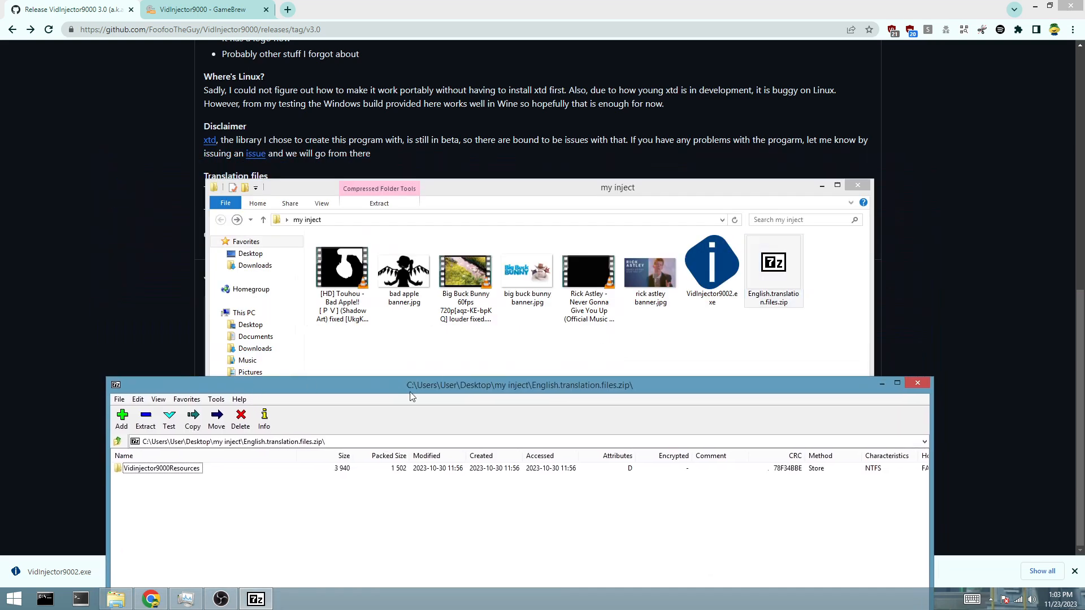
{"action": "left_click_drag", "start_coordinate": [379, 388], "coordinate": [723, 213]}
{"action": "left_click", "coordinate": [518, 294]}
{"action": "left_click_drag", "start_coordinate": [517, 294], "coordinate": [461, 230]}
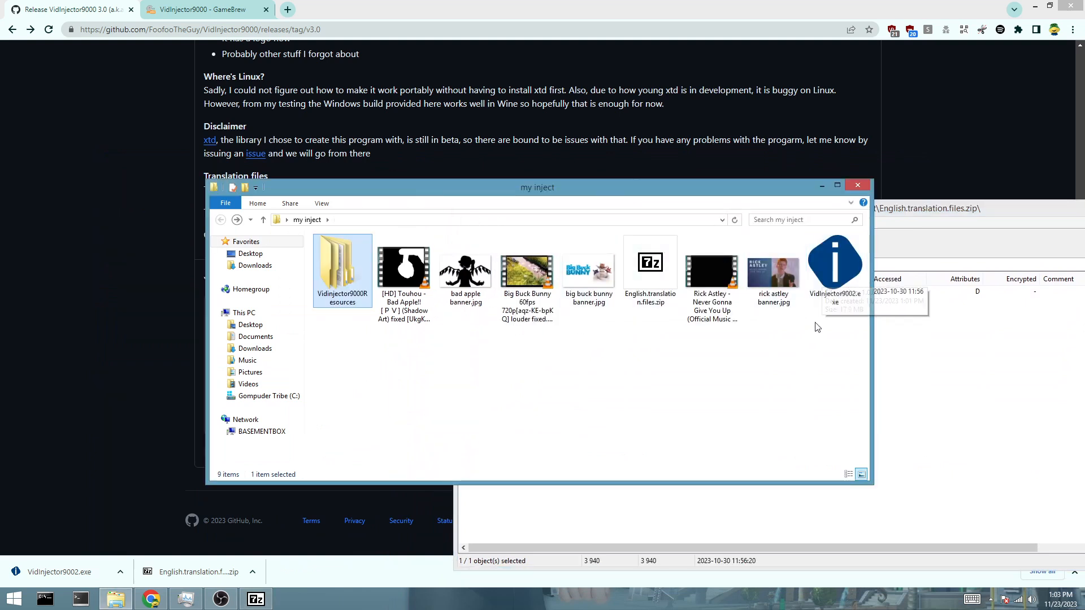
Close the open archive window and delete English.translation.files.zip from the my inject folder.
{"action": "left_click", "coordinate": [650, 270]}
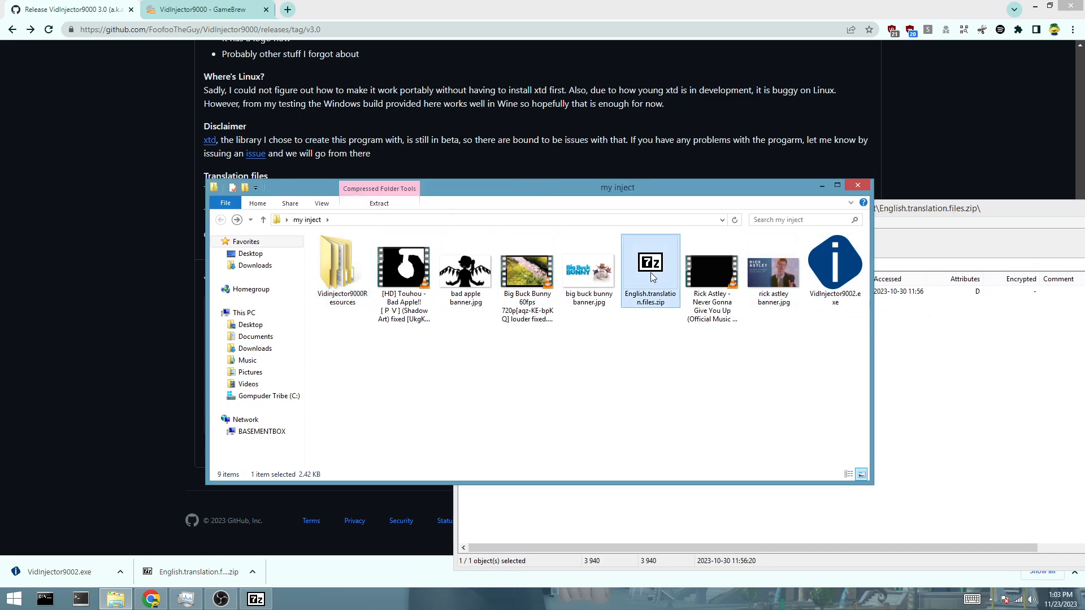
{"action": "right_click", "coordinate": [651, 273]}
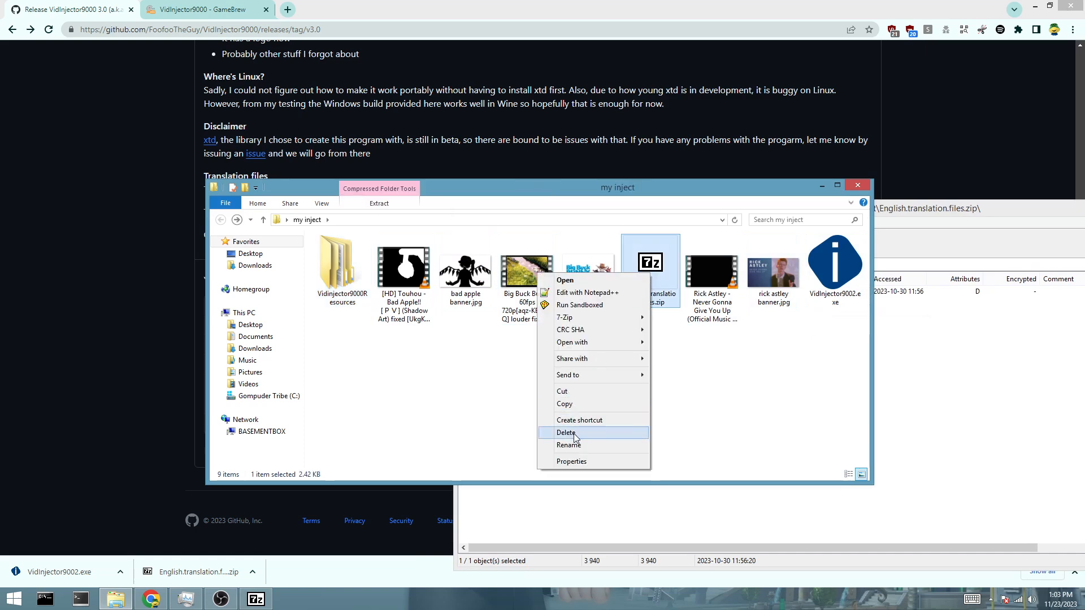
{"action": "left_click", "coordinate": [954, 226]}
{"action": "left_click", "coordinate": [893, 187]}
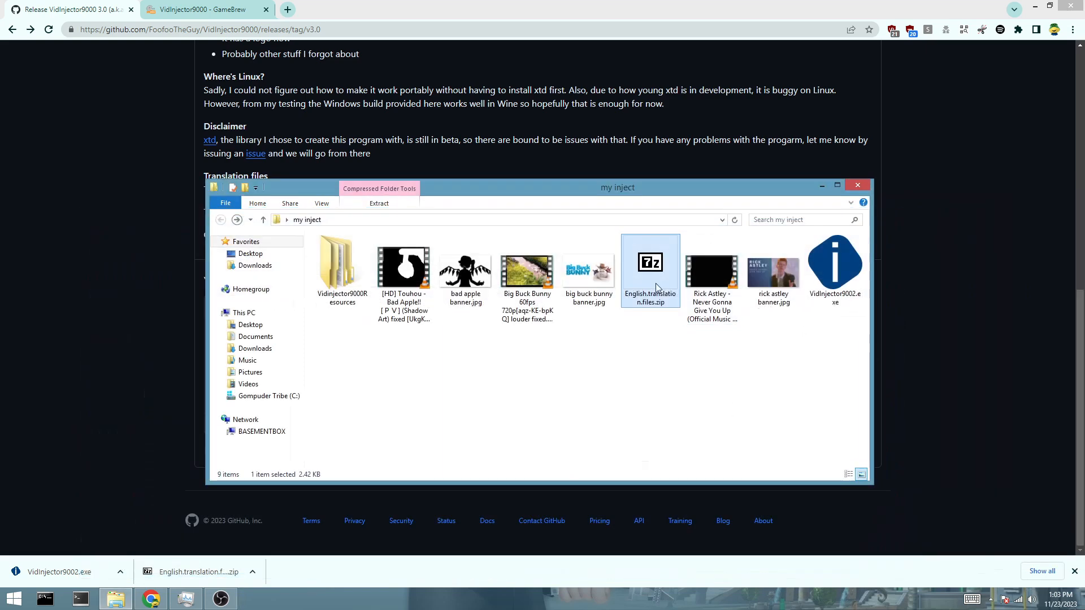
{"action": "right_click", "coordinate": [653, 272]}
{"action": "left_click", "coordinate": [599, 432]}
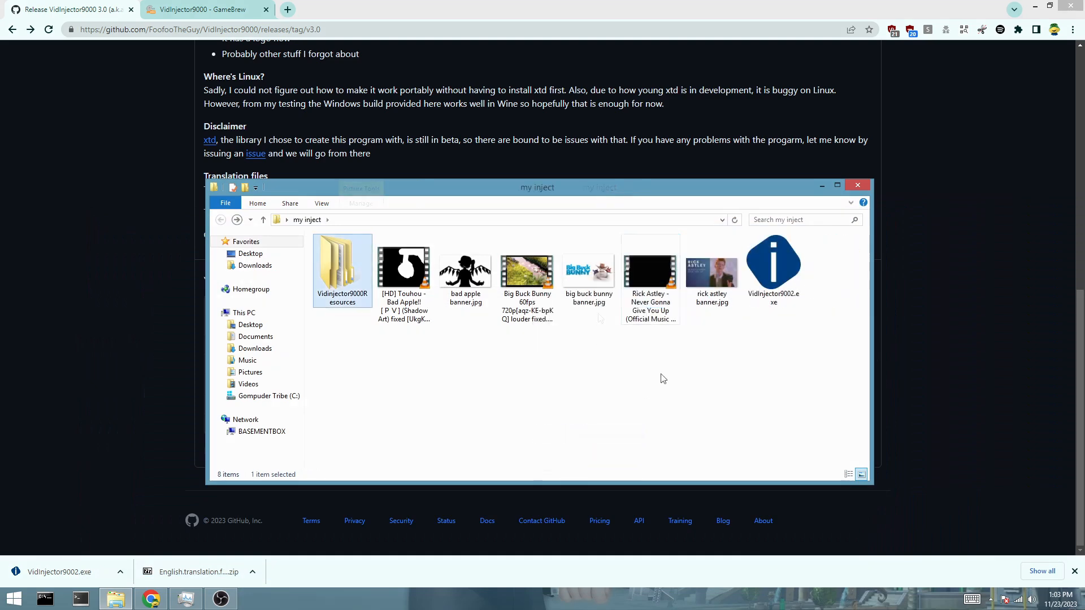
Launch VidInjector9002.exe, allowing it to run past Windows SmartScreen, and set its mode to Multi video.
{"action": "double_click", "coordinate": [763, 281]}
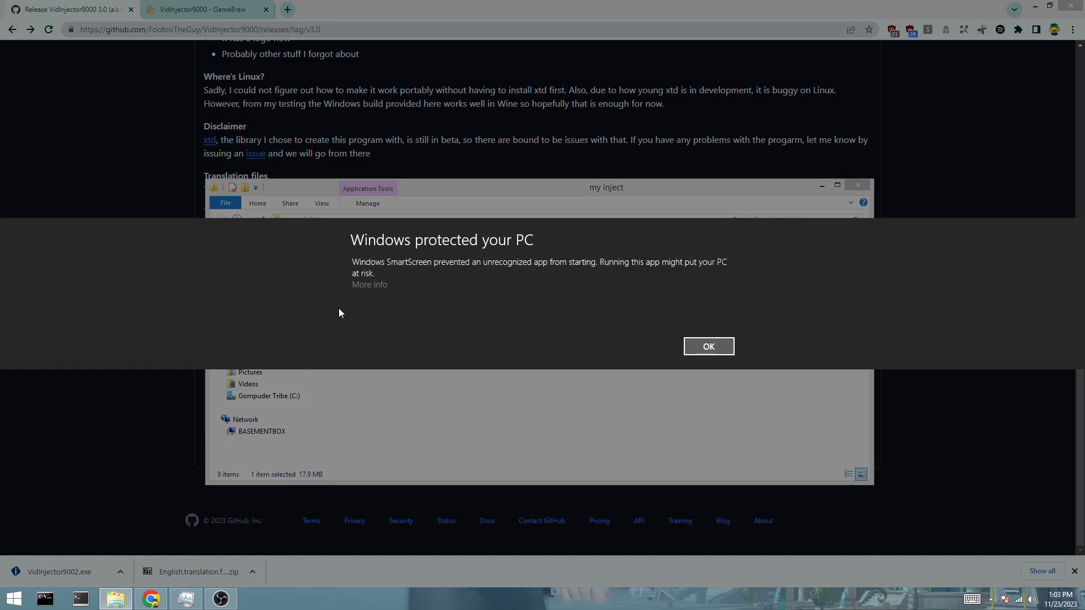
{"action": "left_click", "coordinate": [374, 284]}
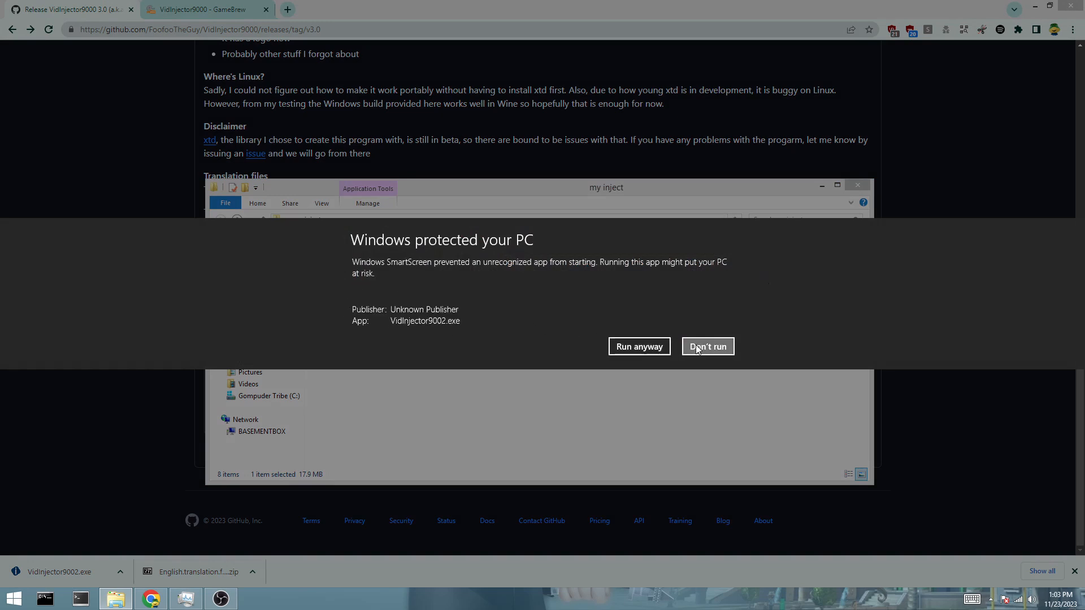
{"action": "left_click", "coordinate": [649, 351]}
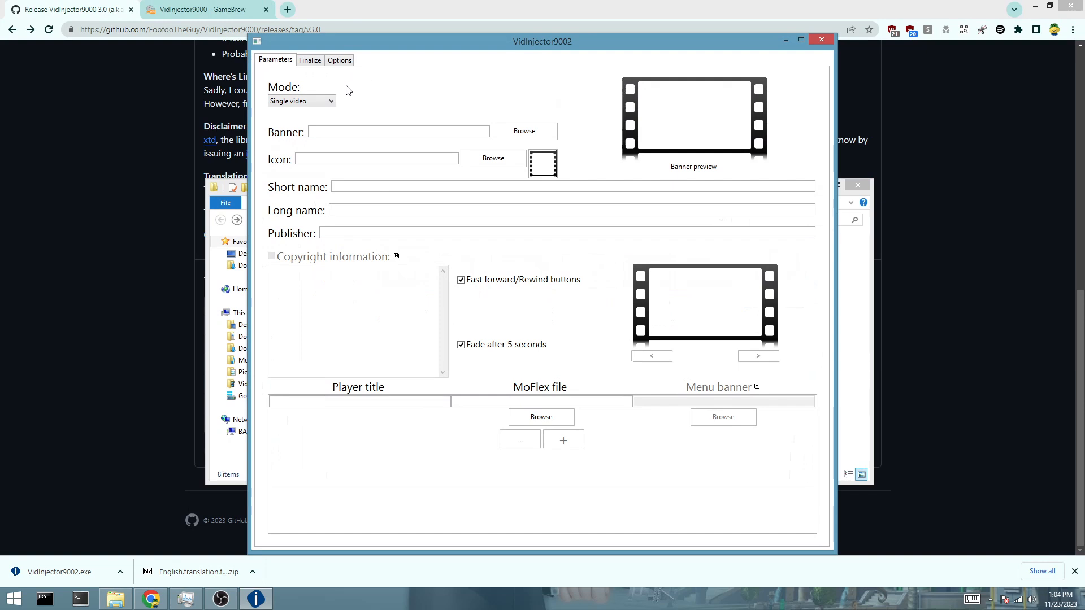
{"action": "left_click", "coordinate": [324, 102]}
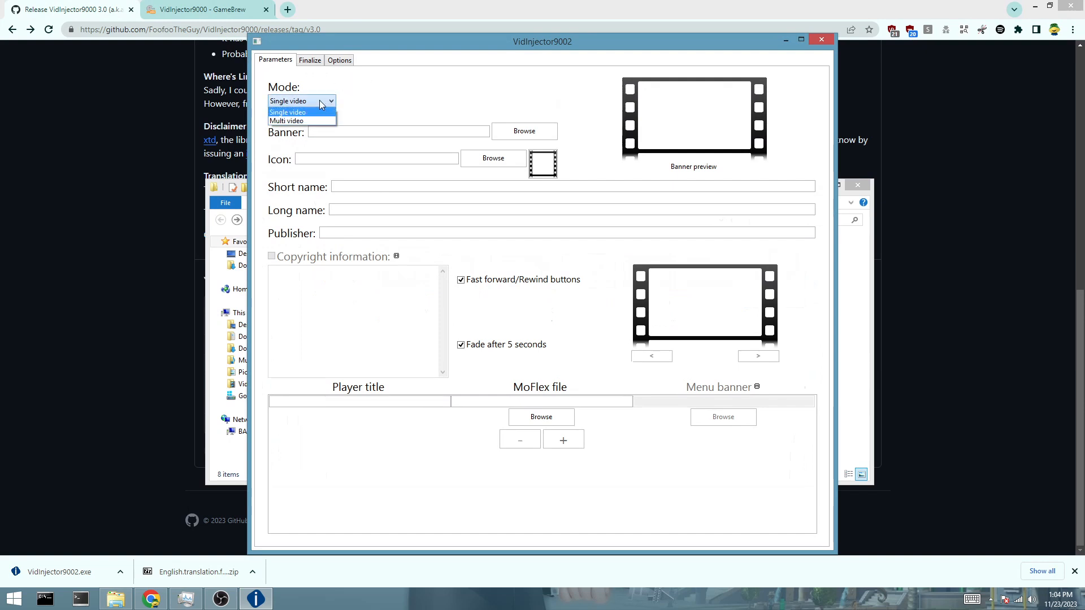
{"action": "left_click", "coordinate": [325, 120]}
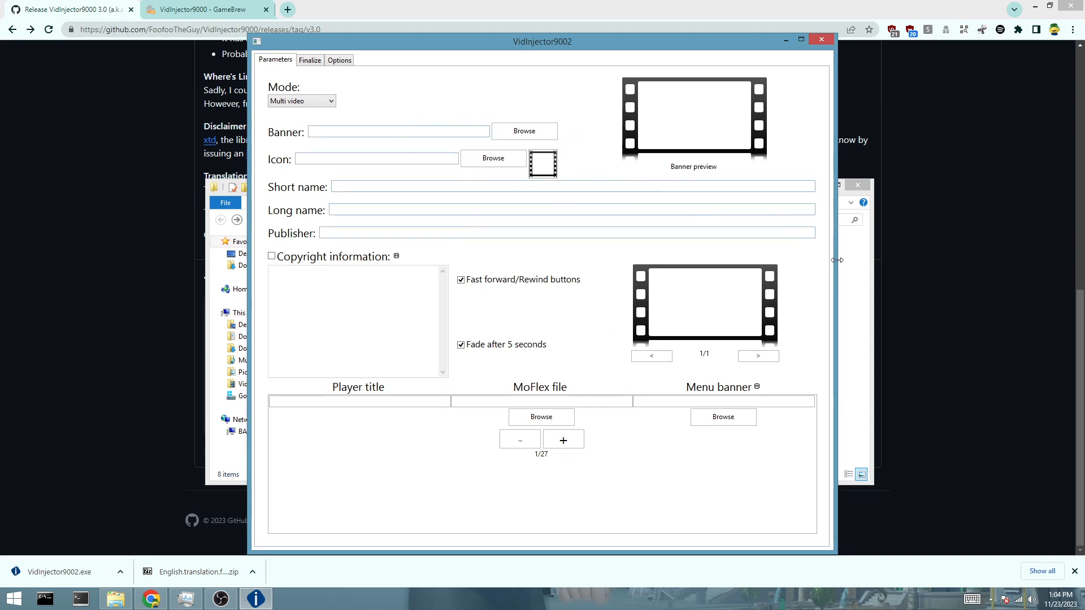
Open bad apple banner.jpg, big buck bunny banner.jpg and rick astley banner.jpg from the my inject folder in GIMP.
{"action": "left_click", "coordinate": [843, 267]}
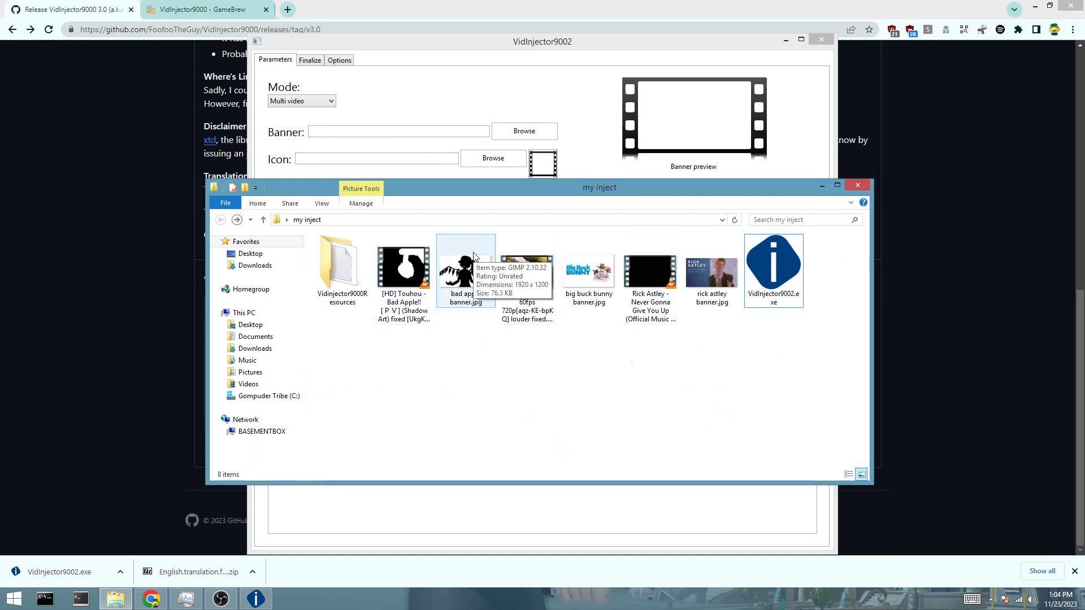
{"action": "left_click", "coordinate": [463, 272]}
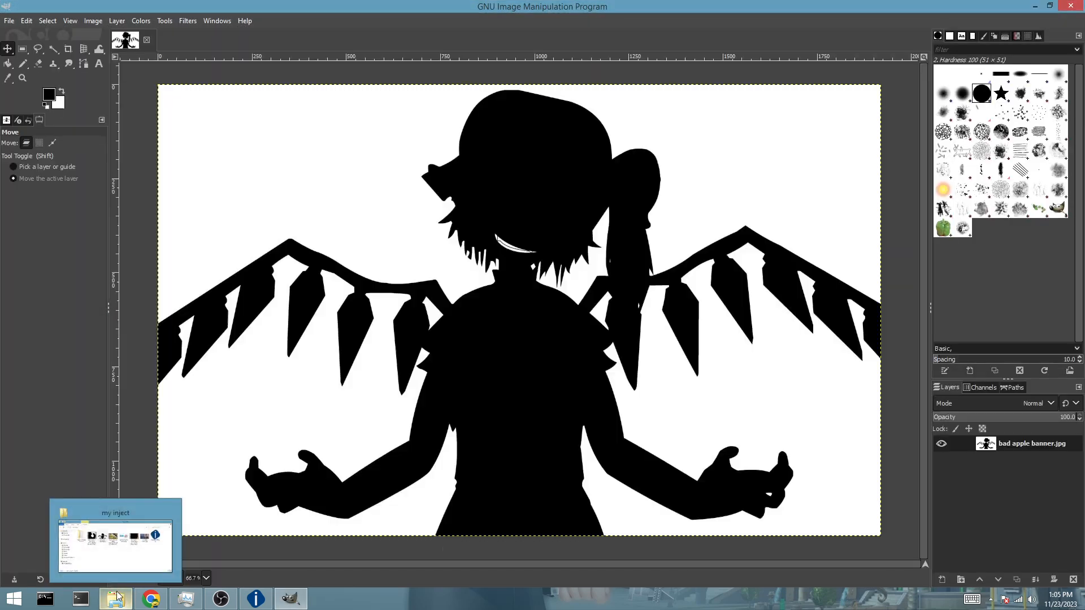
{"action": "left_click", "coordinate": [117, 597]}
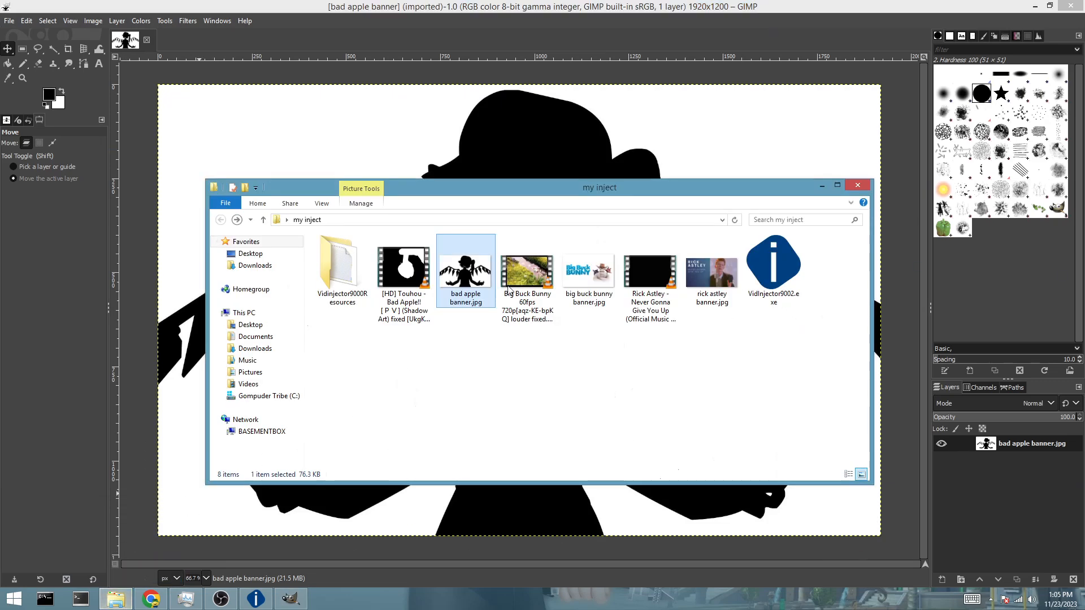
{"action": "left_click", "coordinate": [596, 283]}
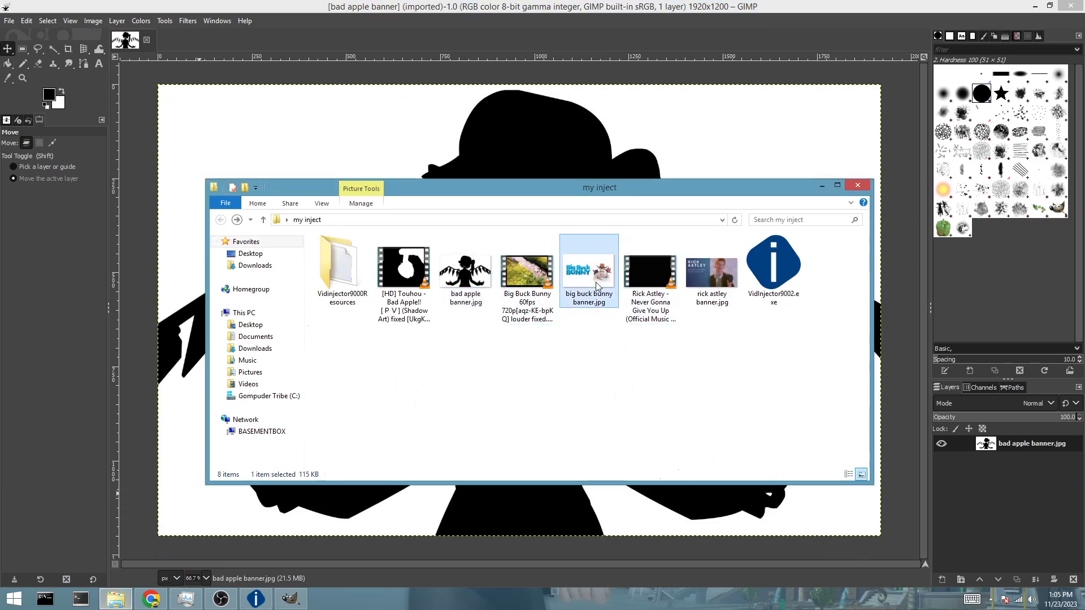
{"action": "double_click", "coordinate": [717, 283]}
{"action": "left_click", "coordinate": [528, 3]}
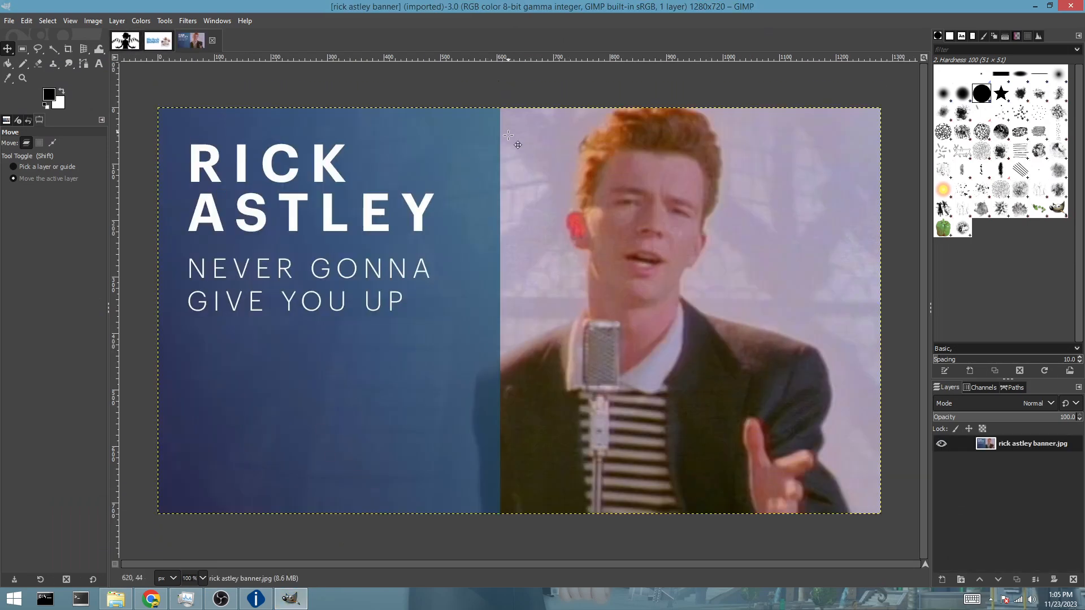
Look over the big buck bunny and bad apple images and check the banner settings in VidInjector9002.
{"action": "left_click", "coordinate": [158, 41]}
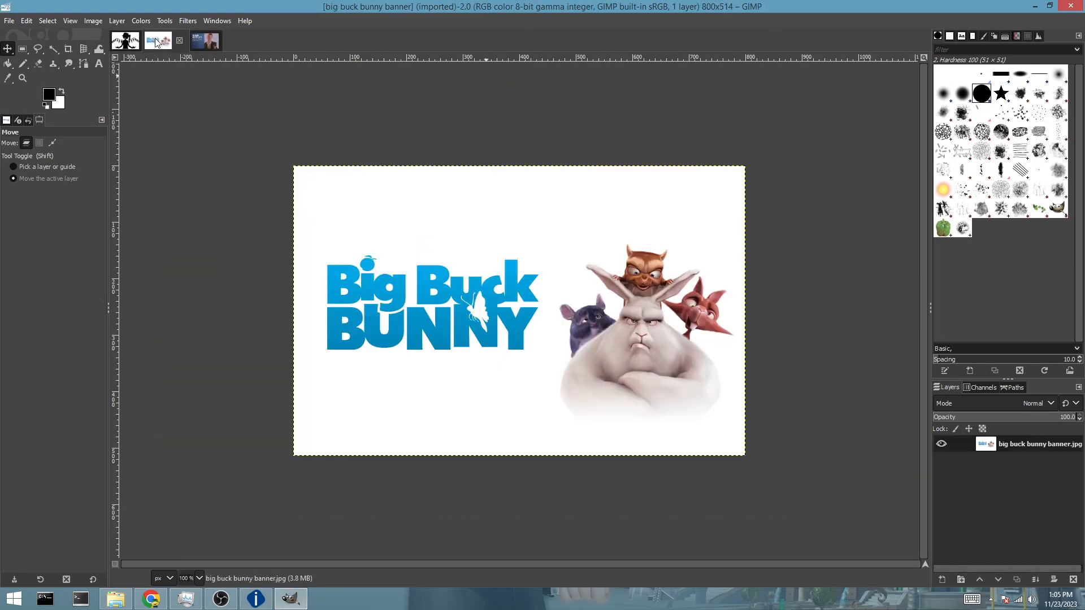
{"action": "left_click", "coordinate": [23, 49]}
{"action": "key", "text": "ctrl+a"}
{"action": "left_click", "coordinate": [394, 128]}
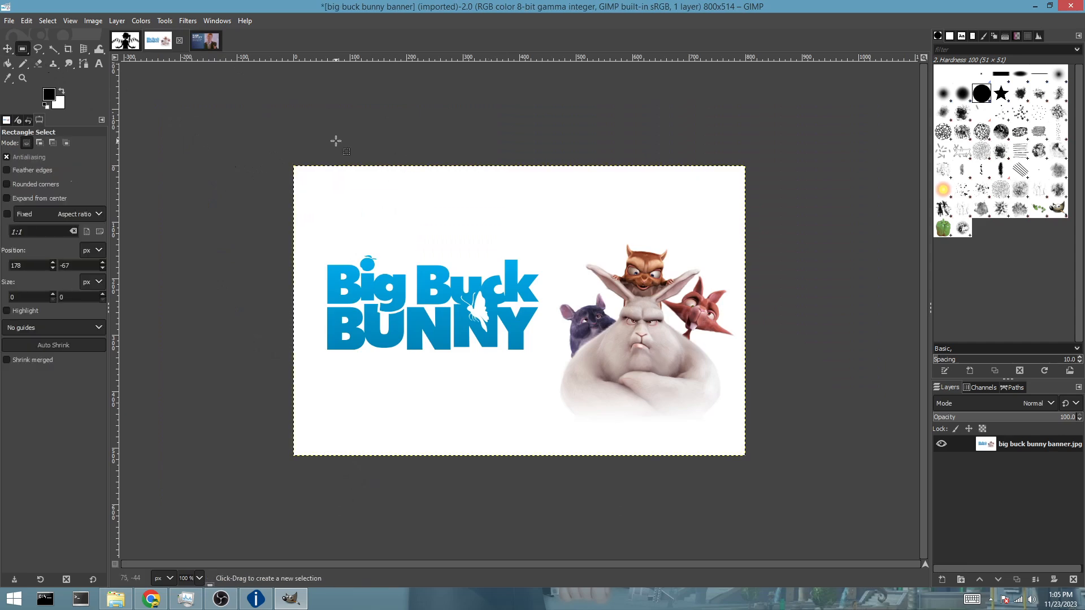
{"action": "left_click", "coordinate": [125, 40]}
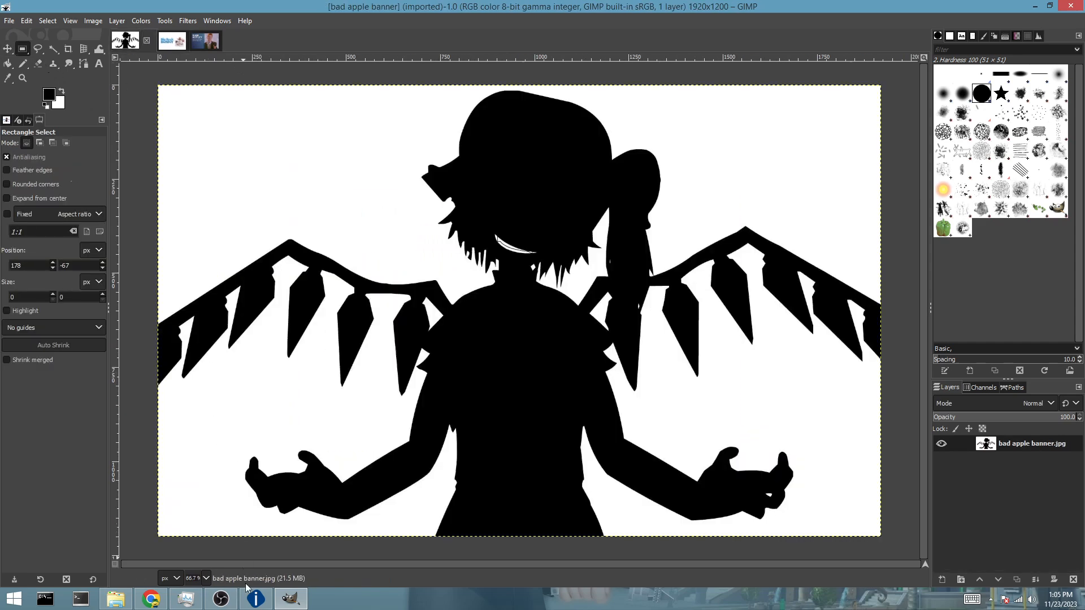
{"action": "left_click", "coordinate": [257, 600]}
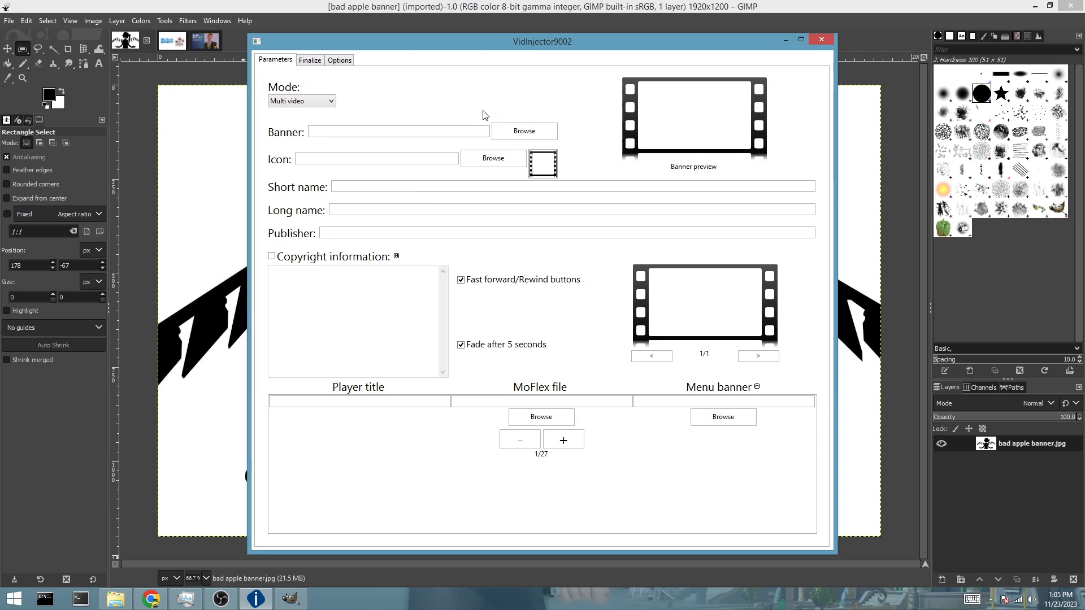
{"action": "left_click", "coordinate": [408, 6]}
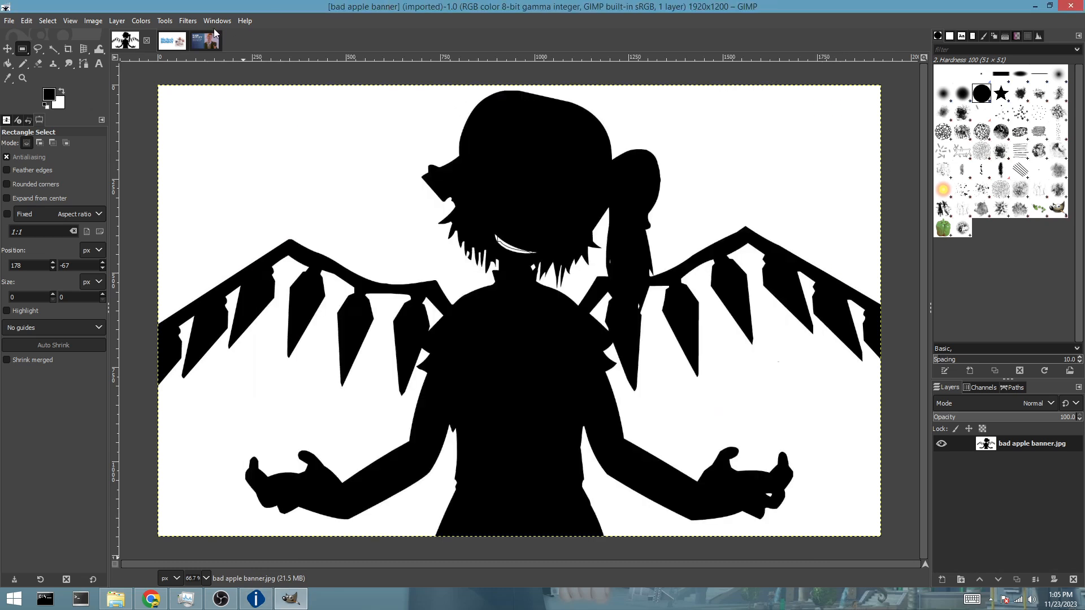
Paste the Big Buck Bunny, Bad Apple and Rick Astley pictures as layers into the new 200x120 image.
{"action": "left_click", "coordinate": [171, 42]}
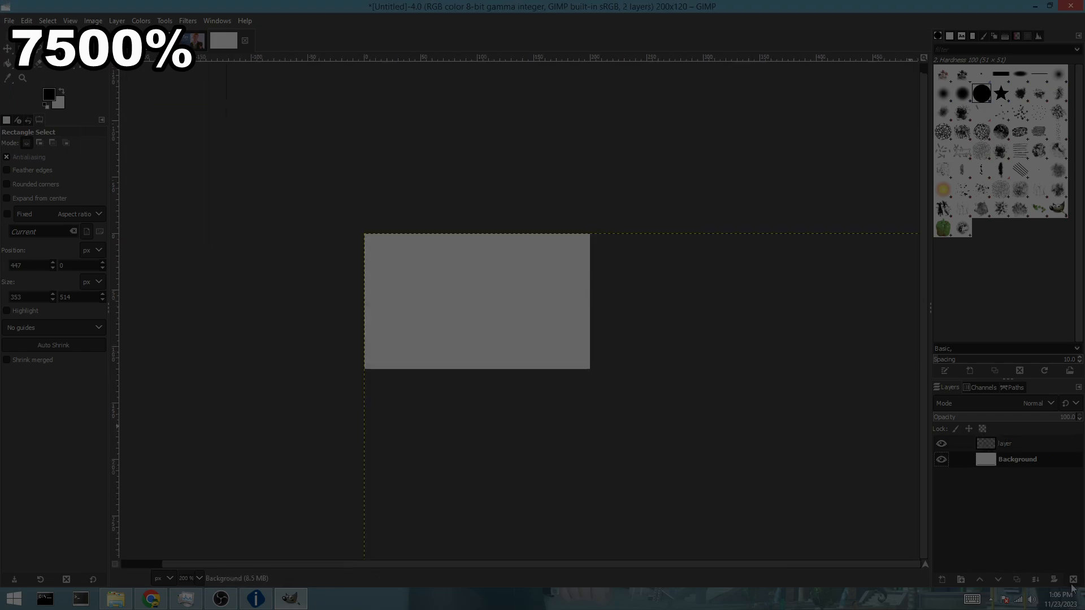
{"action": "key", "text": "ctrl+v"}
{"action": "left_click", "coordinate": [134, 40]}
{"action": "left_click", "coordinate": [224, 41]}
{"action": "key", "text": "ctrl+v"}
{"action": "left_click", "coordinate": [193, 41]}
{"action": "left_click", "coordinate": [223, 41]}
{"action": "key", "text": "ctrl+v"}
Scale the pasted Rick Astley layer to a height of 120 px, then paste another Bad Apple picture and scale it.
{"action": "key", "text": "shift+s"}
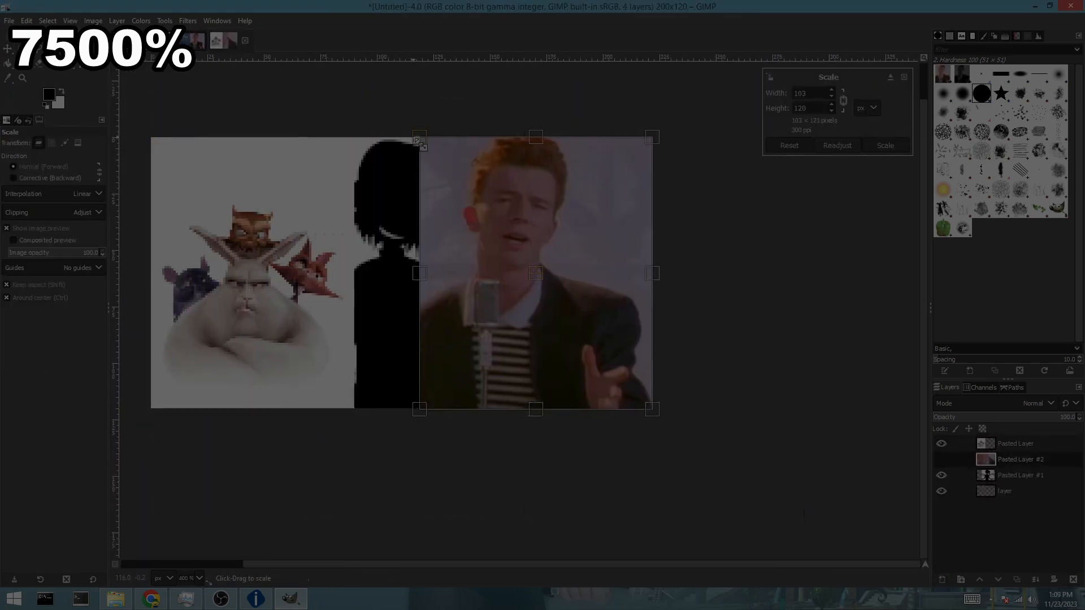
{"action": "left_click", "coordinate": [885, 145]}
{"action": "key", "text": "r"}
{"action": "scroll", "coordinate": [480, 255], "scroll_direction": "up", "scroll_amount": 2}
{"action": "key", "text": "ctrl+v"}
{"action": "key", "text": "shift+s"}
Fill black divider strips between the three pictures on the layer named layer and move it above the pasted layers.
{"action": "left_click", "coordinate": [1005, 491]}
{"action": "scroll", "coordinate": [531, 254], "scroll_direction": "down", "scroll_amount": 3}
{"action": "left_click_drag", "start_coordinate": [588, 148], "coordinate": [742, 229]}
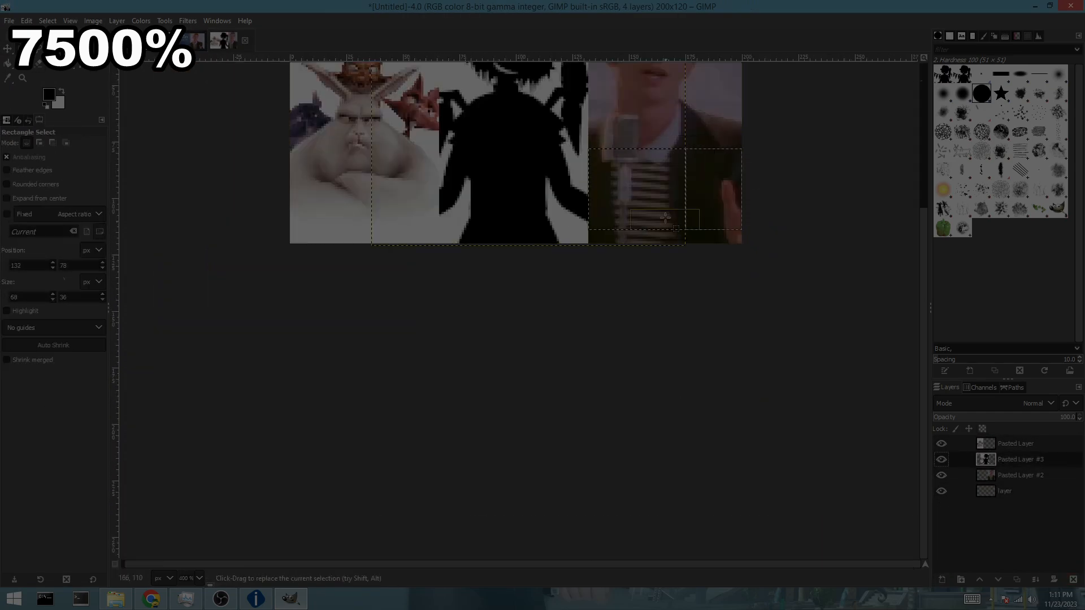
{"action": "scroll", "coordinate": [494, 430], "scroll_direction": "down", "scroll_amount": 2}
{"action": "key", "text": "shift+b"}
{"action": "left_click_drag", "start_coordinate": [1004, 491], "coordinate": [1005, 444]}
{"action": "key", "text": "r"}
{"action": "left_click", "coordinate": [472, 184]}
{"action": "scroll", "coordinate": [528, 177], "scroll_direction": "up", "scroll_amount": 1}
{"action": "scroll", "coordinate": [390, 170], "scroll_direction": "down", "scroll_amount": 1}
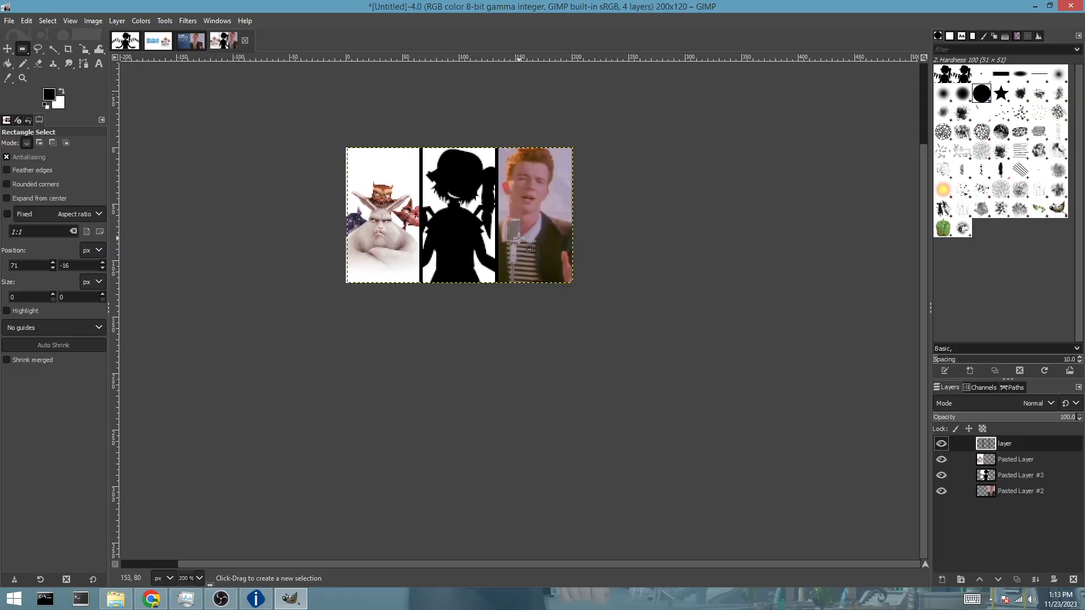
Export the composed 200x120 image as banner.png into the my inject folder.
{"action": "scroll", "coordinate": [569, 230], "scroll_direction": "down", "scroll_amount": 1}
{"action": "scroll", "coordinate": [482, 190], "scroll_direction": "up", "scroll_amount": 2}
{"action": "left_click", "coordinate": [9, 20]}
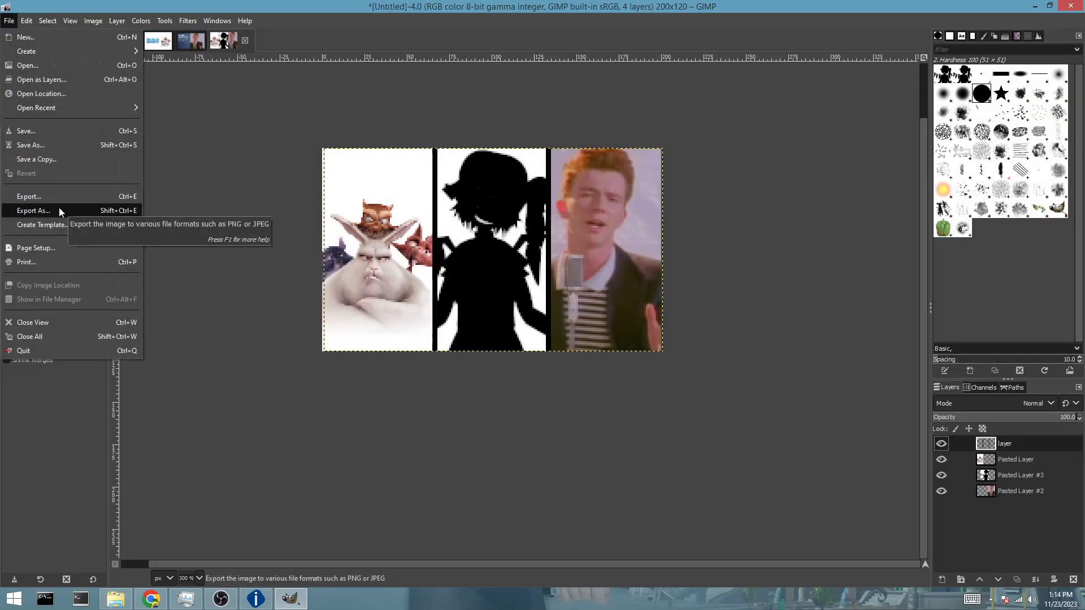
{"action": "left_click", "coordinate": [59, 210]}
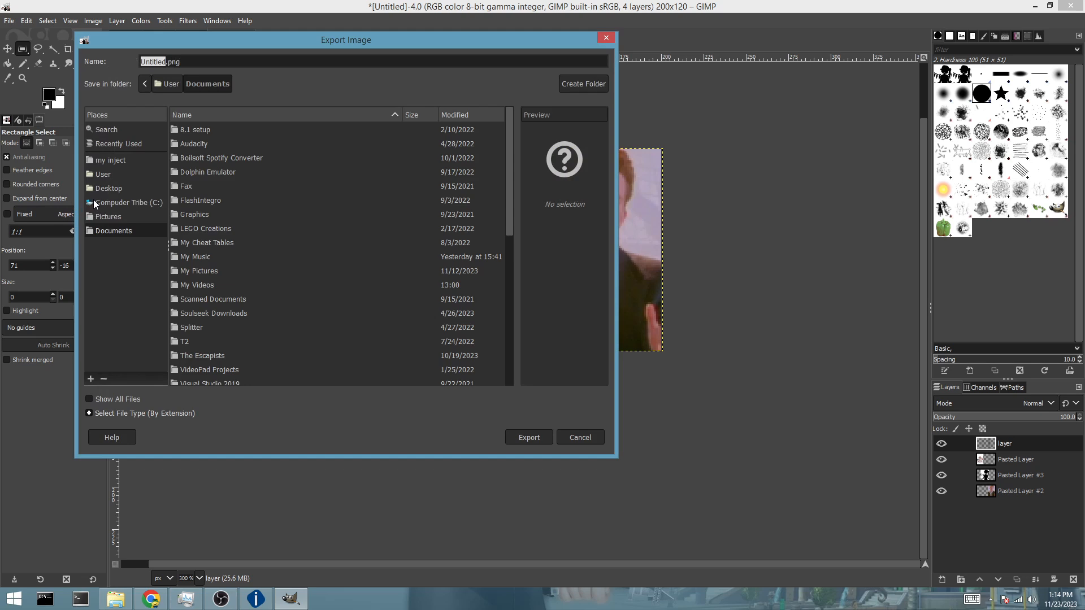
{"action": "type", "text": "banner"}
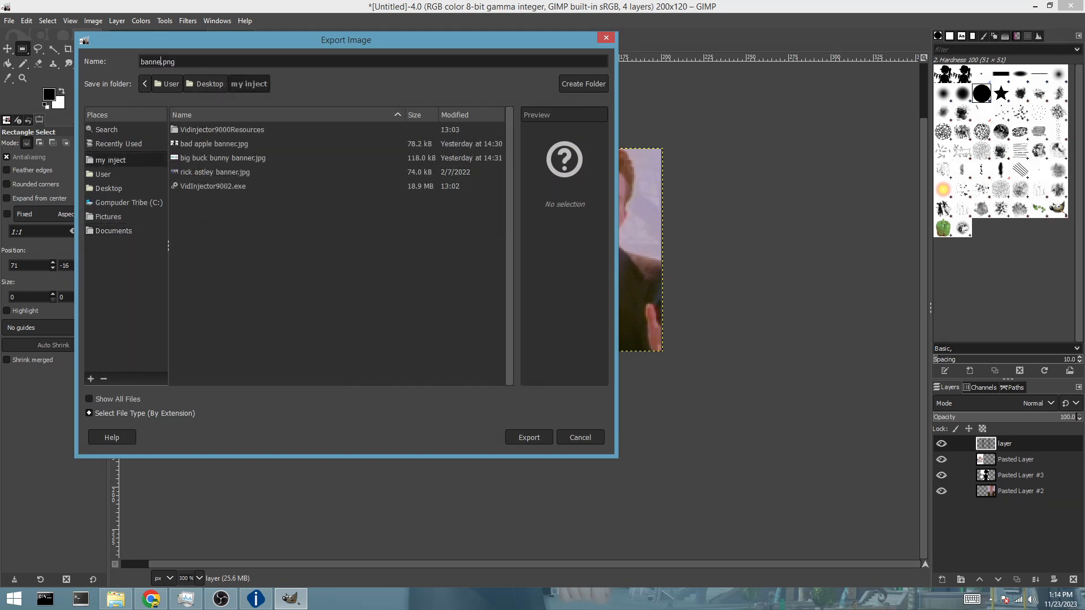
{"action": "left_click", "coordinate": [534, 435]}
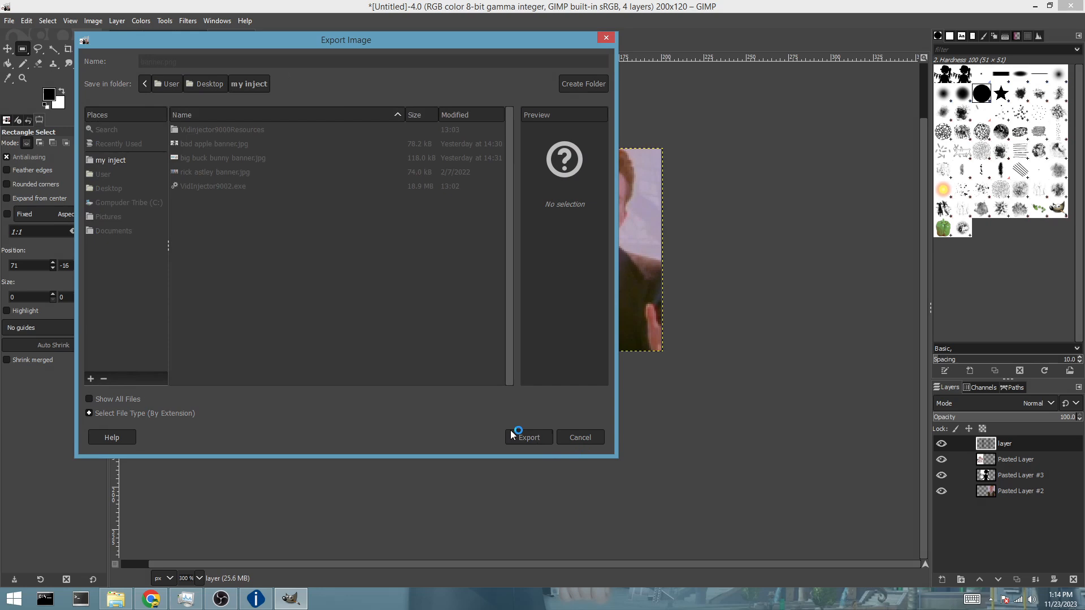
{"action": "left_click", "coordinate": [547, 441]}
In VidInjector9002, paste the my inject folder's path into the Banner field and choose banner.png from that folder as the banner.
{"action": "mouse_move", "coordinate": [291, 604]}
{"action": "left_click", "coordinate": [255, 599]}
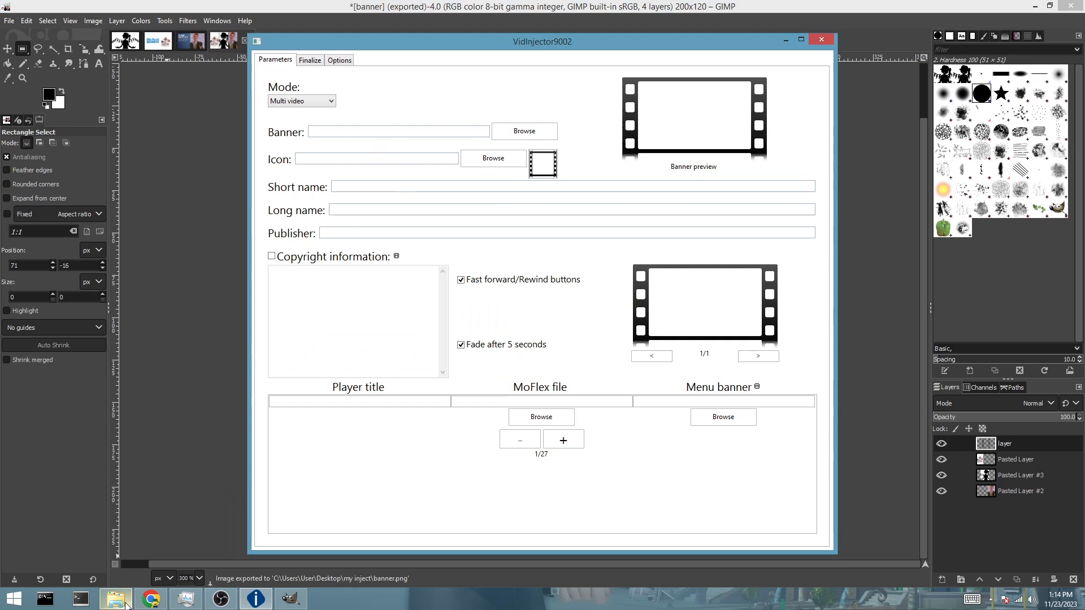
{"action": "left_click", "coordinate": [116, 599]}
{"action": "left_click", "coordinate": [508, 220]}
{"action": "key", "text": "ctrl+c"}
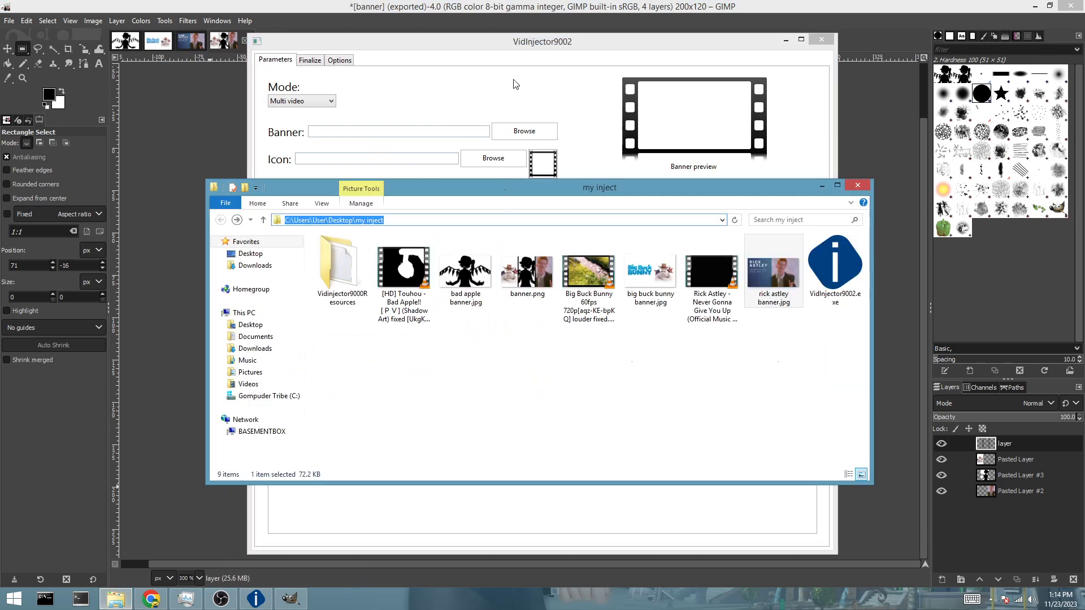
{"action": "left_click", "coordinate": [513, 99]}
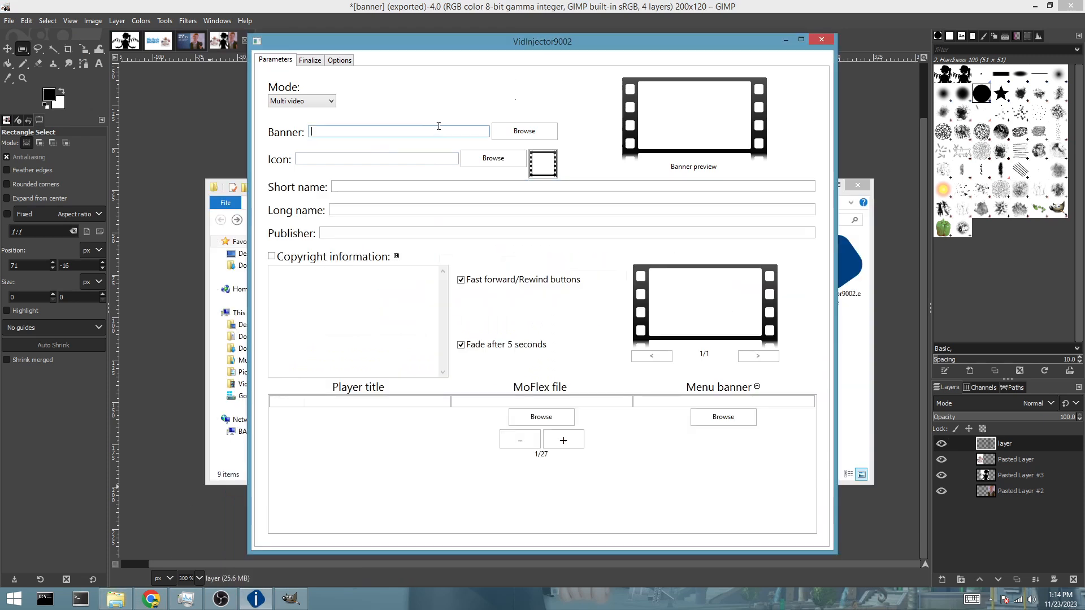
{"action": "left_click", "coordinate": [445, 130]}
{"action": "key", "text": "ctrl+v"}
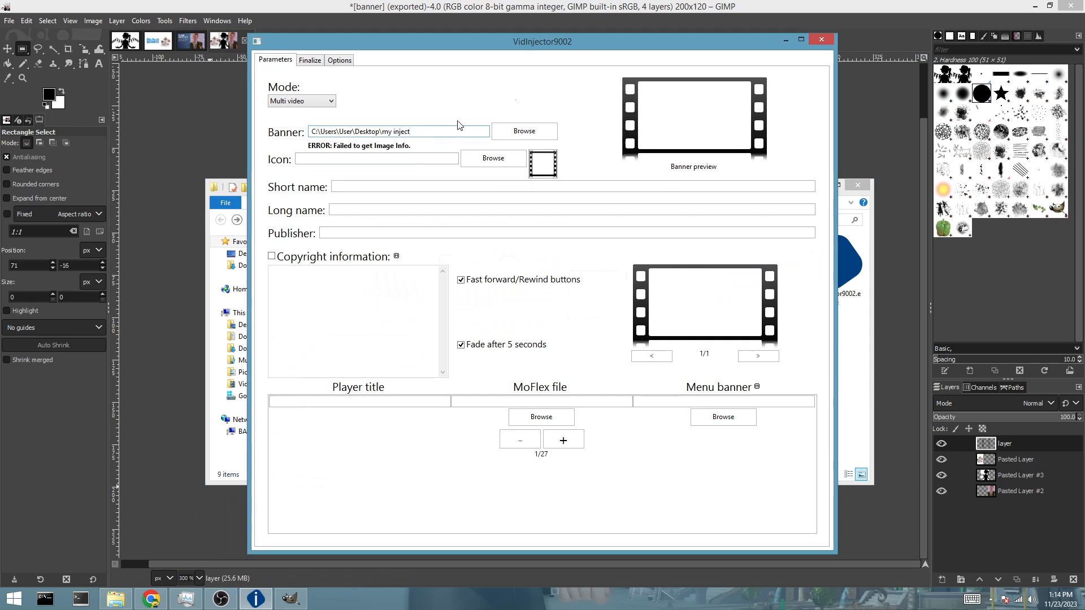
{"action": "left_click", "coordinate": [532, 133]}
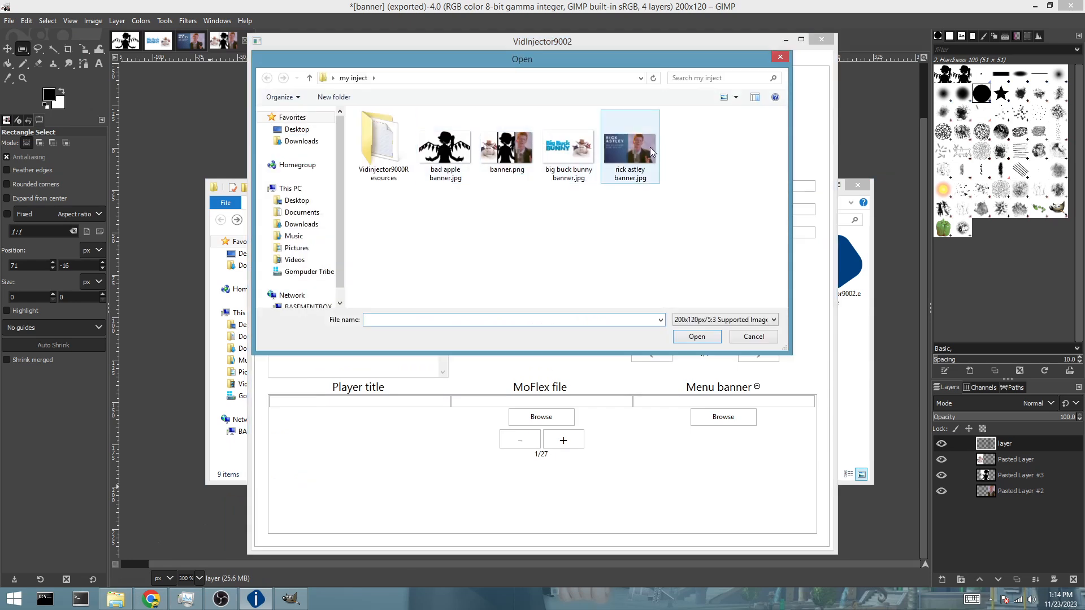
{"action": "left_click", "coordinate": [496, 149]}
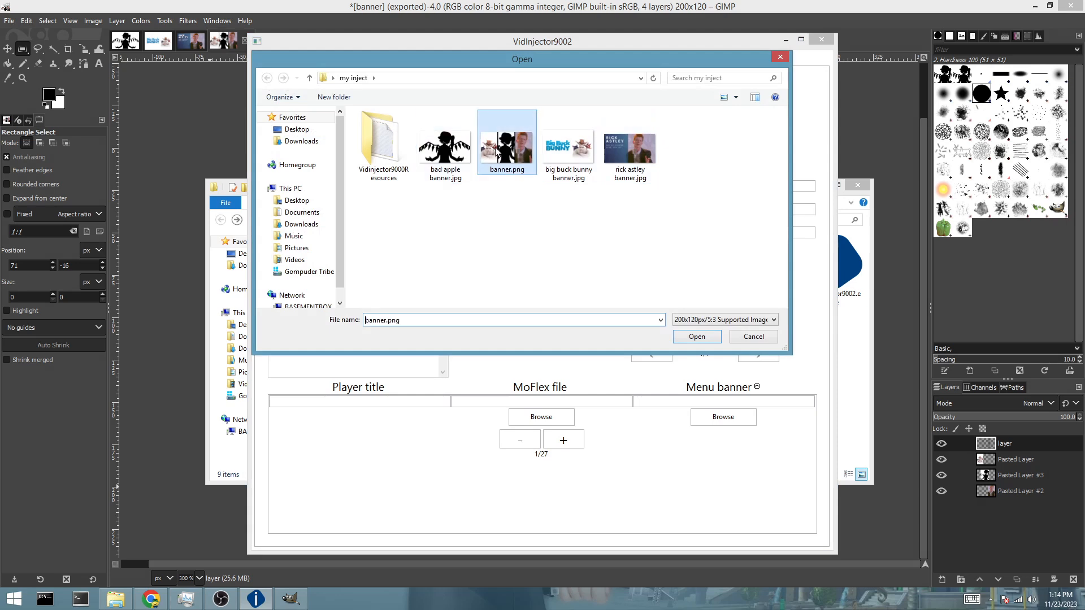
{"action": "left_click", "coordinate": [693, 337]}
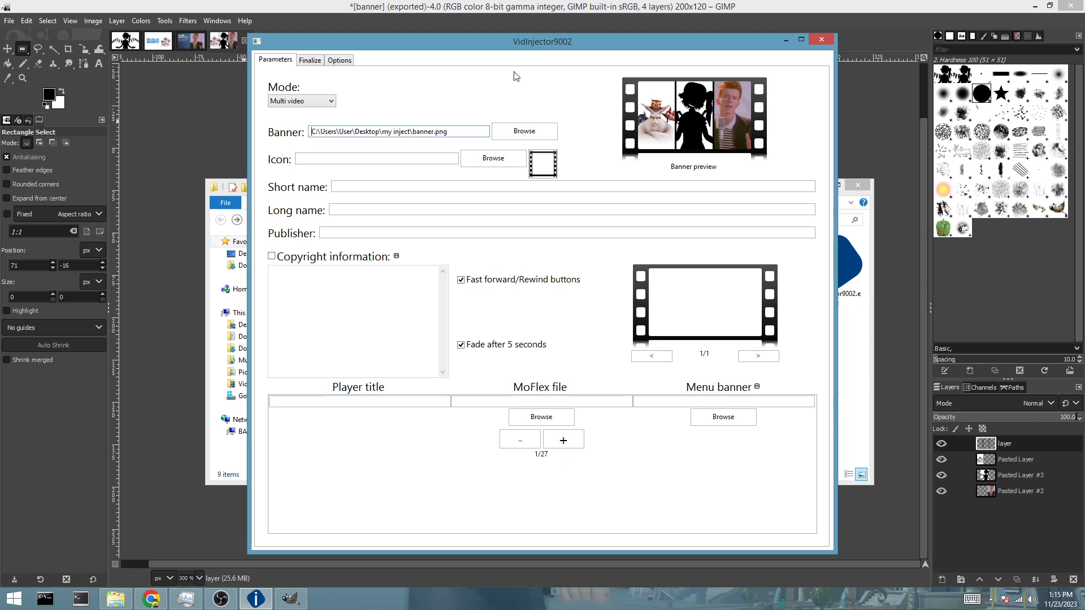
Export the 48x48 GIMP image as icon.png and load it as the icon in VidInjector9002.
{"action": "key", "text": "alt+Tab"}
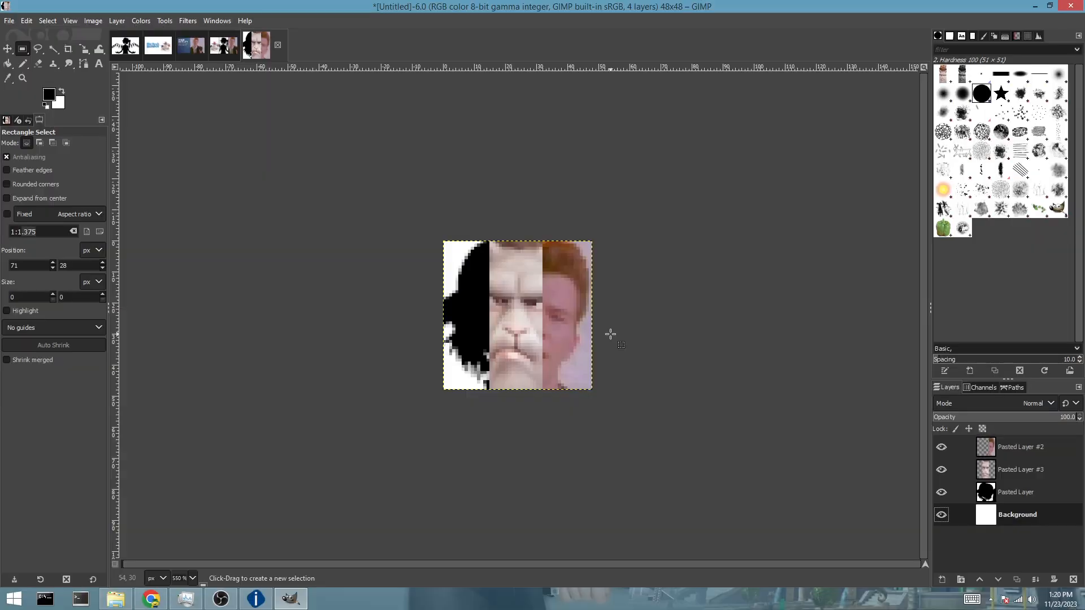
{"action": "left_click", "coordinate": [9, 20]}
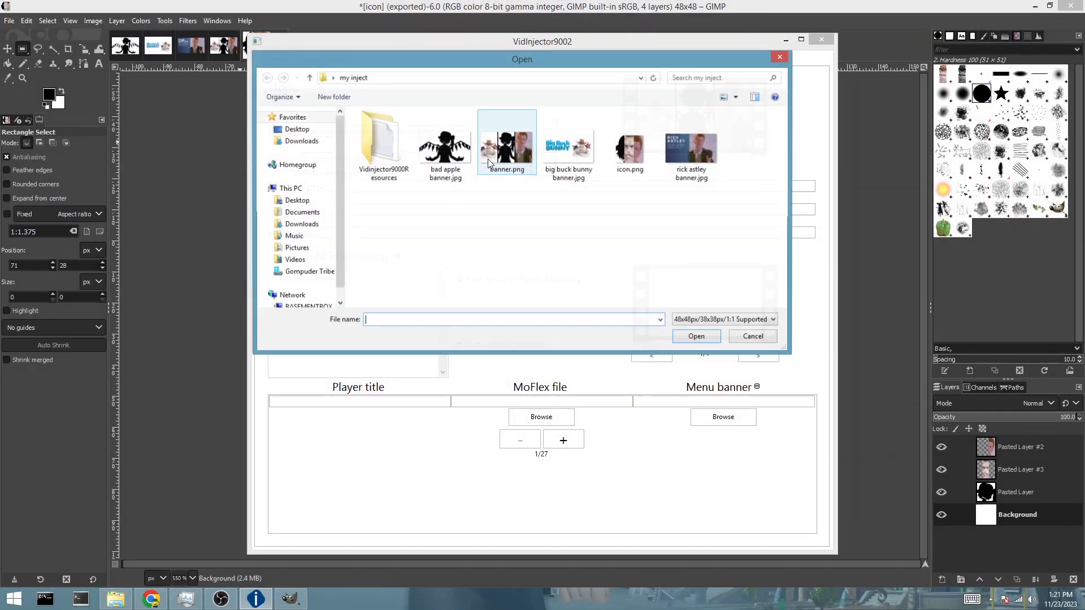
{"action": "left_click", "coordinate": [632, 155]}
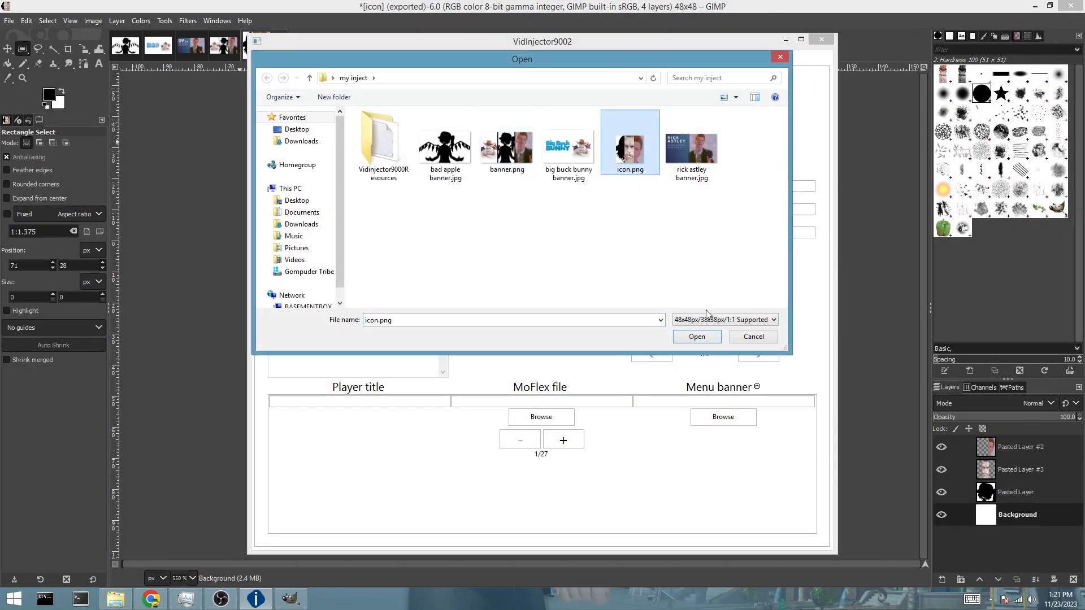
{"action": "left_click", "coordinate": [697, 337]}
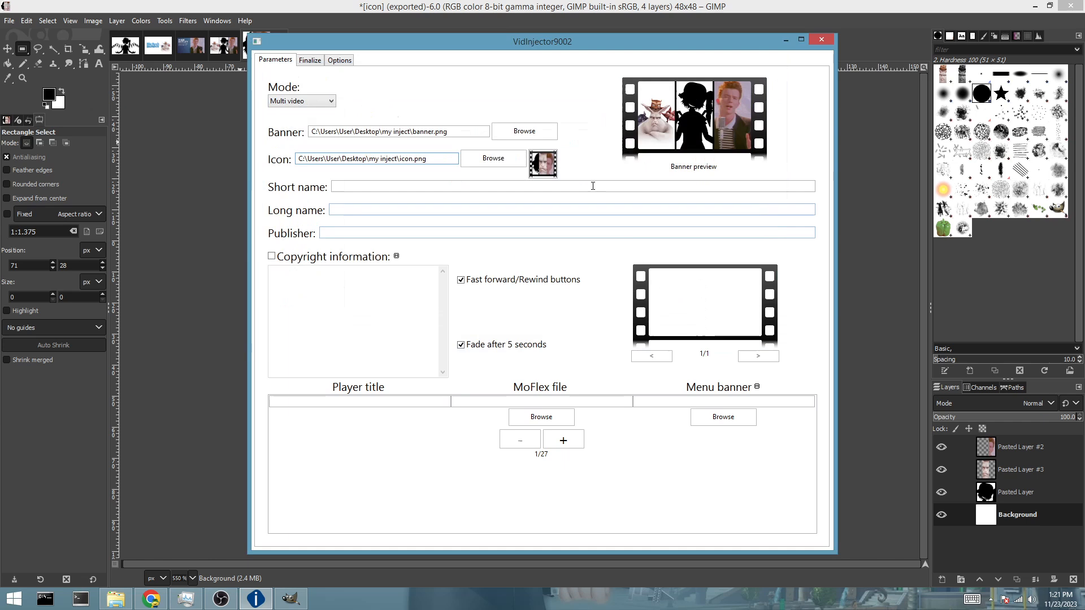
Cycle through the display options of the icon preview.
{"action": "left_click", "coordinate": [551, 173]}
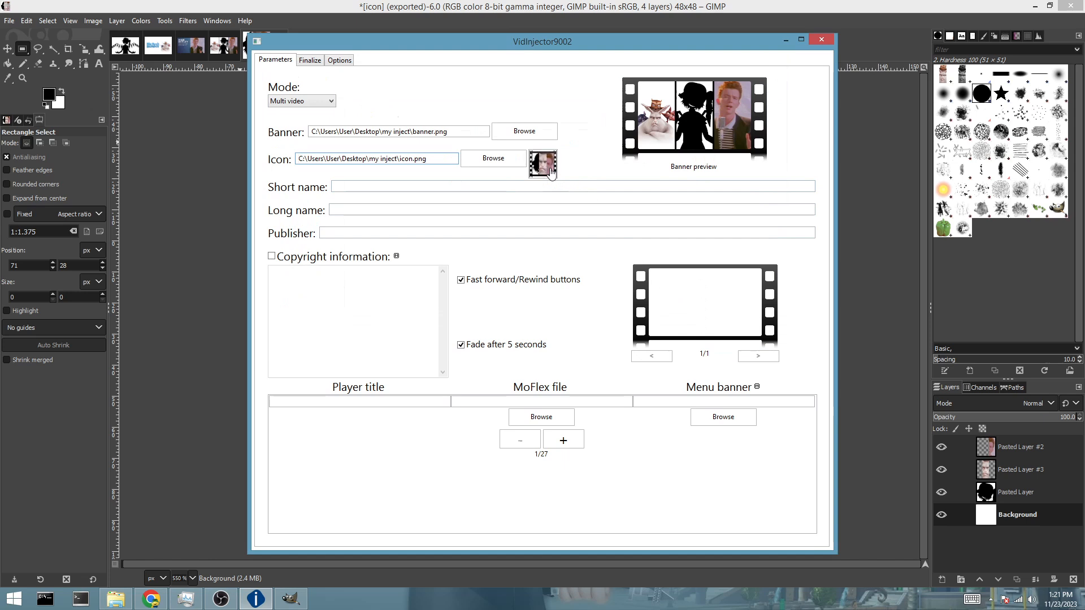
{"action": "left_click", "coordinate": [551, 173]}
{"action": "left_click", "coordinate": [551, 172]}
{"action": "left_click", "coordinate": [551, 173]}
{"action": "left_click", "coordinate": [553, 176]}
Enter "Epic video collection" as the short name.
{"action": "left_click", "coordinate": [412, 185]}
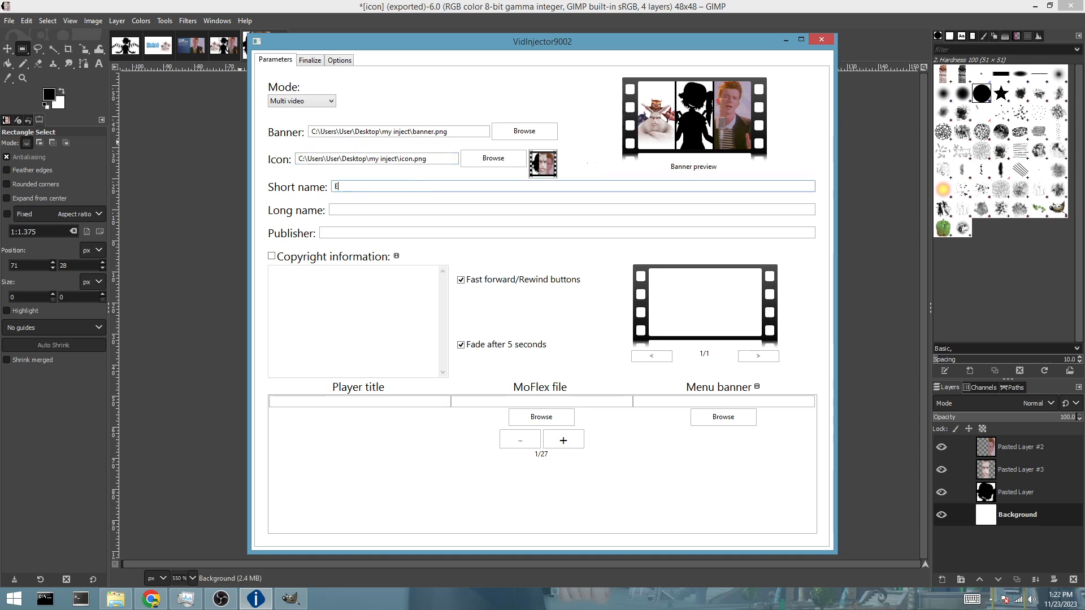
{"action": "type", "text": "Epic Vi"}
{"action": "key", "text": "BackSpace"}
{"action": "type", "text": "vidoe"}
{"action": "type", "text": " collect"}
{"action": "left_click", "coordinate": [364, 186]}
{"action": "key", "text": "BackSpace"}
{"action": "key", "text": "BackSpace"}
{"action": "type", "text": "eo"}
Copy the short name into the Long name field.
{"action": "key", "text": "ctrl+a"}
{"action": "key", "text": "ctrl+c"}
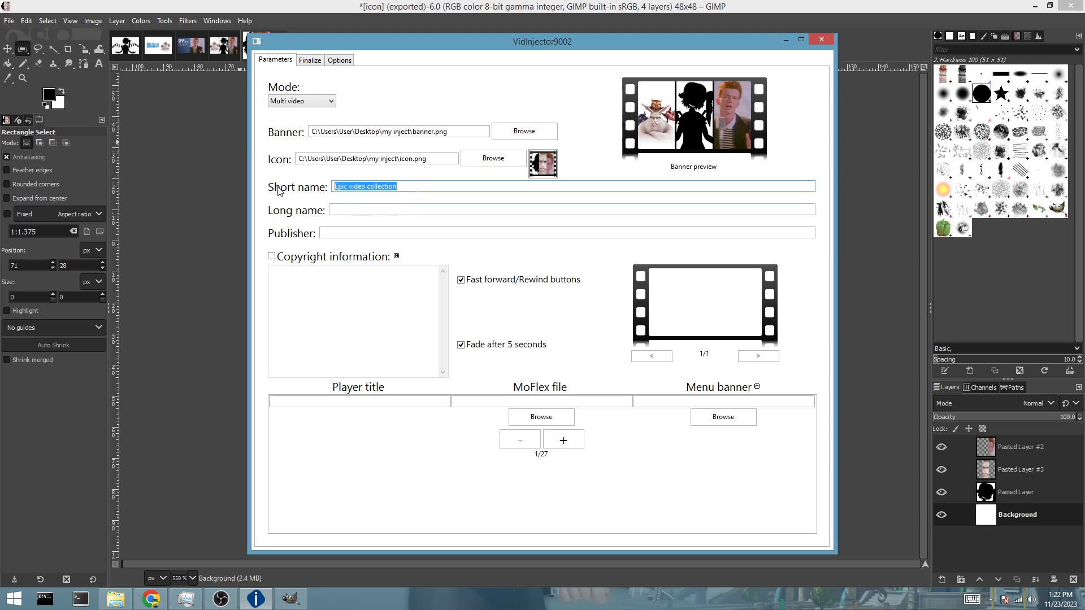
{"action": "left_click", "coordinate": [363, 211]}
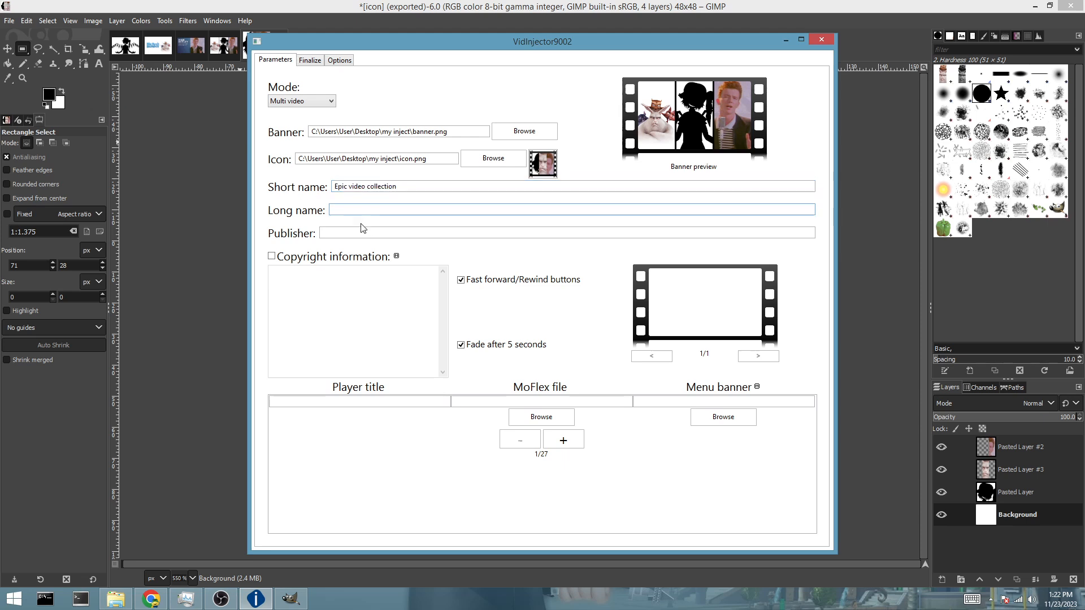
{"action": "key", "text": "ctrl+v"}
Change the short name to "Epic videos" and the long name to "Epic videos collection".
{"action": "double_click", "coordinate": [376, 209]}
{"action": "double_click", "coordinate": [378, 186]}
{"action": "key", "text": "BackSpace"}
{"action": "type", "text": "s"}
{"action": "left_click", "coordinate": [364, 210]}
{"action": "type", "text": "s"}
{"action": "key", "text": "BackSpace"}
{"action": "key", "text": "BackSpace"}
{"action": "type", "text": "s"}
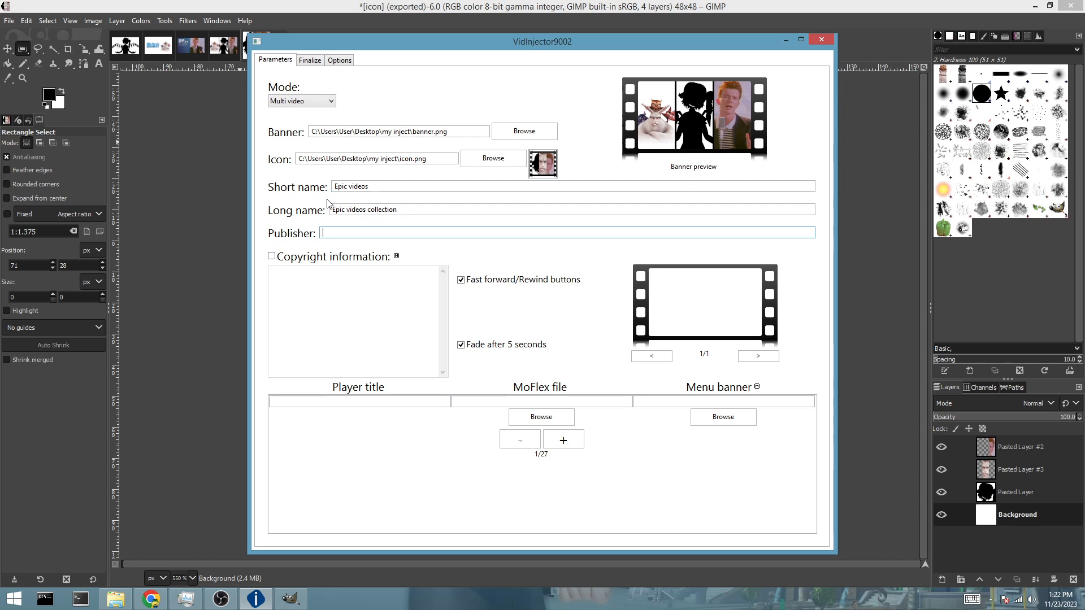
Set the publisher to "Publisher" and enable the copyright information.
{"action": "type", "text": "Publisher"}
{"action": "left_click", "coordinate": [284, 259]}
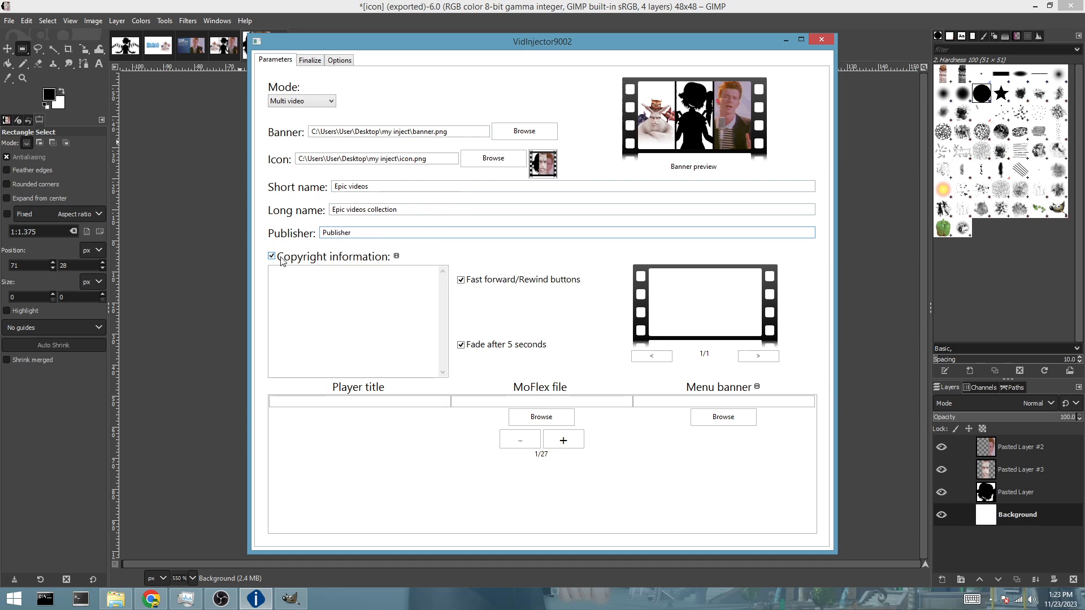
Enter the copyright text as three separate lines: "Copyright IDK", "this is unofficial inject" and "please support the official release".
{"action": "left_click", "coordinate": [369, 293]}
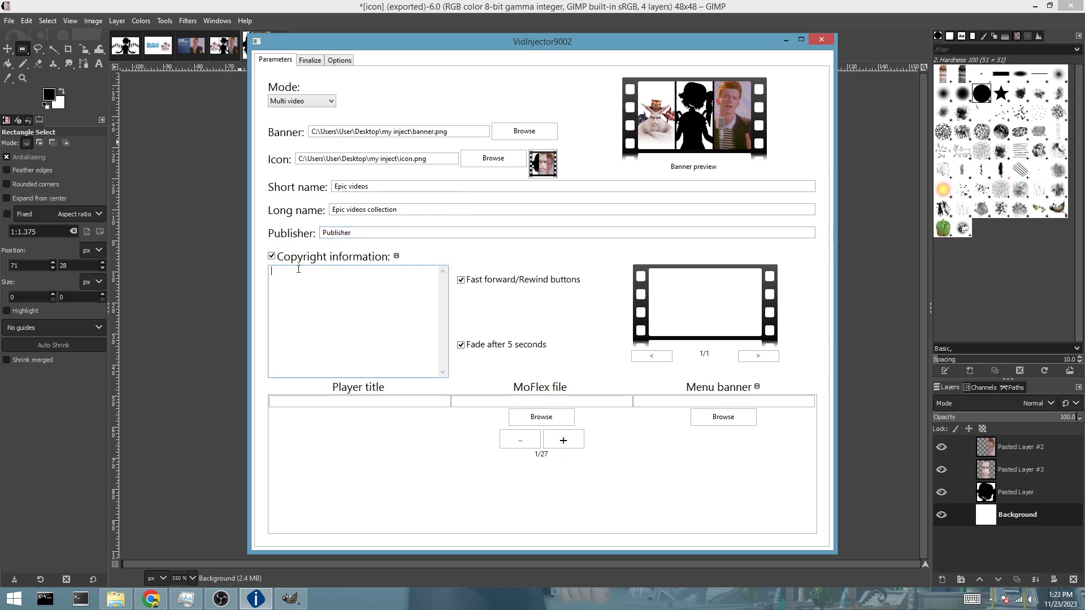
{"action": "left_click", "coordinate": [292, 260]}
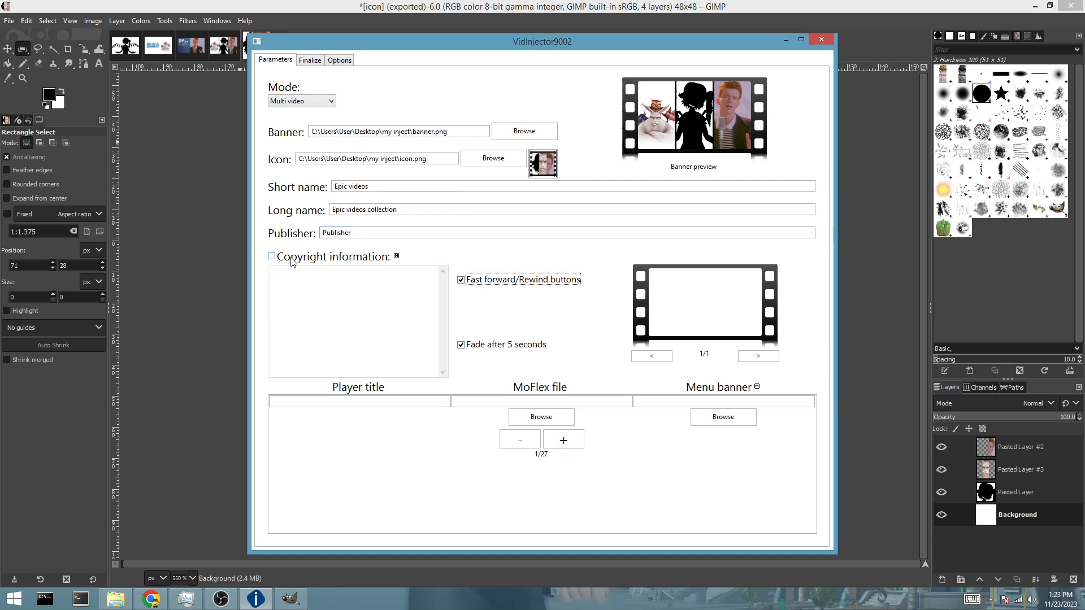
{"action": "left_click", "coordinate": [352, 260]}
{"action": "left_click", "coordinate": [349, 296]}
{"action": "type", "text": "Copyright"}
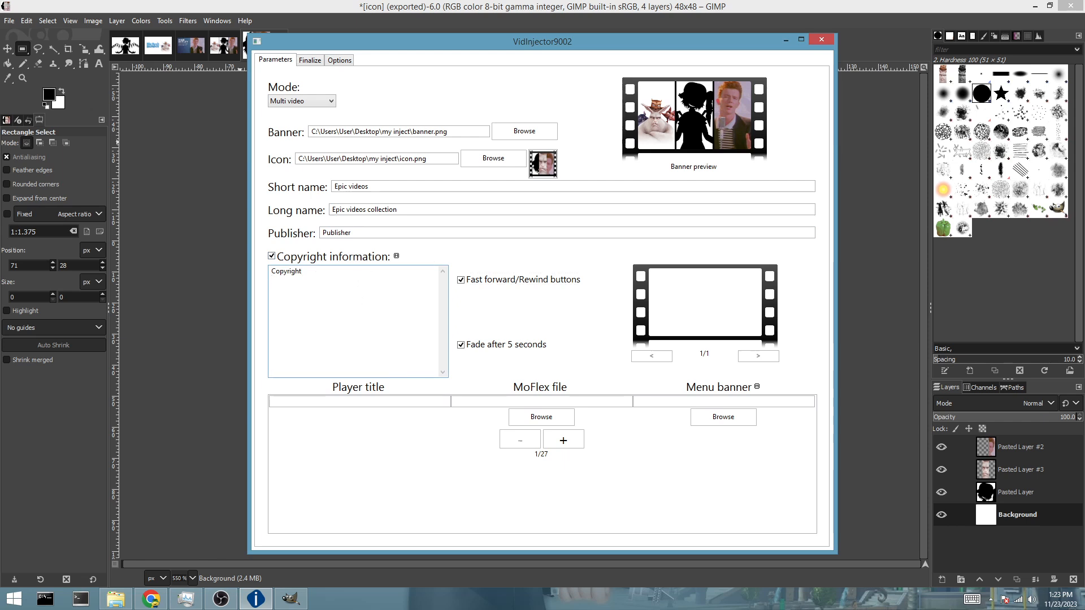
{"action": "type", "text": " IDK"}
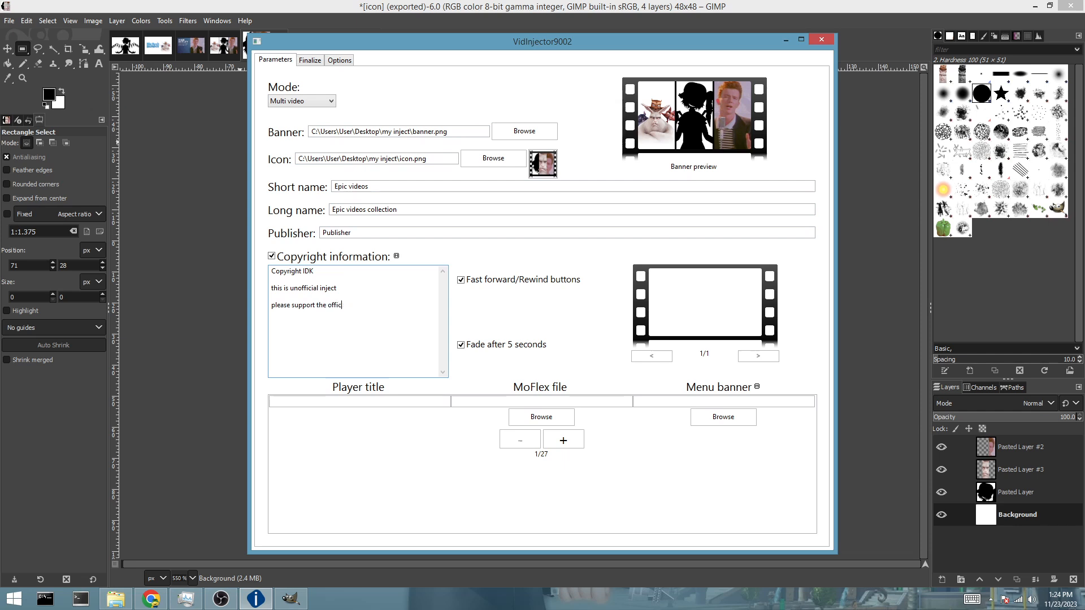
{"action": "key", "text": "BackSpace"}
{"action": "type", "text": "l"}
Add two more video rows for three in total and set the first player title to "Bad Apple".
{"action": "left_click", "coordinate": [396, 402]}
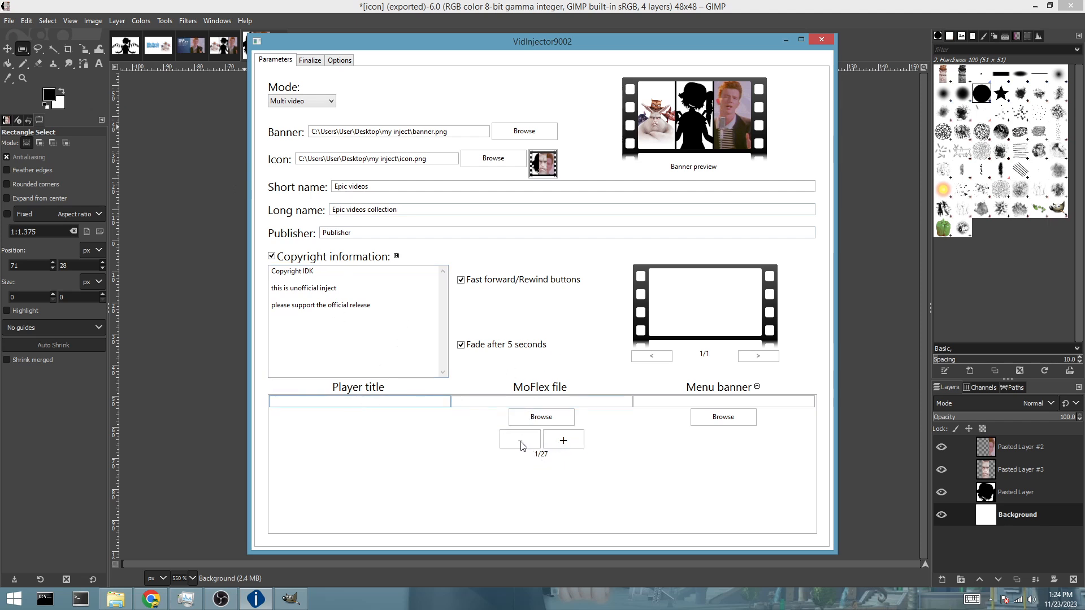
{"action": "left_click", "coordinate": [563, 440]}
{"action": "left_click", "coordinate": [563, 453]}
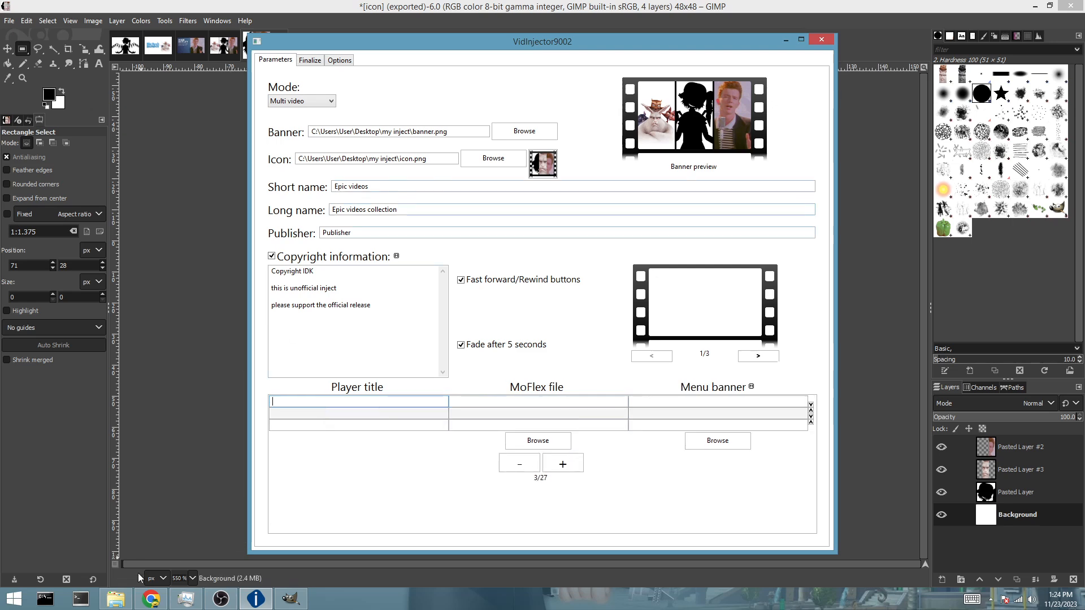
{"action": "left_click", "coordinate": [116, 599]}
{"action": "key", "text": "alt+Tab"}
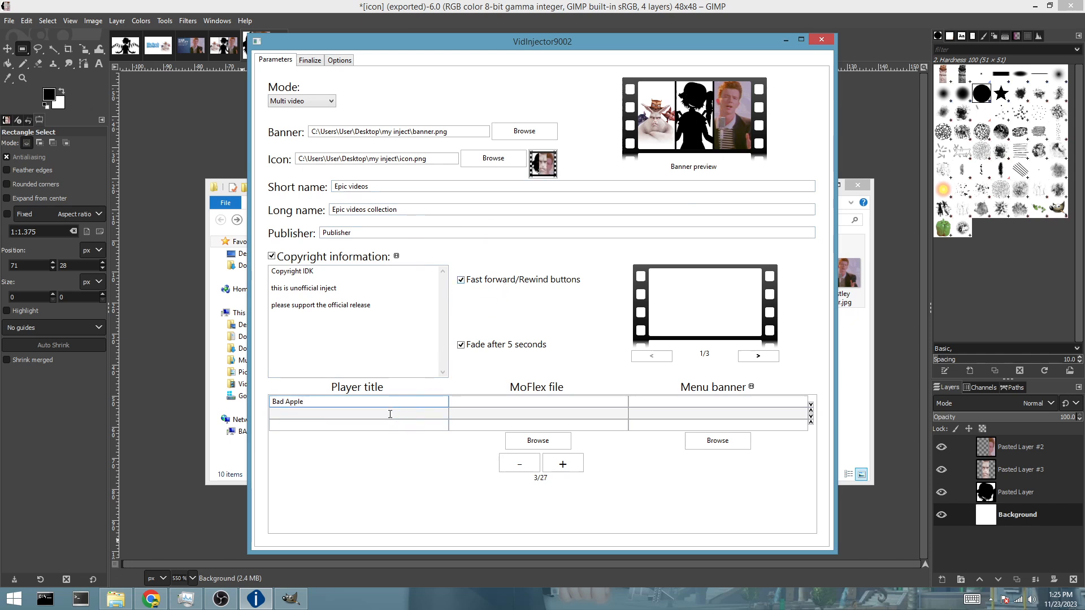
Set the second player title to "Big Buck Bunny\n(60 FPS)" and the third to "Never Gonna Give Up".
{"action": "left_click", "coordinate": [390, 414]}
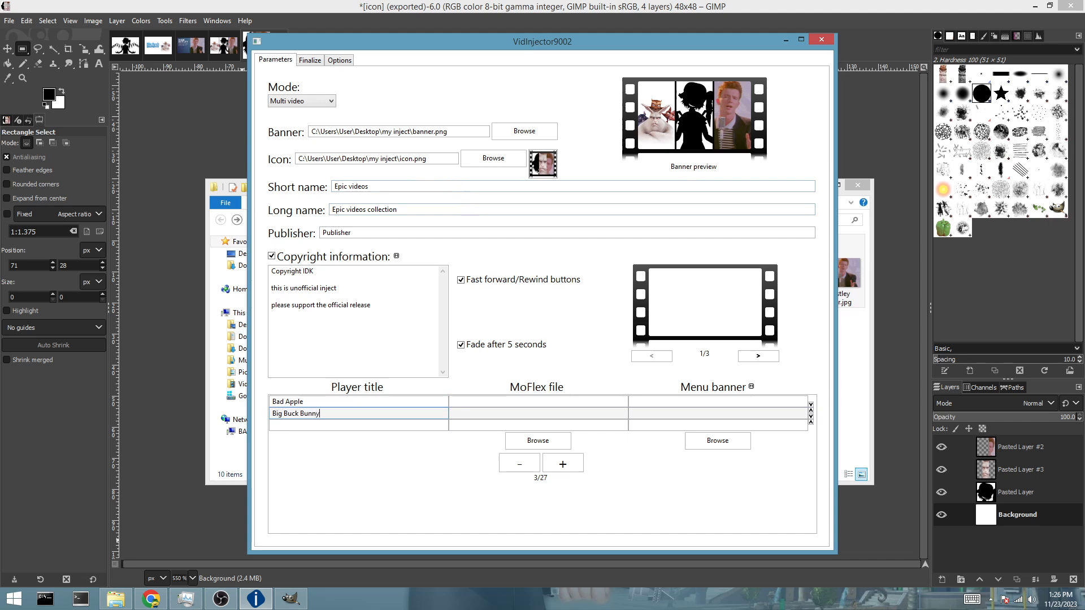
{"action": "type", "text": "Big Buck Bunny"}
{"action": "left_click", "coordinate": [384, 428]}
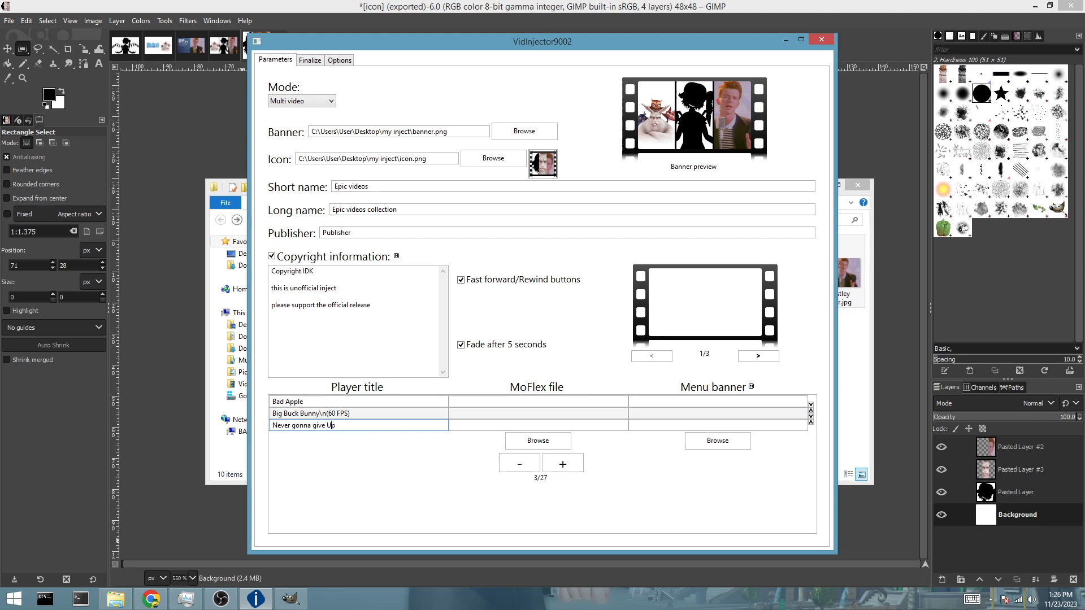
{"action": "key", "text": "BackSpace"}
{"action": "type", "text": "G"}
{"action": "key", "text": "Delete"}
{"action": "type", "text": "G"}
Copy the path of the my inject folder and paste it as the Bad Apple row's menu banner.
{"action": "left_click", "coordinate": [495, 399]}
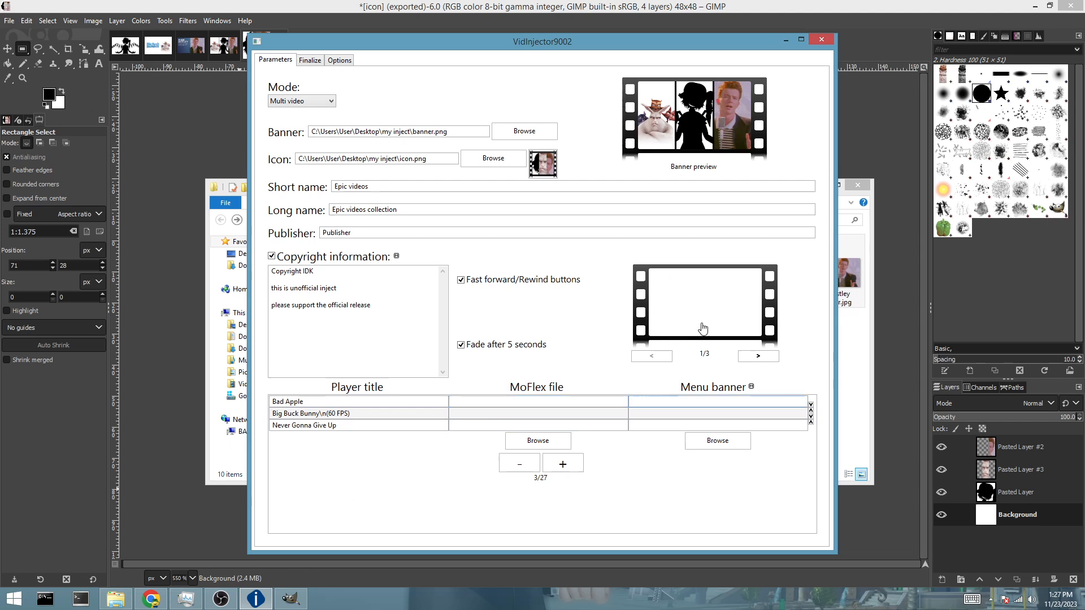
{"action": "left_click", "coordinate": [855, 343]}
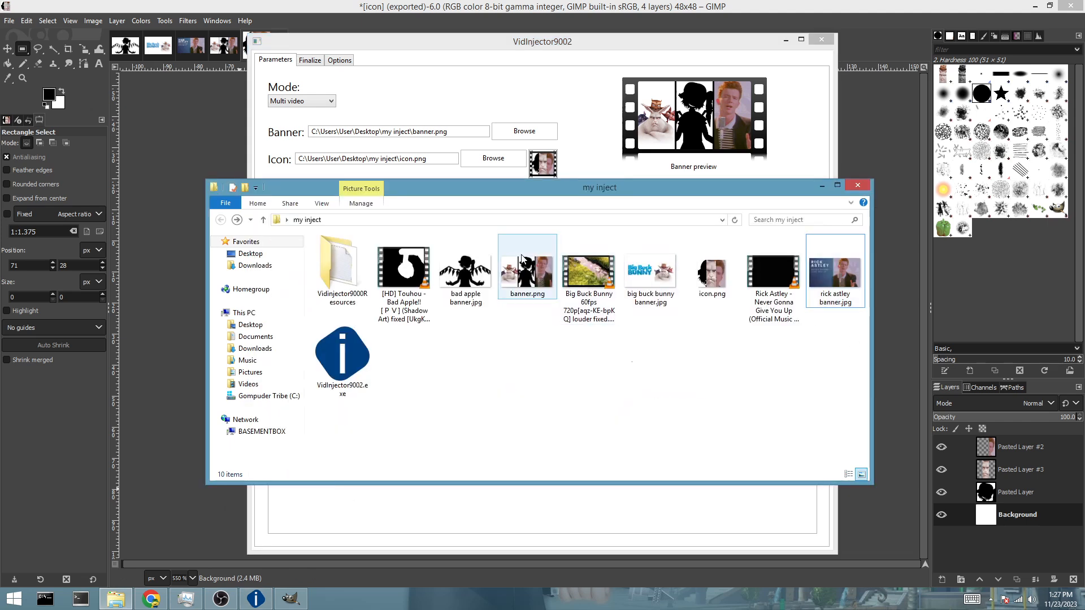
{"action": "left_click", "coordinate": [520, 219]}
{"action": "key", "text": "ctrl+c"}
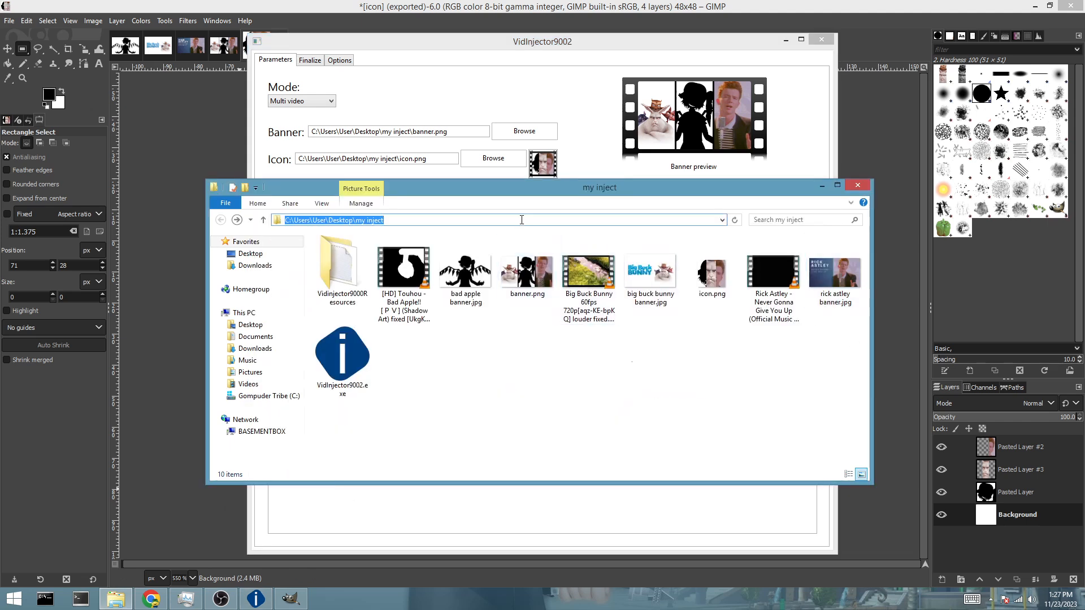
{"action": "left_click", "coordinate": [579, 85]}
{"action": "left_click", "coordinate": [717, 400]}
{"action": "key", "text": "ctrl+v"}
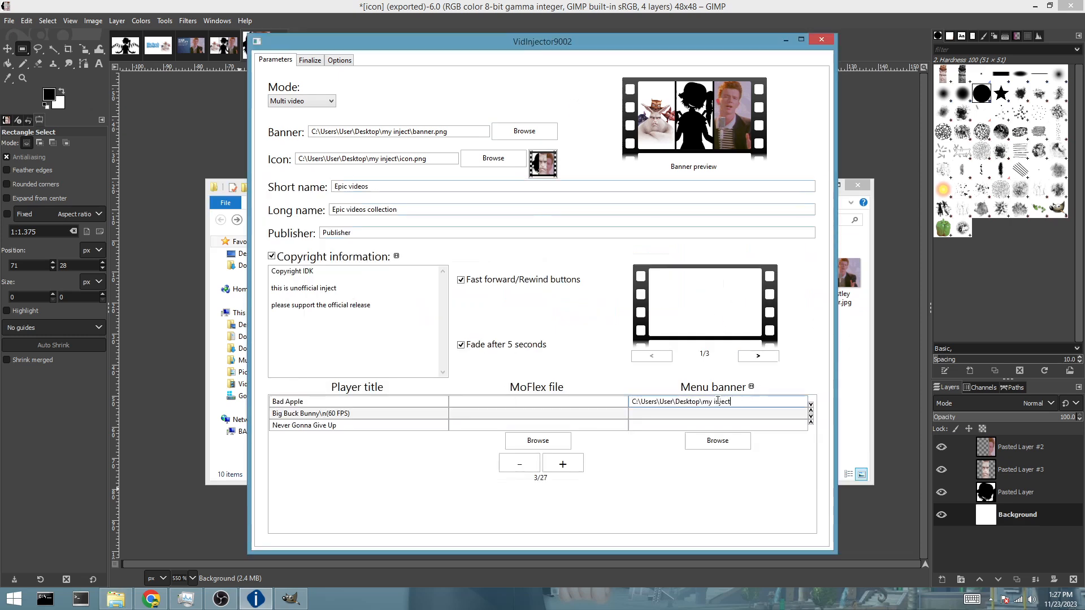
Choose bad apple banner.jpg as the first row's menu banner and big buck bunny banner.jpg as the second row's.
{"action": "left_click", "coordinate": [715, 442]}
{"action": "left_click", "coordinate": [445, 148]}
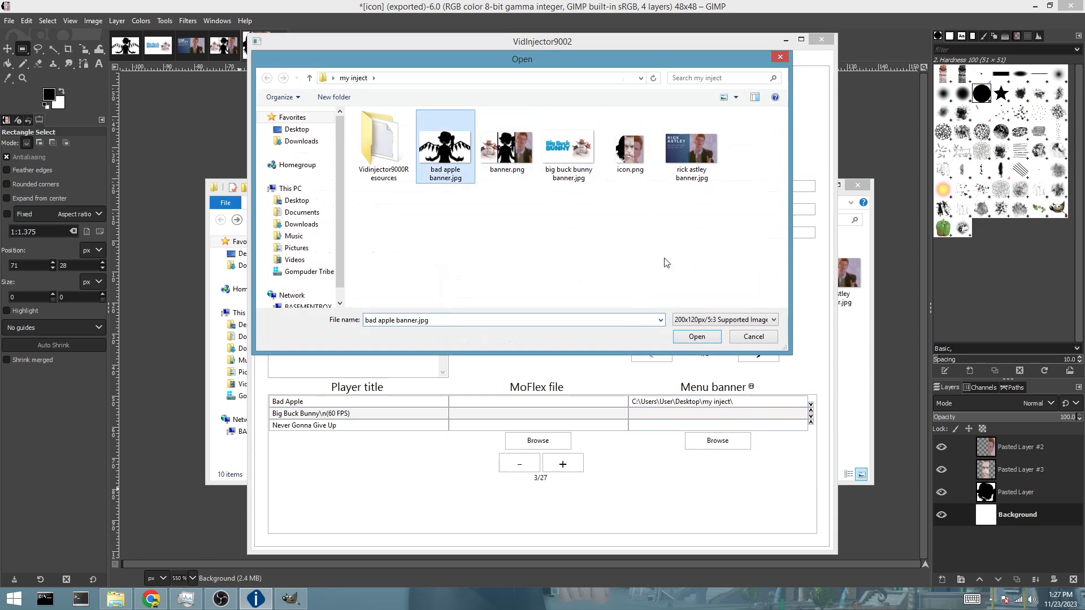
{"action": "left_click", "coordinate": [699, 337]}
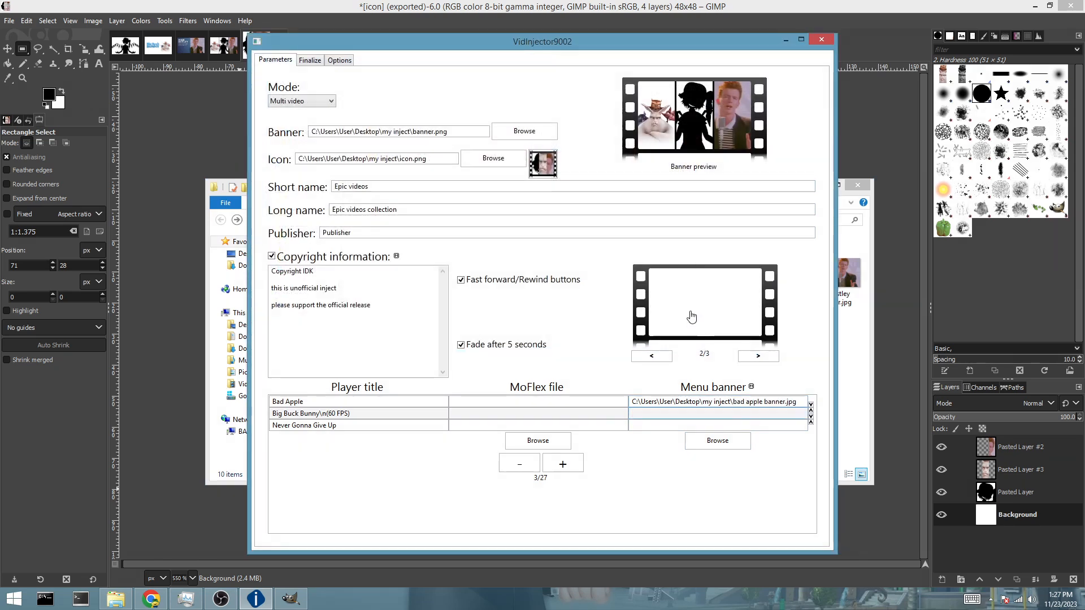
{"action": "left_click", "coordinate": [691, 319]}
{"action": "left_click", "coordinate": [588, 173]}
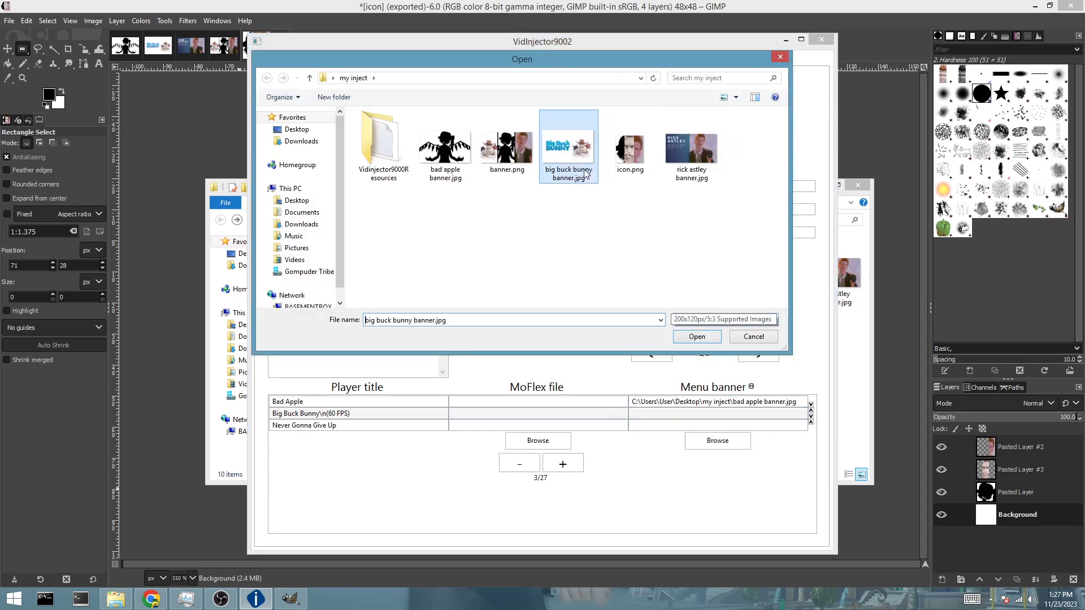
{"action": "left_click", "coordinate": [697, 337]}
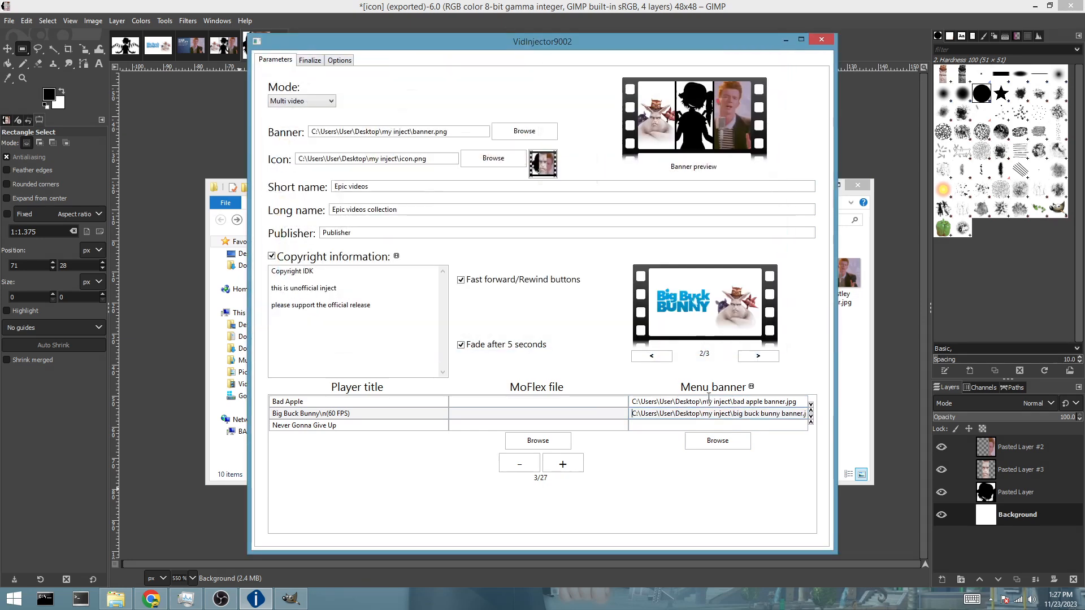
Page through the menu banner previews and choose rick astley banner.jpg as the third video's banner.
{"action": "left_click", "coordinate": [652, 357]}
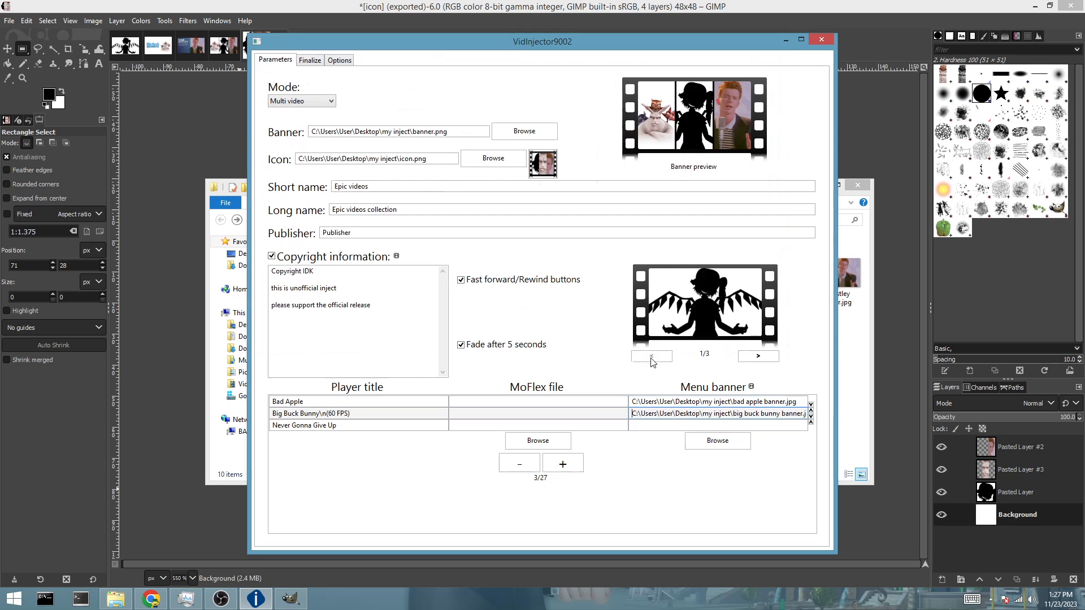
{"action": "left_click", "coordinate": [734, 356]}
{"action": "left_click", "coordinate": [753, 356]}
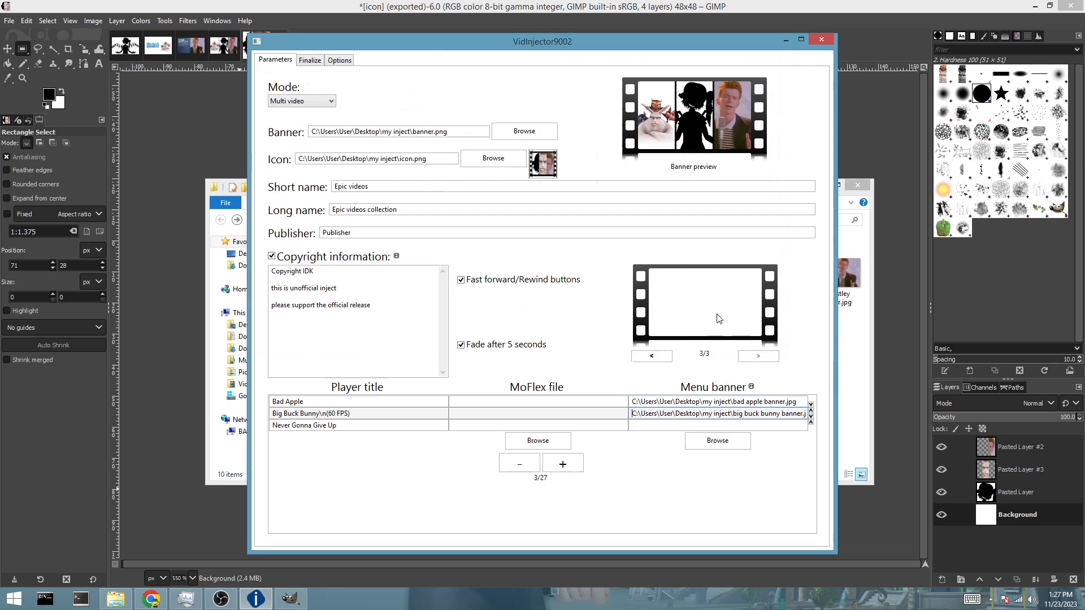
{"action": "left_click", "coordinate": [718, 320]}
{"action": "left_click", "coordinate": [692, 148]}
{"action": "left_click", "coordinate": [697, 337]}
Clear the third row's menu banner path and try choosing rick astley banner.jpg again through the file picker.
{"action": "left_click_drag", "start_coordinate": [797, 426], "coordinate": [671, 425]}
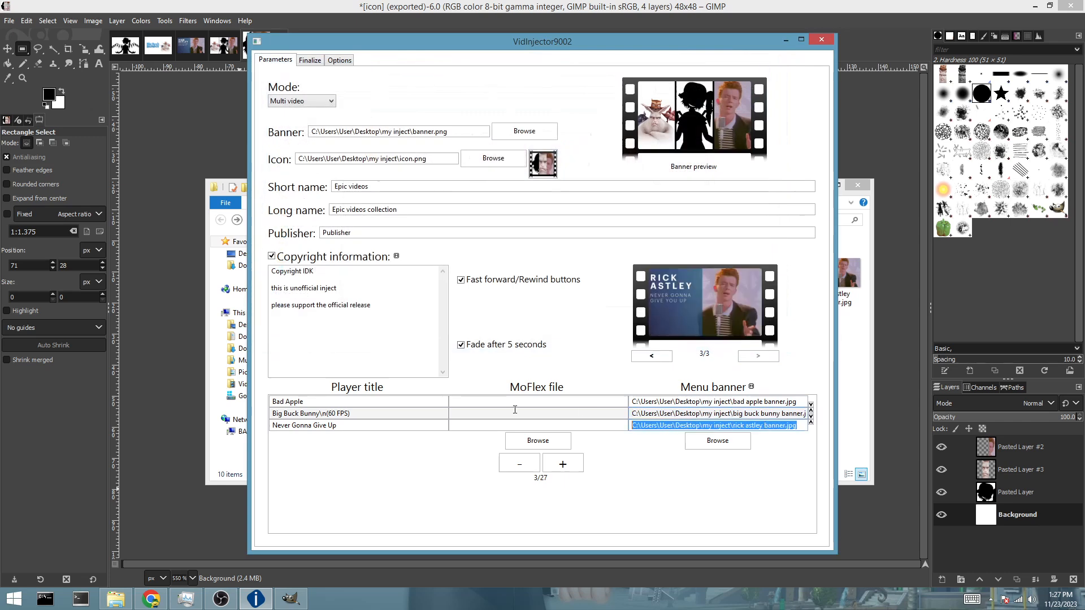
{"action": "left_click_drag", "start_coordinate": [586, 412], "coordinate": [586, 411]}
{"action": "key", "text": "BackSpace"}
{"action": "left_click", "coordinate": [718, 440]}
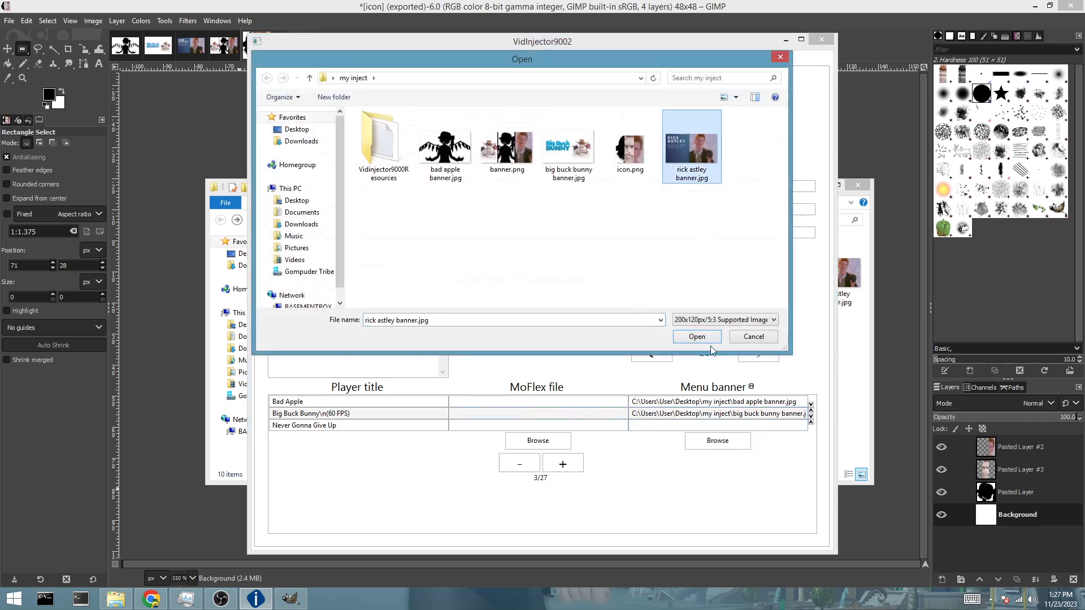
{"action": "left_click", "coordinate": [700, 338]}
Clear the second row's menu banner, then choose big buck bunny banner.jpg for it and rick astley banner.jpg for the third row.
{"action": "left_click", "coordinate": [767, 414]}
{"action": "left_click", "coordinate": [769, 412]}
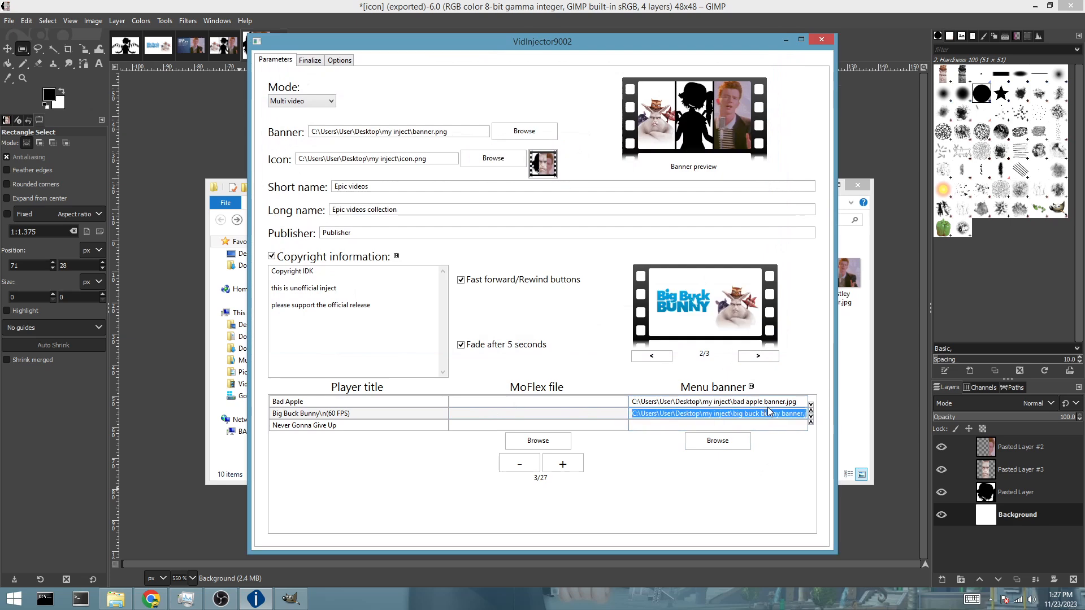
{"action": "key", "text": "BackSpace"}
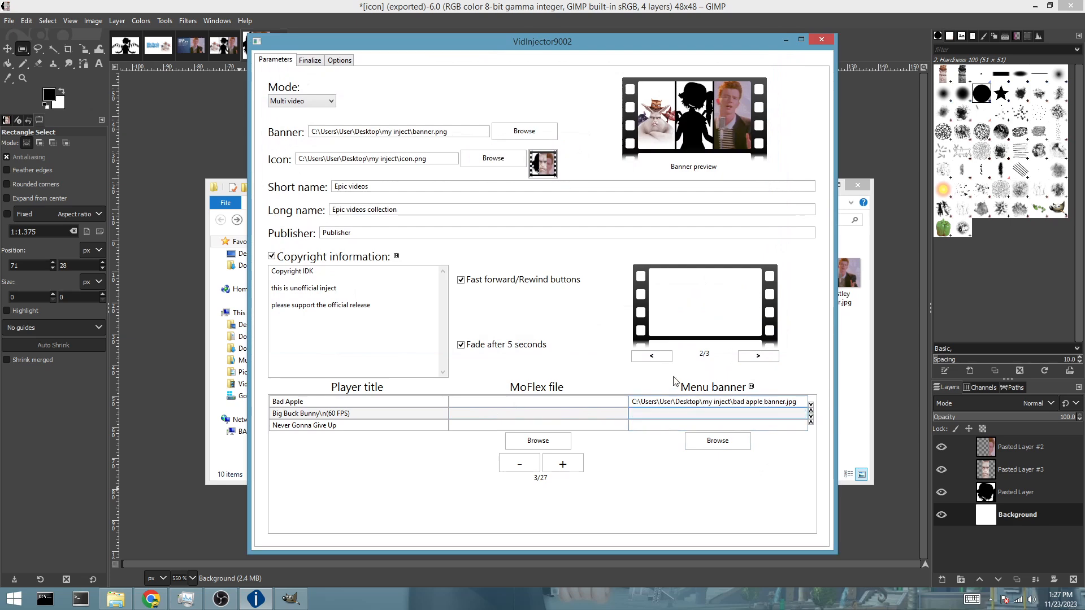
{"action": "left_click", "coordinate": [718, 438]}
{"action": "left_click", "coordinate": [569, 148]}
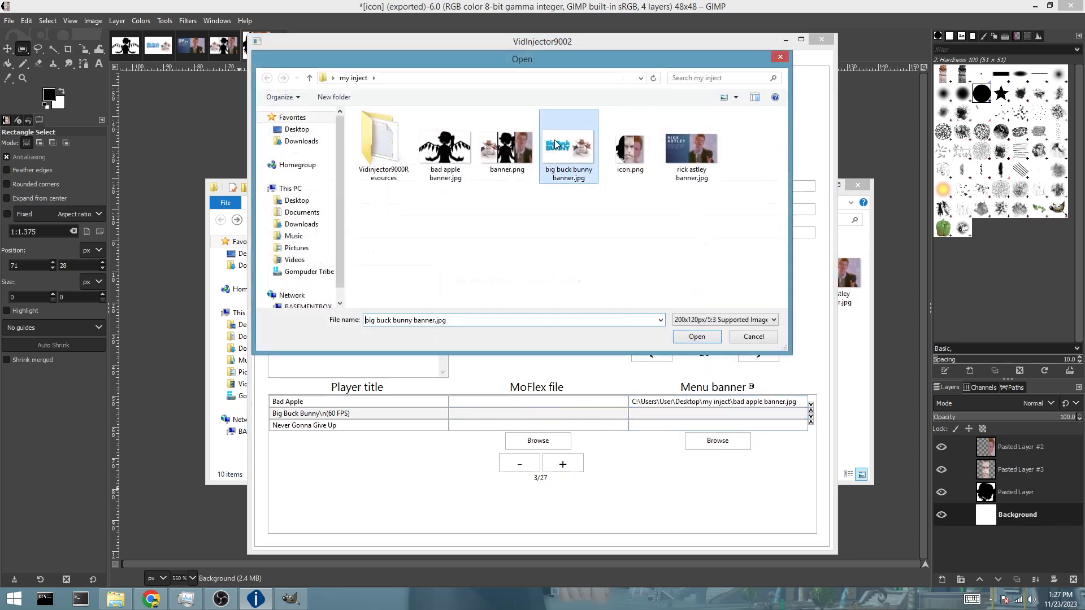
{"action": "left_click", "coordinate": [690, 338]}
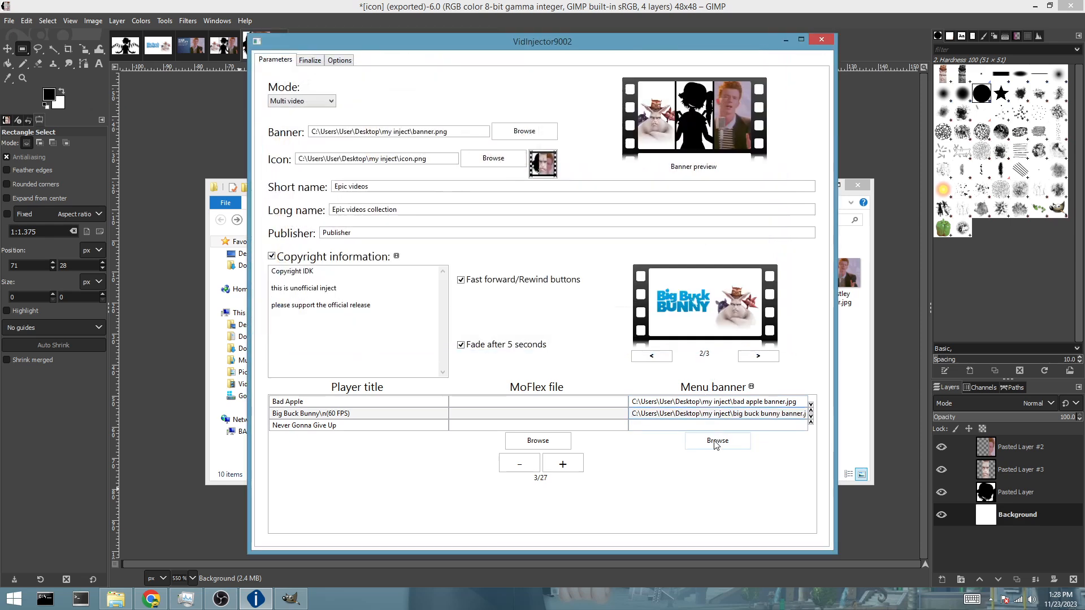
{"action": "left_click", "coordinate": [716, 441]}
{"action": "left_click", "coordinate": [687, 164]}
{"action": "left_click", "coordinate": [699, 339]}
Minimize GIMP, open Mobiclip Multicore Encoder and start a new empty graph.
{"action": "left_click", "coordinate": [1035, 5]}
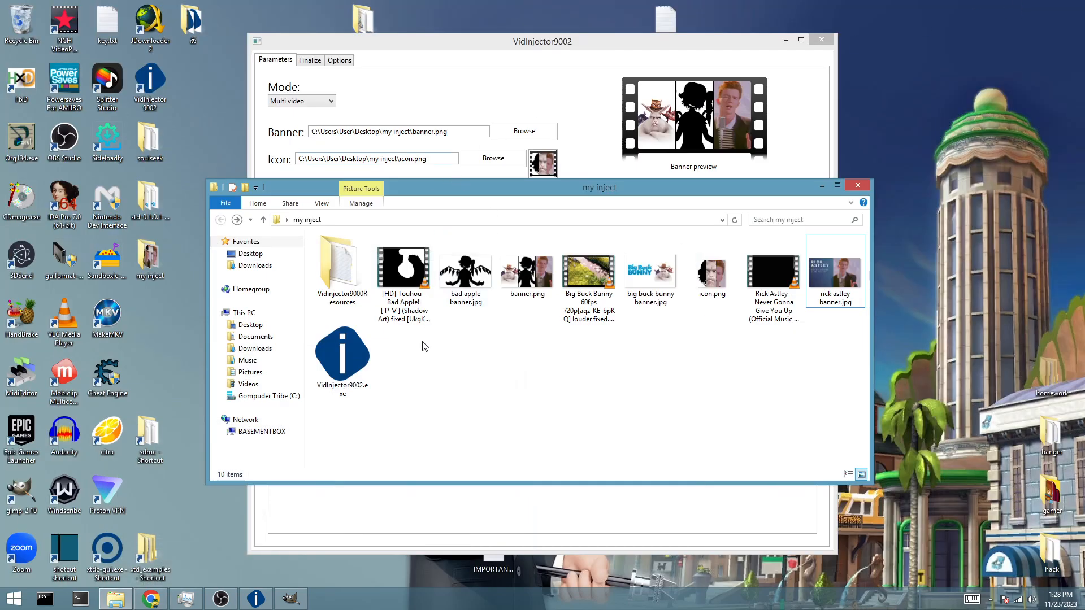
{"action": "double_click", "coordinate": [64, 373]}
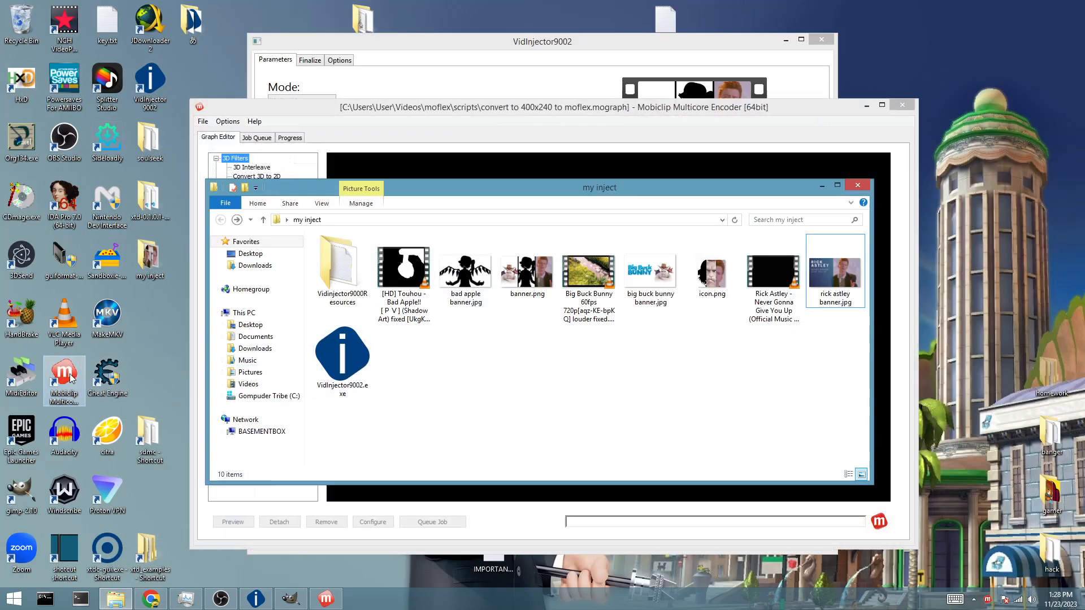
{"action": "left_click", "coordinate": [476, 111]}
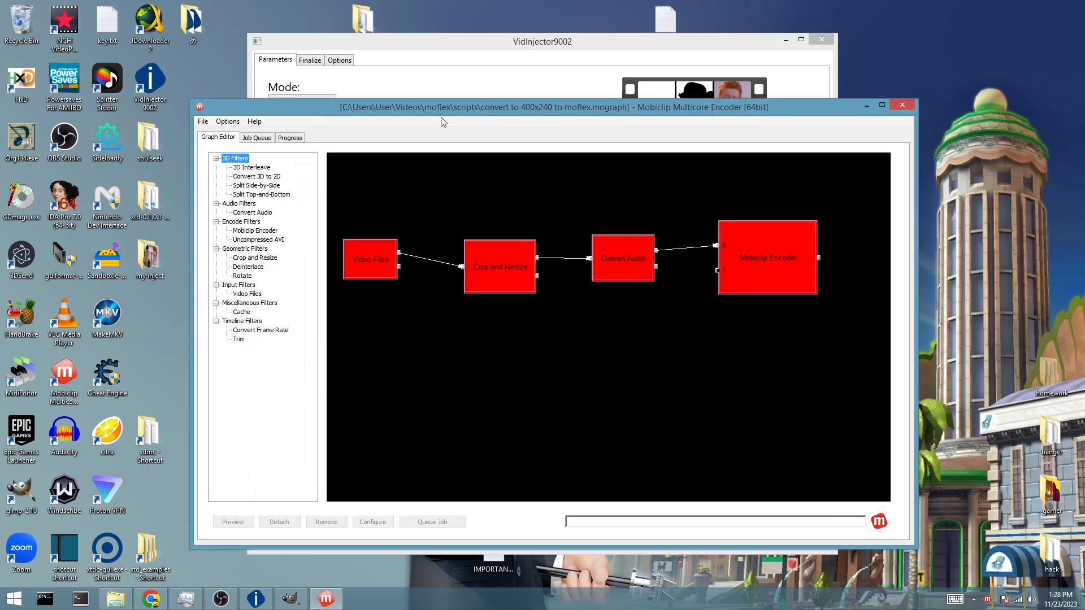
{"action": "left_click", "coordinate": [203, 121]}
{"action": "left_click", "coordinate": [122, 135]}
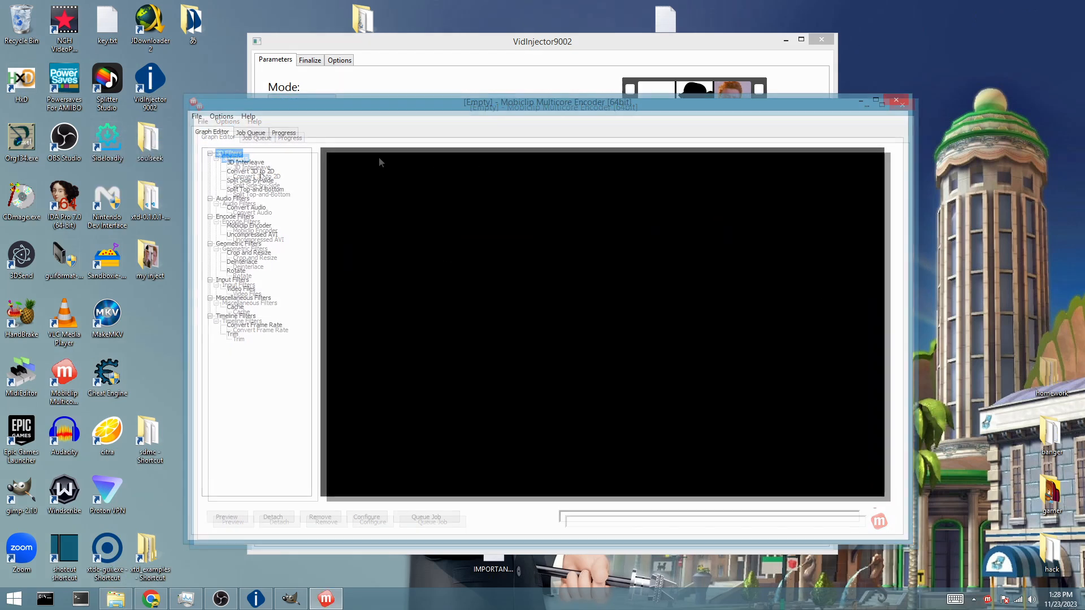
Add Video Files, Crop and Resize, Convert Audio and Mobiclip Encoder nodes to the graph, arranged in a row in that order.
{"action": "double_click", "coordinate": [241, 289]}
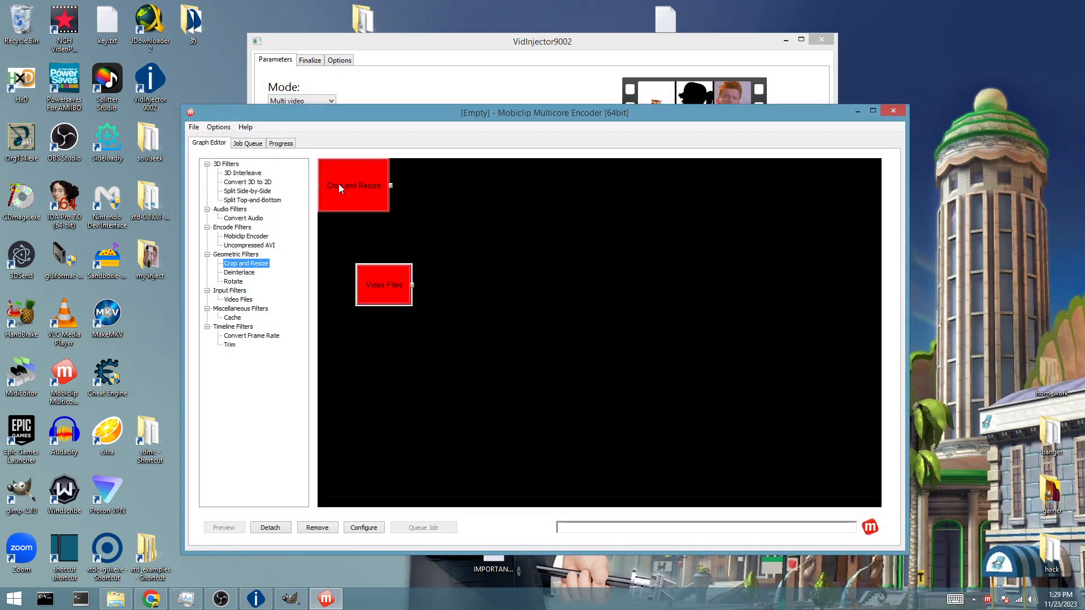
{"action": "left_click_drag", "start_coordinate": [346, 186], "coordinate": [478, 288]}
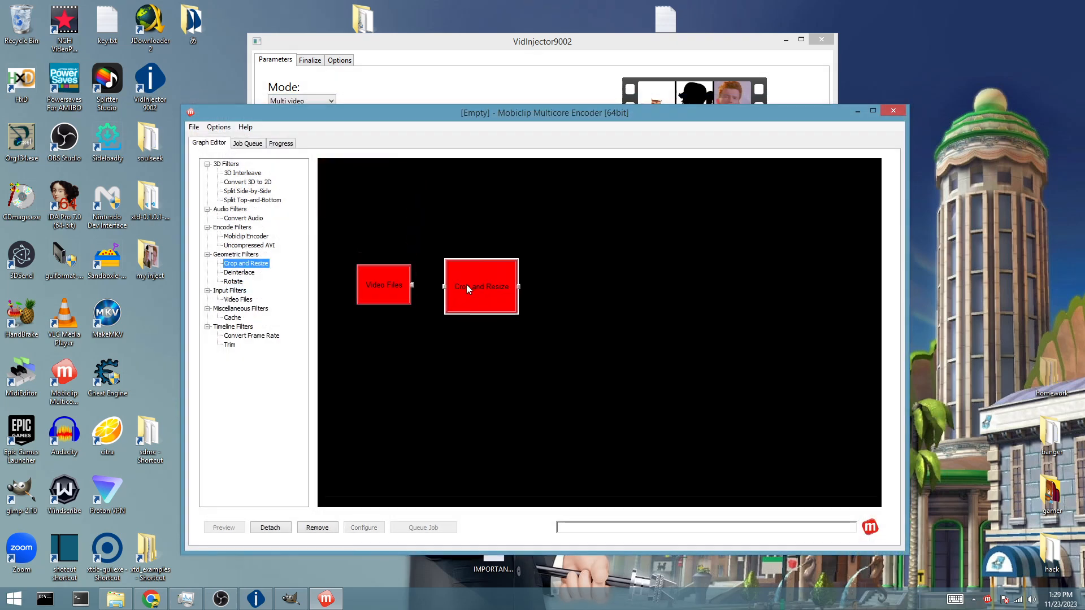
{"action": "left_click", "coordinate": [252, 220]}
{"action": "double_click", "coordinate": [254, 219]}
{"action": "left_click_drag", "start_coordinate": [343, 189], "coordinate": [593, 289]}
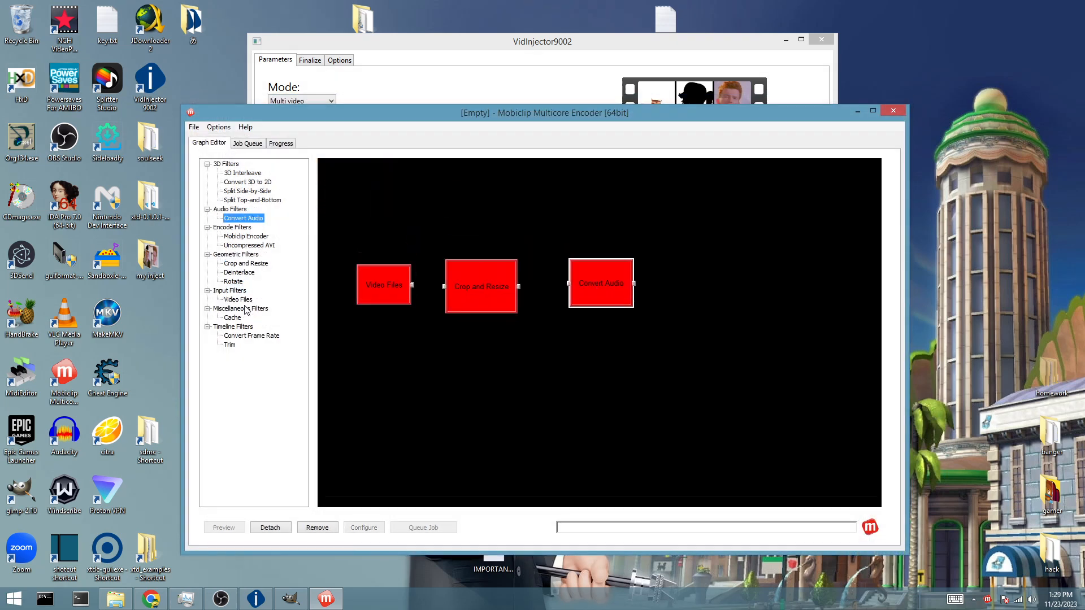
{"action": "double_click", "coordinate": [245, 237]}
{"action": "left_click_drag", "start_coordinate": [345, 186], "coordinate": [725, 275]}
Check the video list in VidInjector9002, and browse for the Video Files node's input in Mobiclip Multicore Encoder.
{"action": "left_click", "coordinate": [519, 54]}
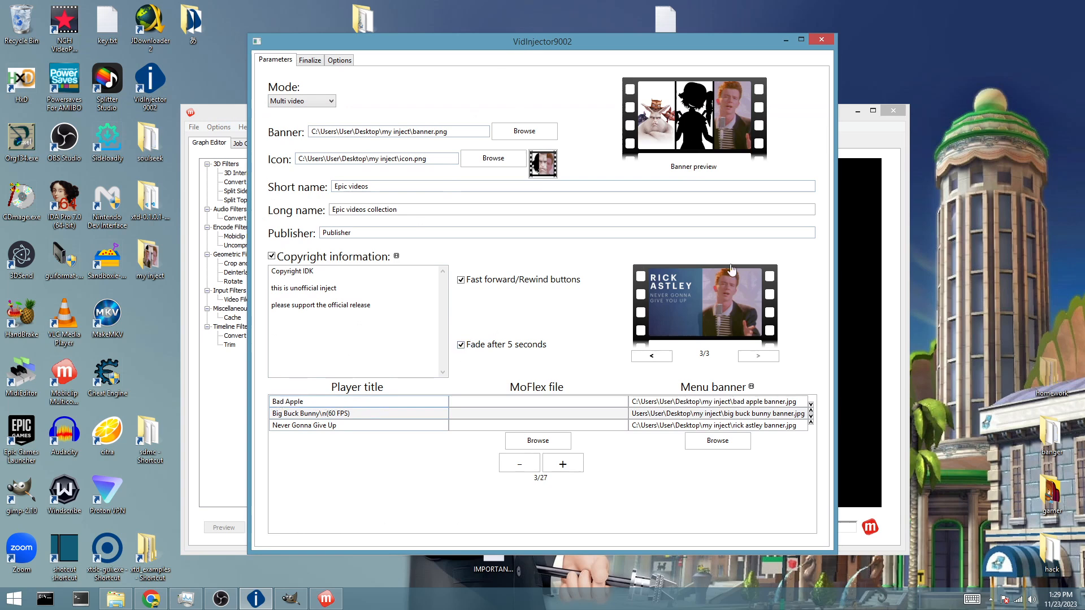
{"action": "left_click", "coordinate": [879, 265]}
{"action": "double_click", "coordinate": [392, 284]}
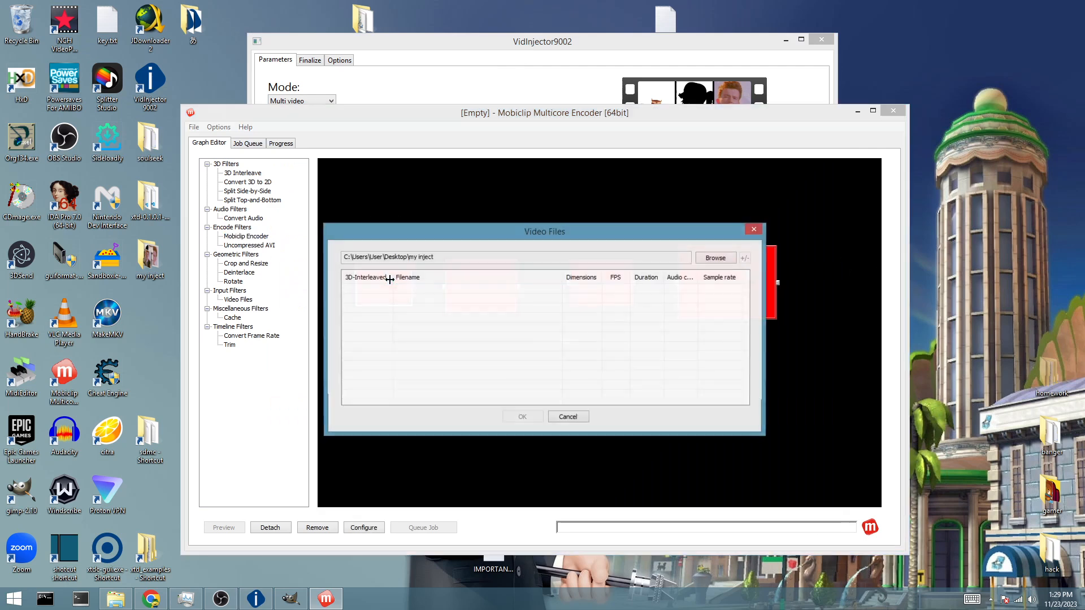
{"action": "left_click", "coordinate": [715, 258]}
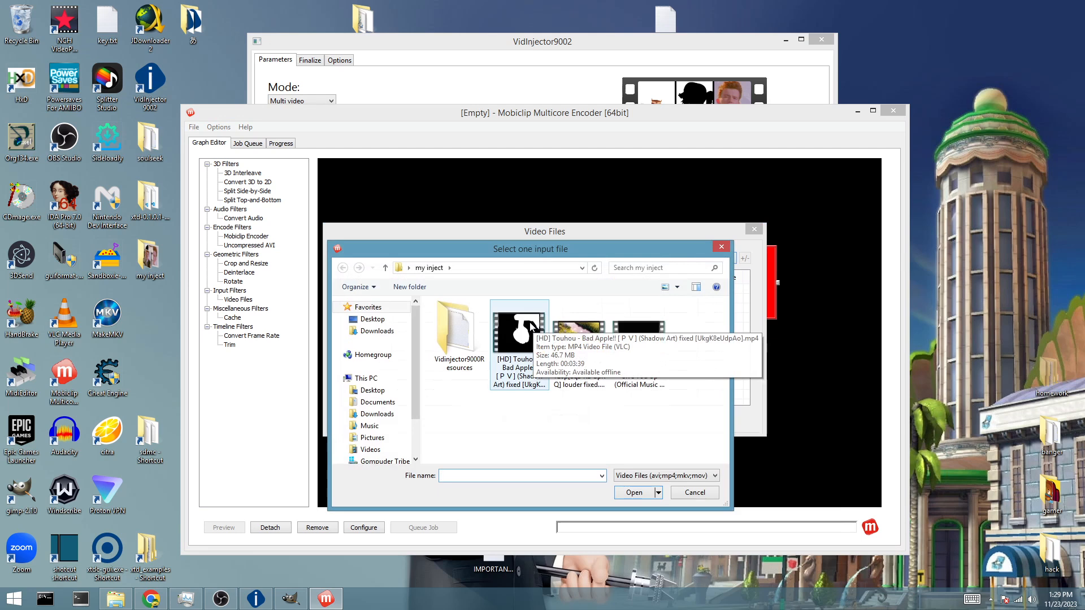
{"action": "left_click", "coordinate": [408, 88]}
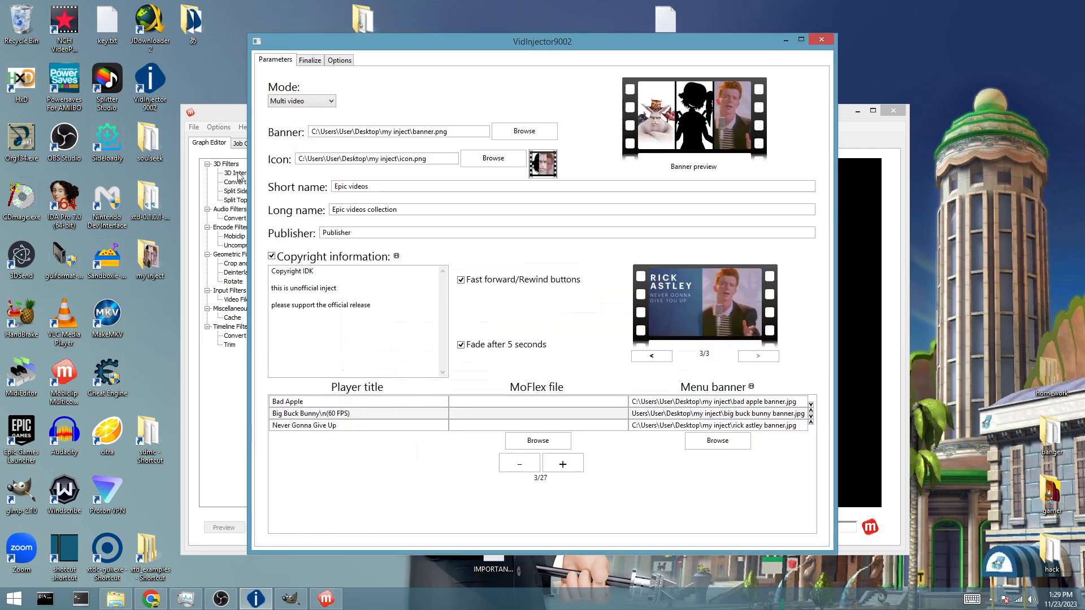
{"action": "left_click", "coordinate": [227, 117]}
{"action": "left_click", "coordinate": [407, 56]}
{"action": "left_click", "coordinate": [197, 396]}
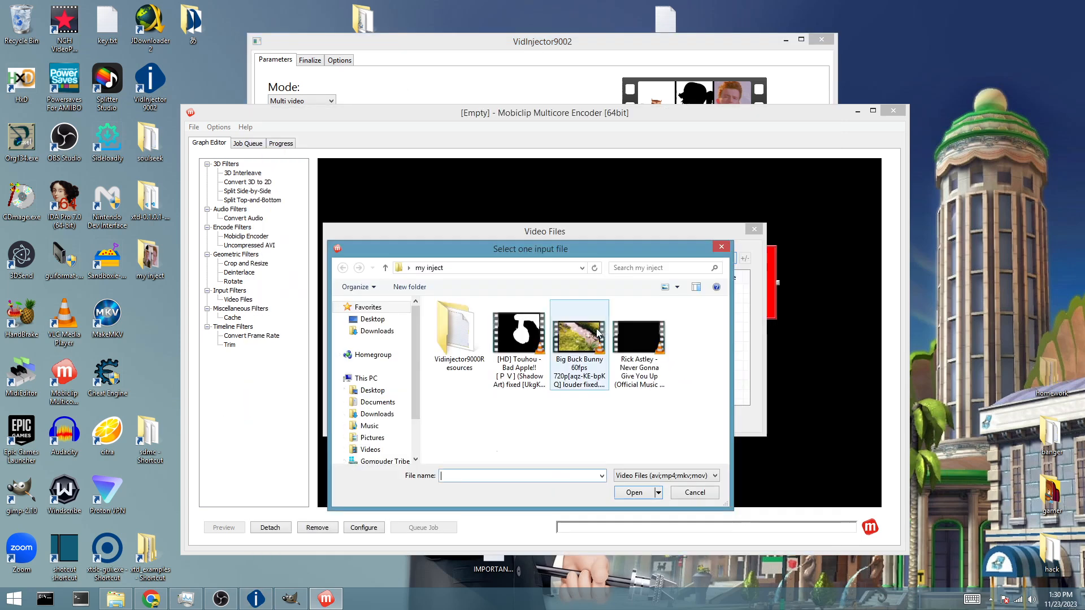
Load the Bad Apple, Big Buck Bunny and Rick Astley videos together into the Video Files node.
{"action": "left_click", "coordinate": [543, 326]}
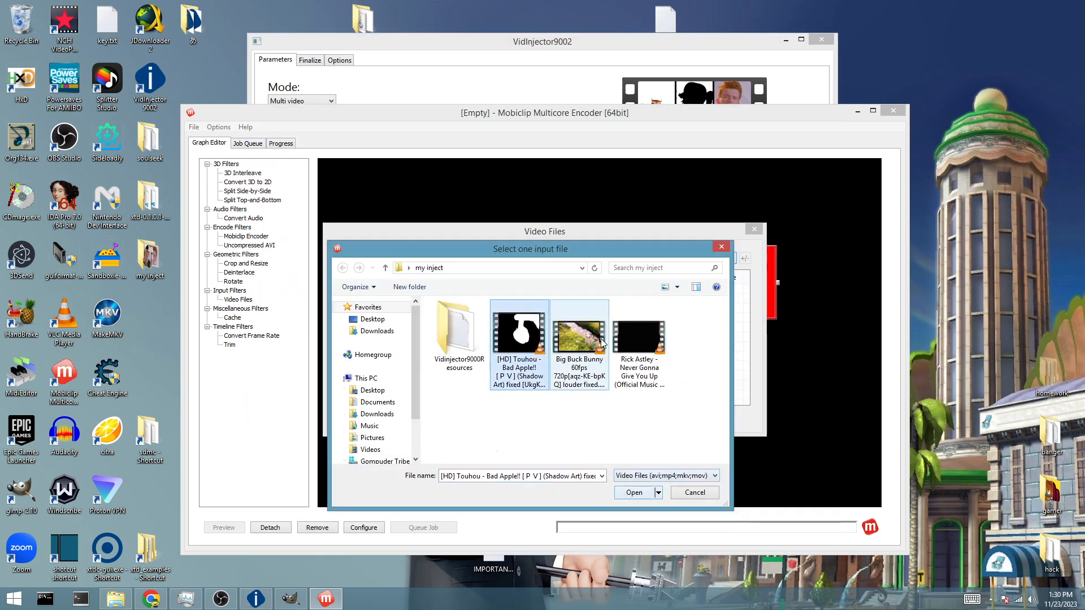
{"action": "left_click", "coordinate": [645, 352]}
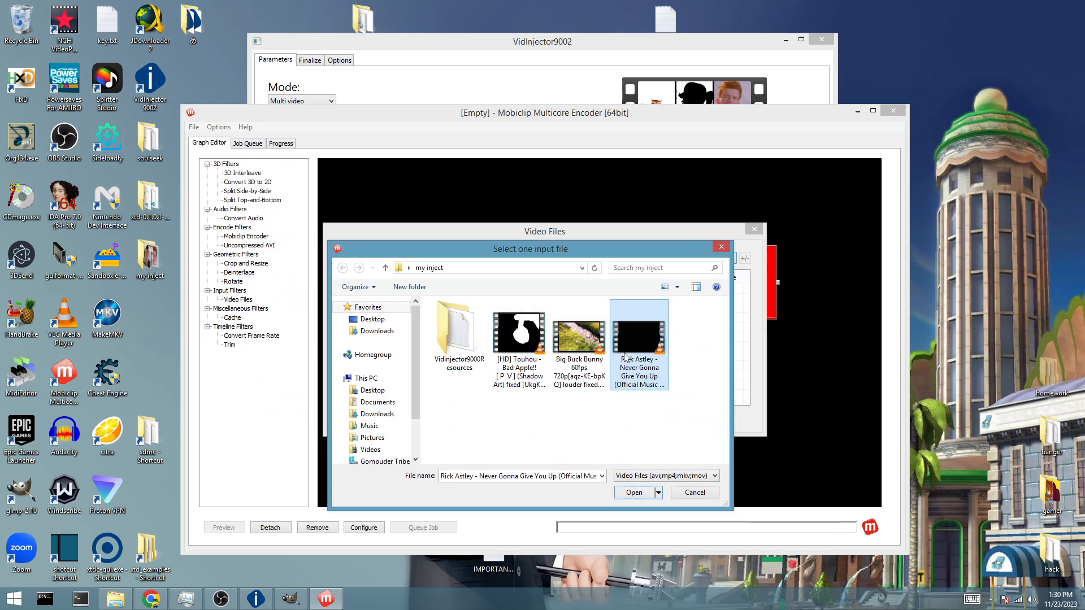
{"action": "left_click", "coordinate": [521, 355]}
{"action": "left_click", "coordinate": [649, 349], "text": "shift"}
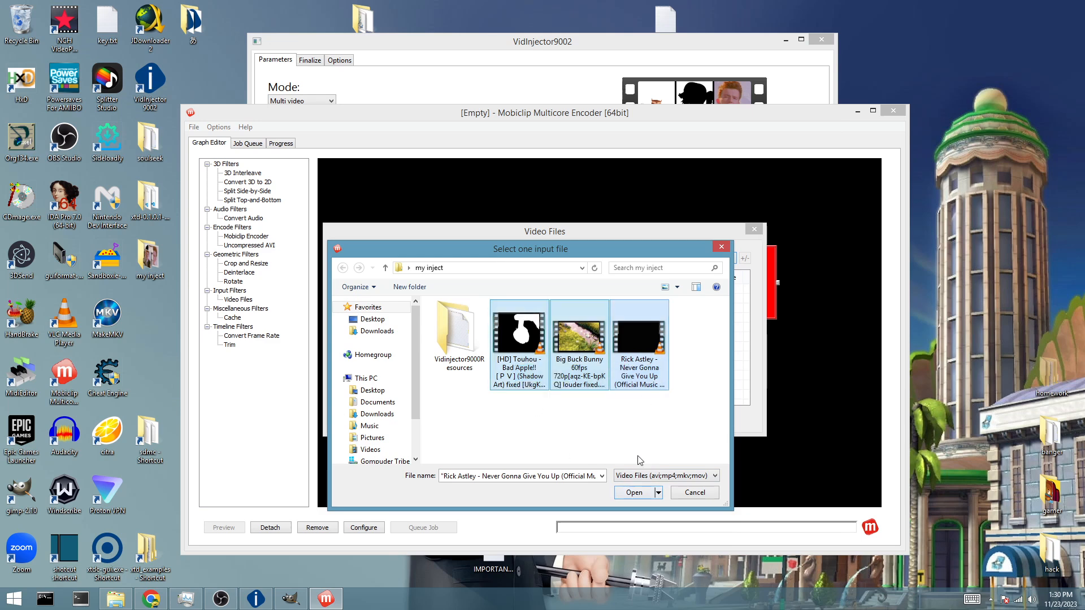
{"action": "left_click", "coordinate": [633, 493]}
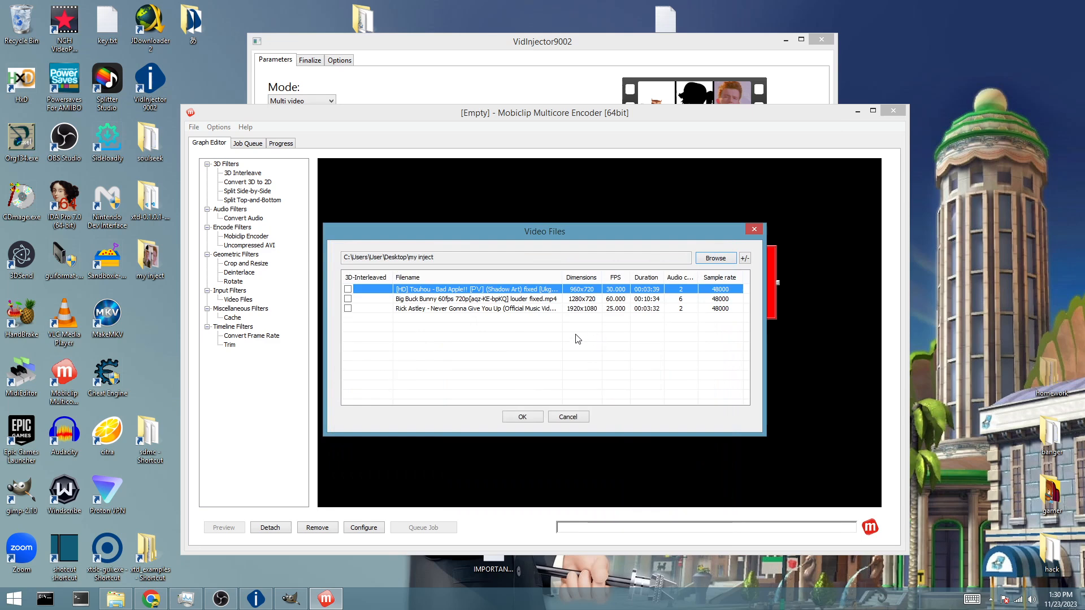
{"action": "left_click", "coordinate": [611, 301]}
{"action": "left_click", "coordinate": [612, 309]}
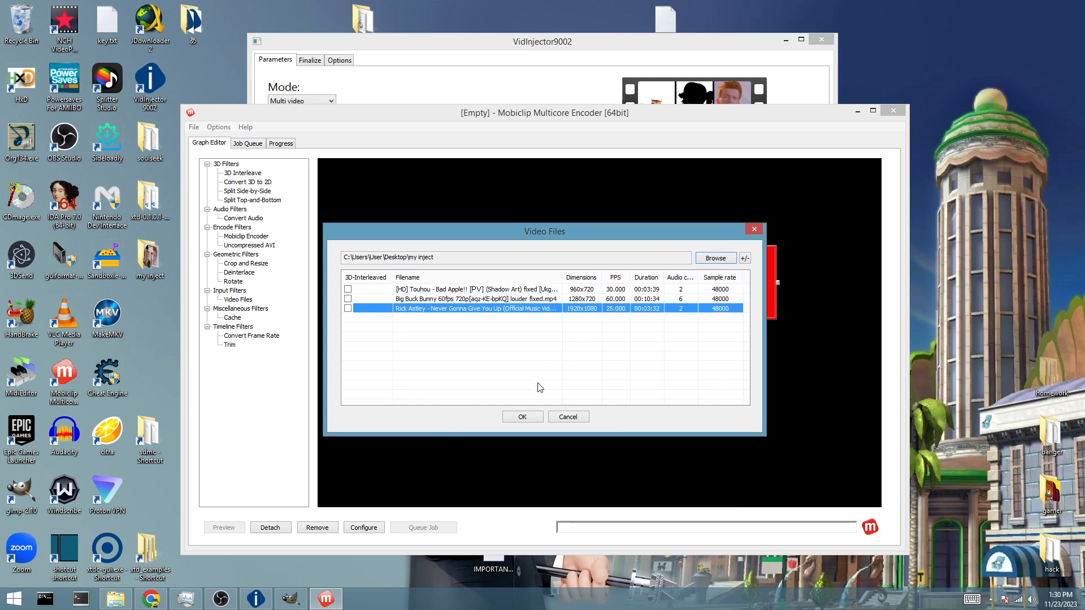
{"action": "left_click", "coordinate": [523, 417]}
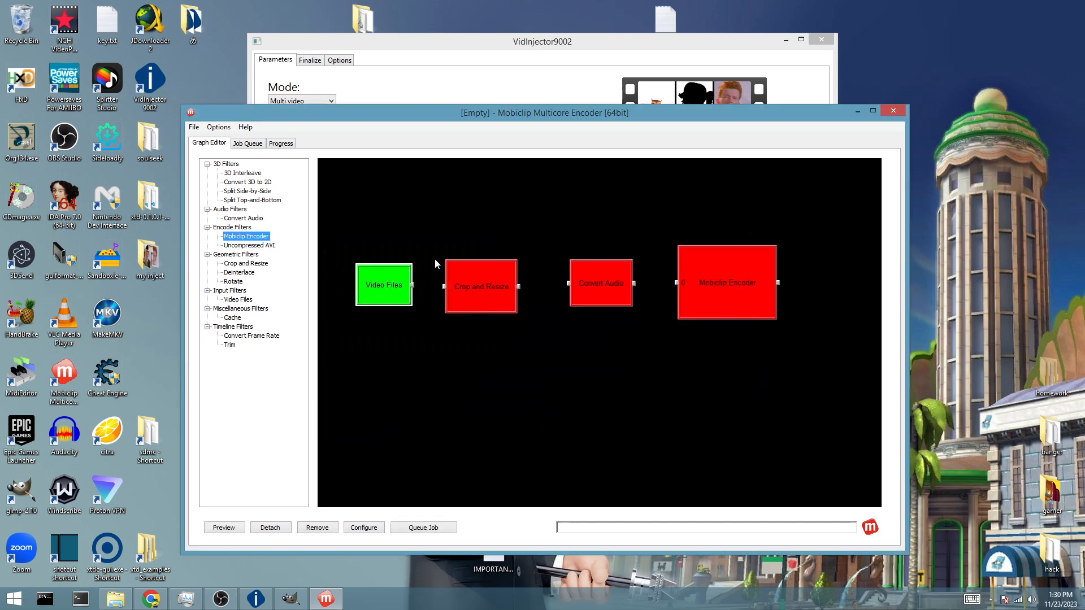
Connect Video Files, Crop and Resize, Convert Audio and Mobiclip Encoder in sequence, and open the Crop and Resize settings.
{"action": "left_click_drag", "start_coordinate": [412, 288], "coordinate": [444, 288]}
{"action": "left_click_drag", "start_coordinate": [519, 287], "coordinate": [569, 284]}
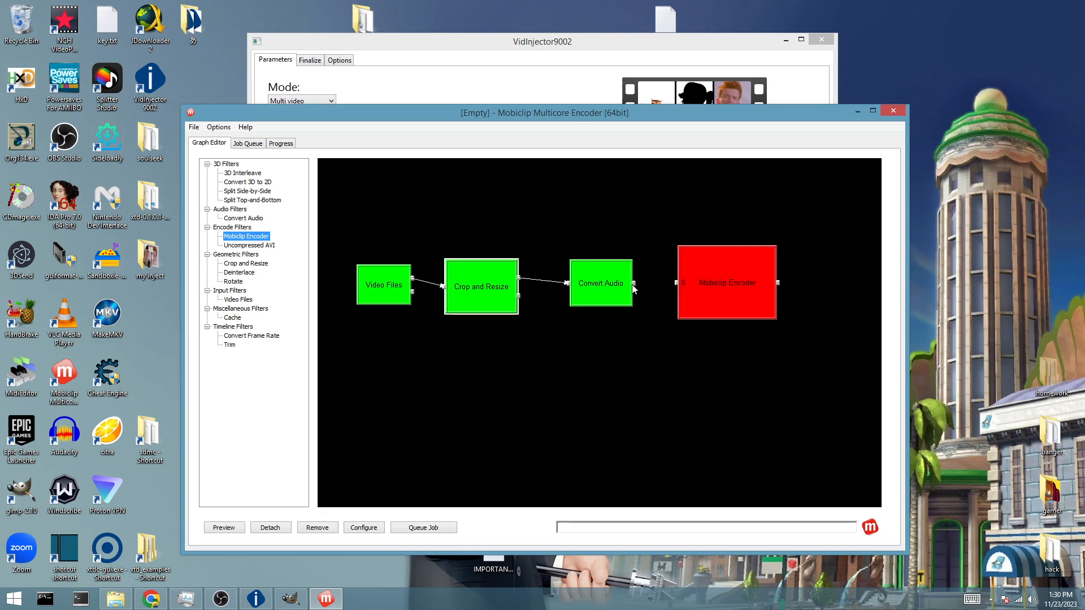
{"action": "left_click_drag", "start_coordinate": [634, 283], "coordinate": [680, 290]}
{"action": "double_click", "coordinate": [482, 284]}
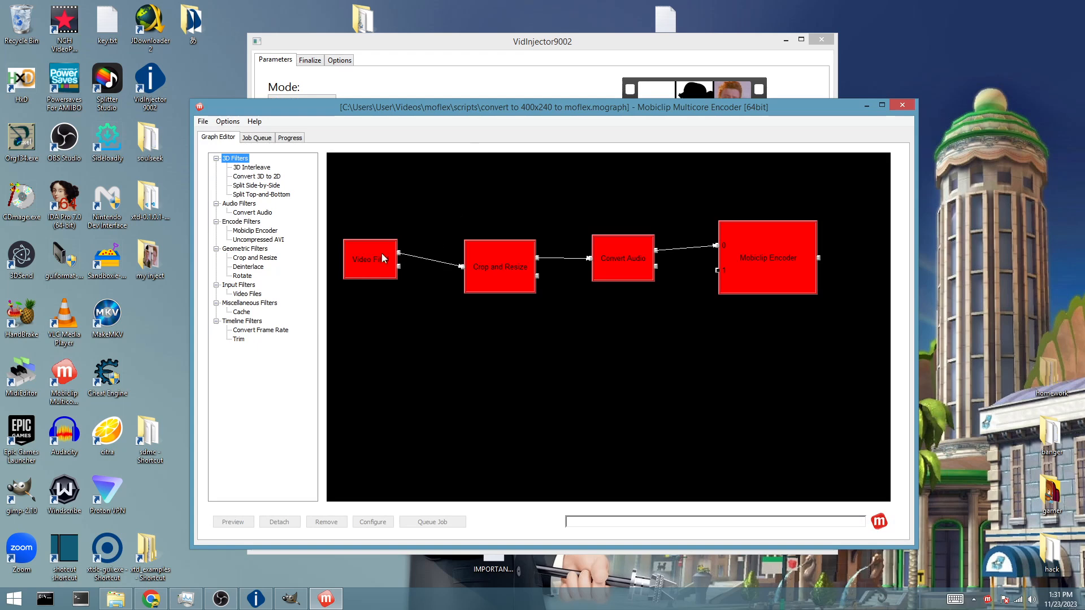
Load only the Big Buck Bunny 60fps video into the Video Files node of the "convert to 400x240 to moflex" graph.
{"action": "double_click", "coordinate": [380, 257]}
{"action": "left_click", "coordinate": [713, 249]}
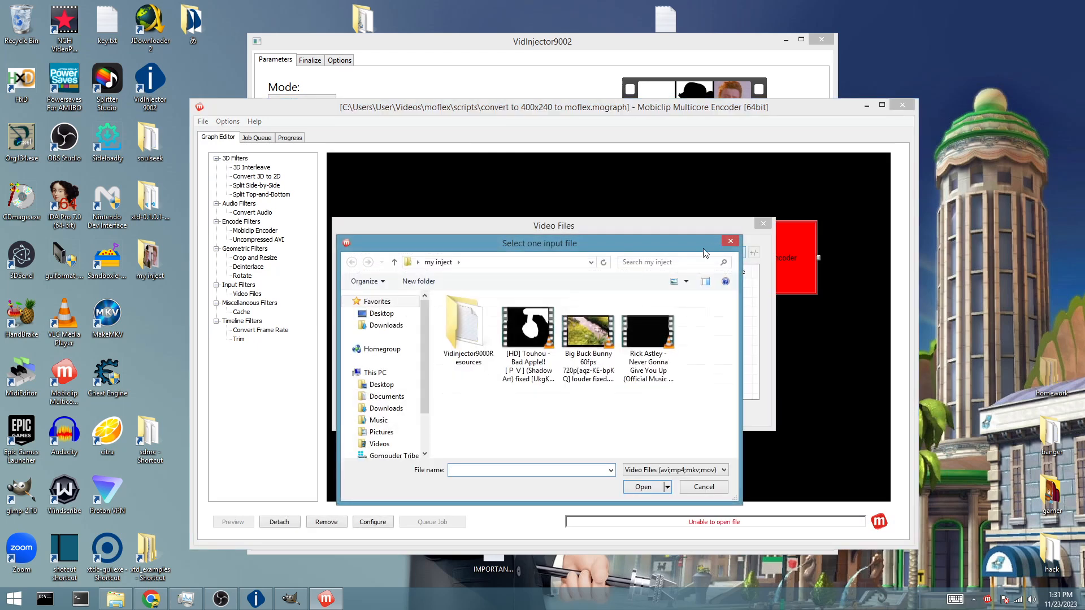
{"action": "left_click", "coordinate": [534, 328]}
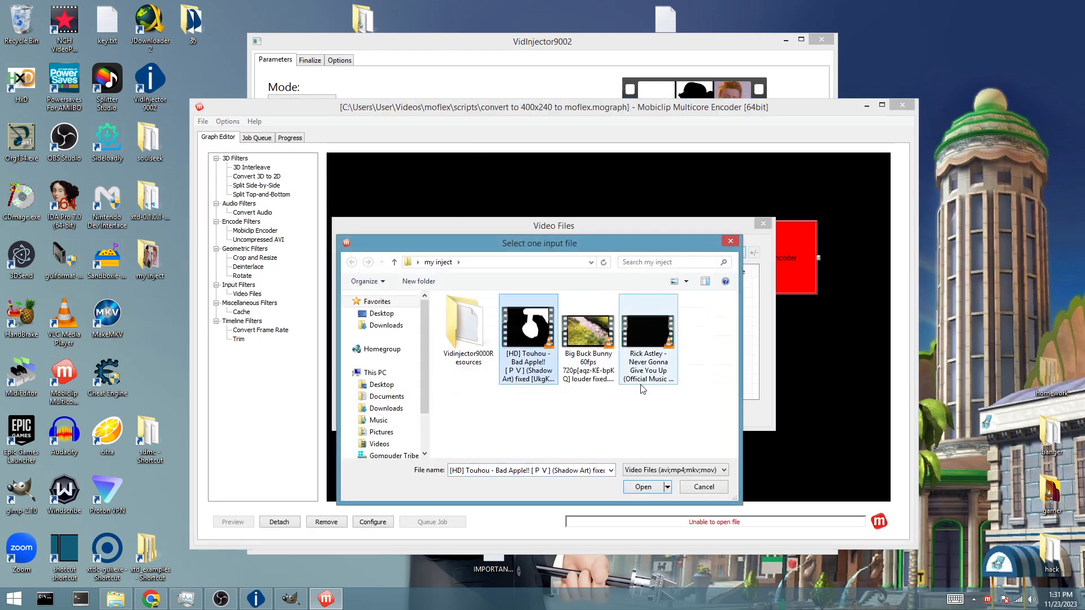
{"action": "left_click", "coordinate": [605, 362]}
{"action": "left_click", "coordinate": [650, 490]}
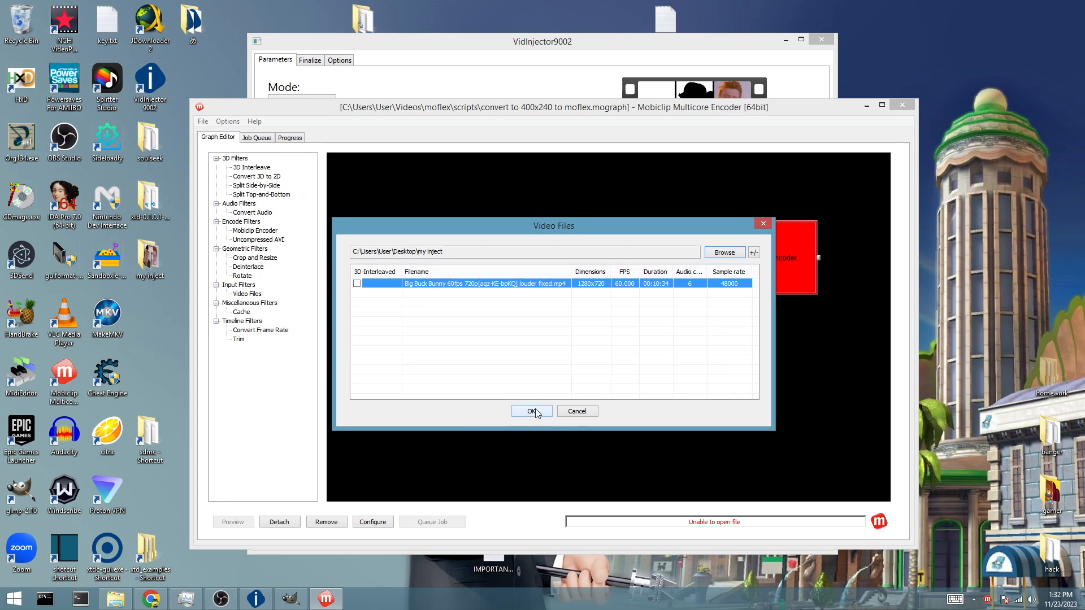
{"action": "left_click", "coordinate": [532, 411]}
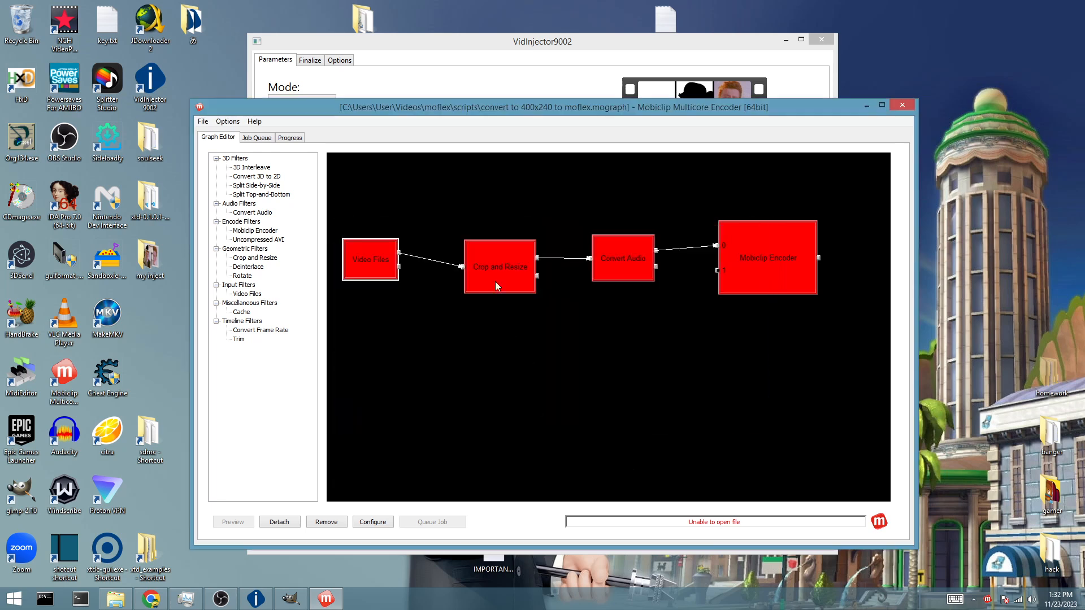
Set the Convert Audio node to a 40000 Hz sample rate and Stereo channels.
{"action": "double_click", "coordinate": [618, 261]}
{"action": "left_click", "coordinate": [549, 333]}
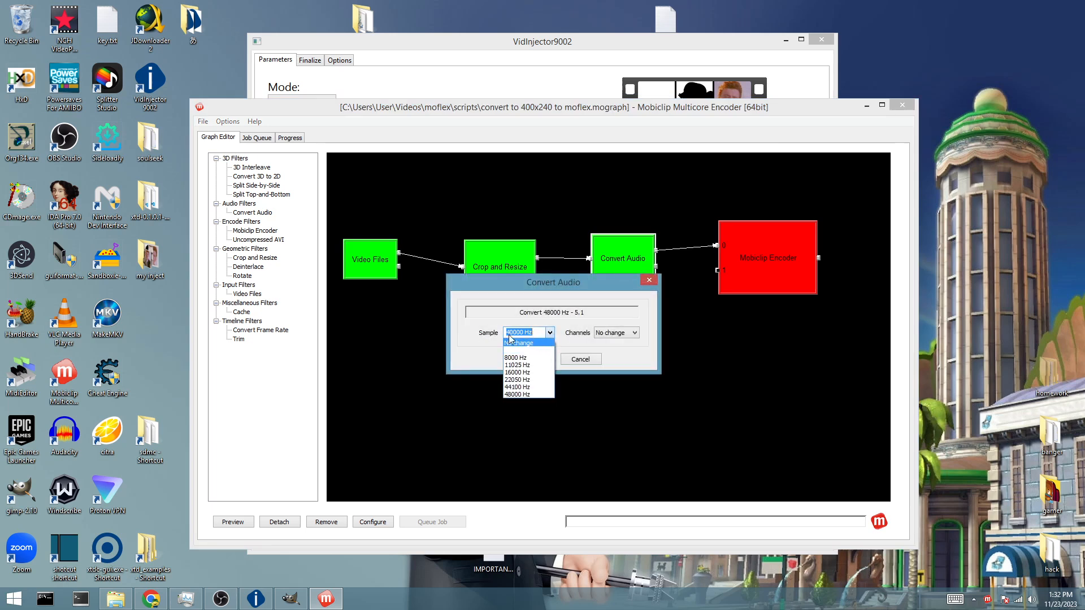
{"action": "left_click", "coordinate": [533, 351]}
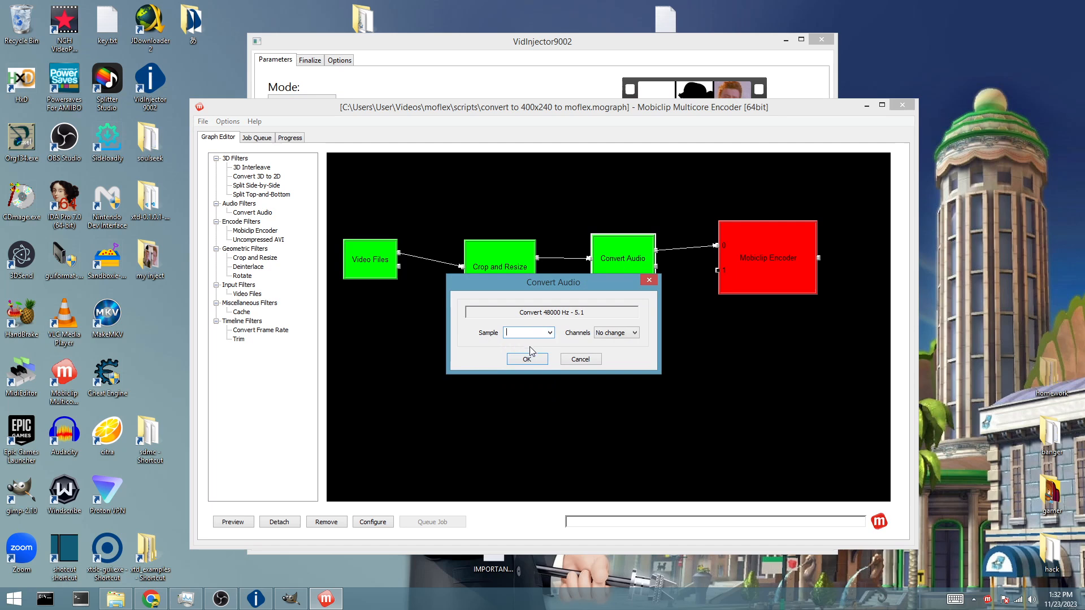
{"action": "type", "text": "40000"}
{"action": "left_click", "coordinate": [635, 333]}
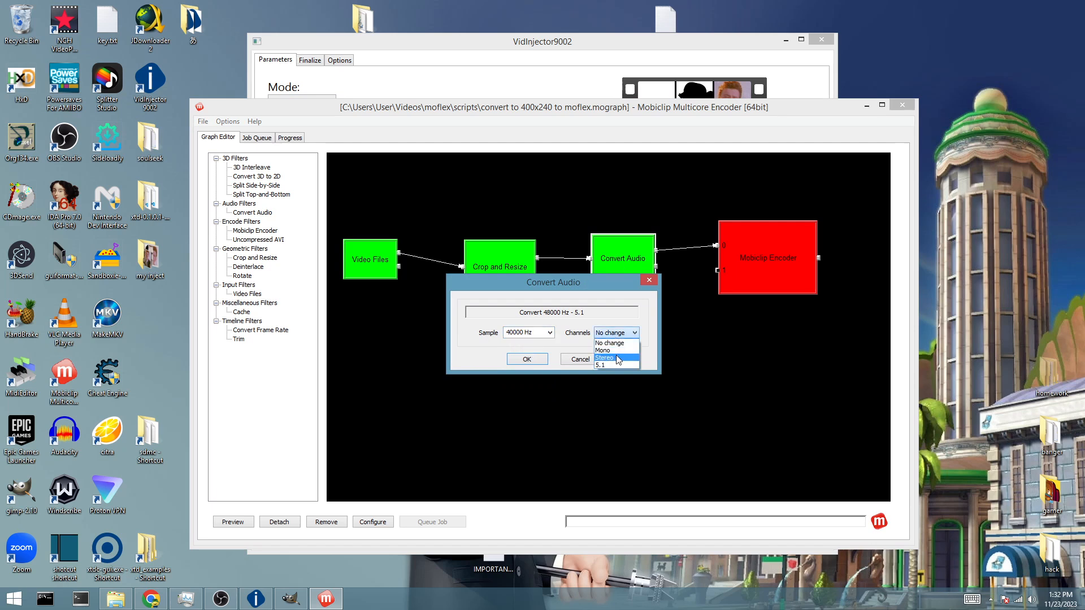
{"action": "left_click", "coordinate": [618, 359]}
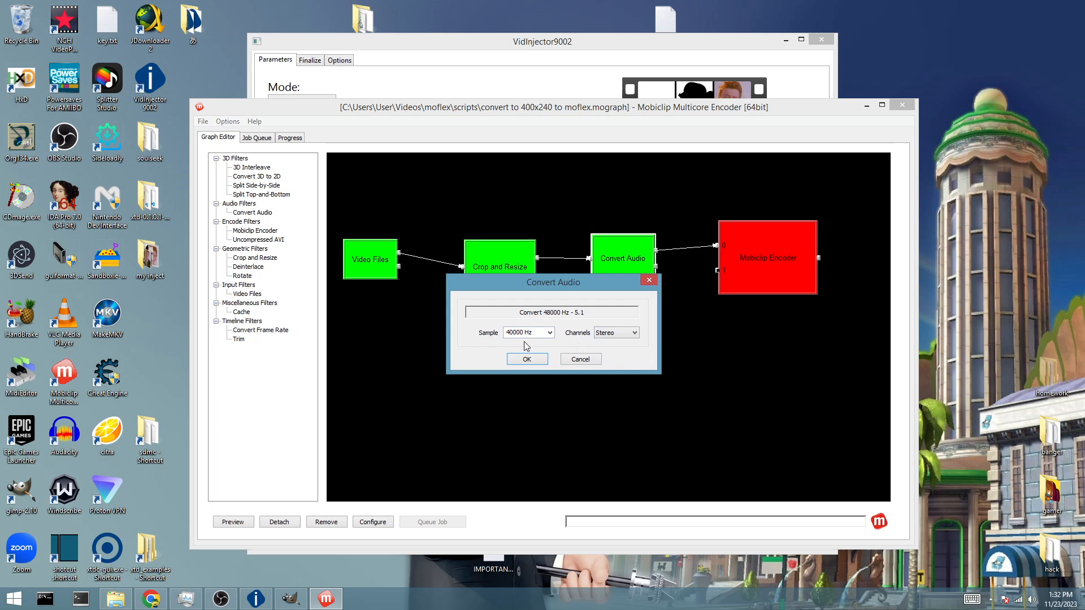
{"action": "left_click", "coordinate": [635, 333]}
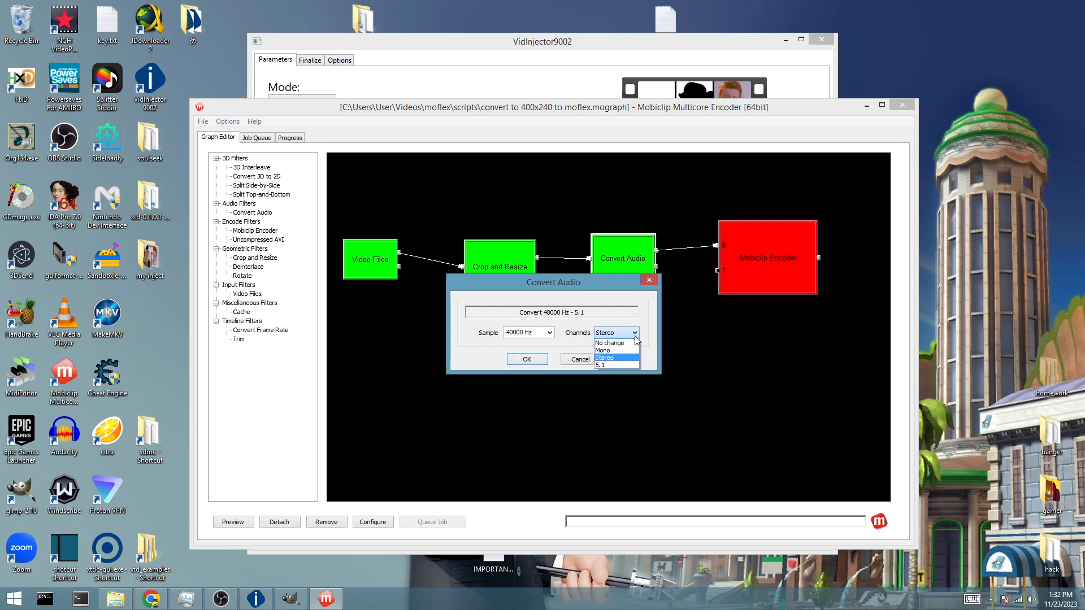
{"action": "left_click", "coordinate": [630, 359]}
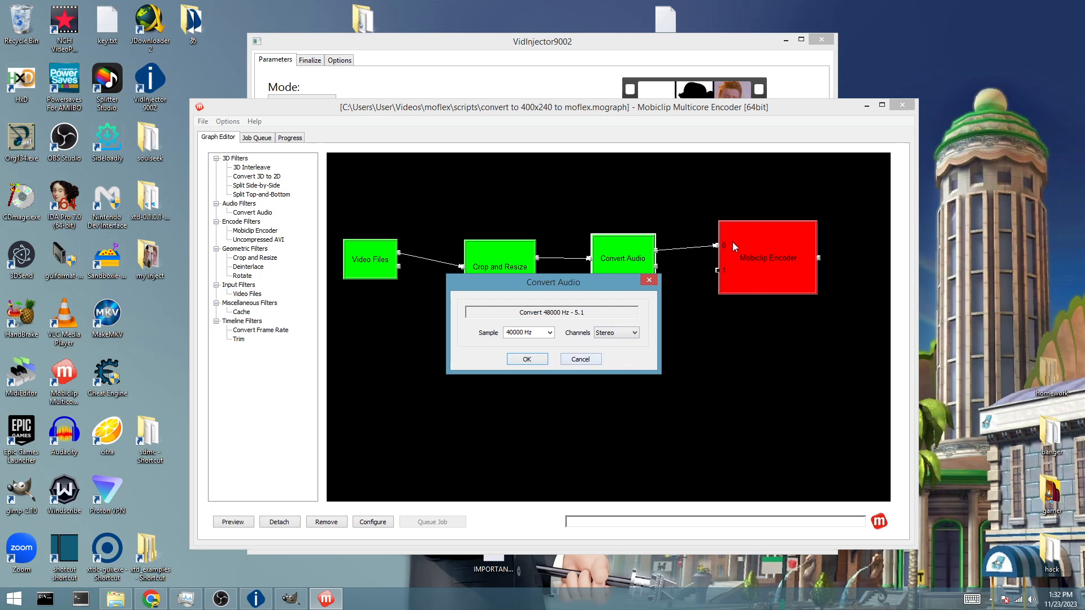
{"action": "left_click", "coordinate": [630, 337]}
{"action": "left_click", "coordinate": [648, 330]}
{"action": "left_click", "coordinate": [542, 363]}
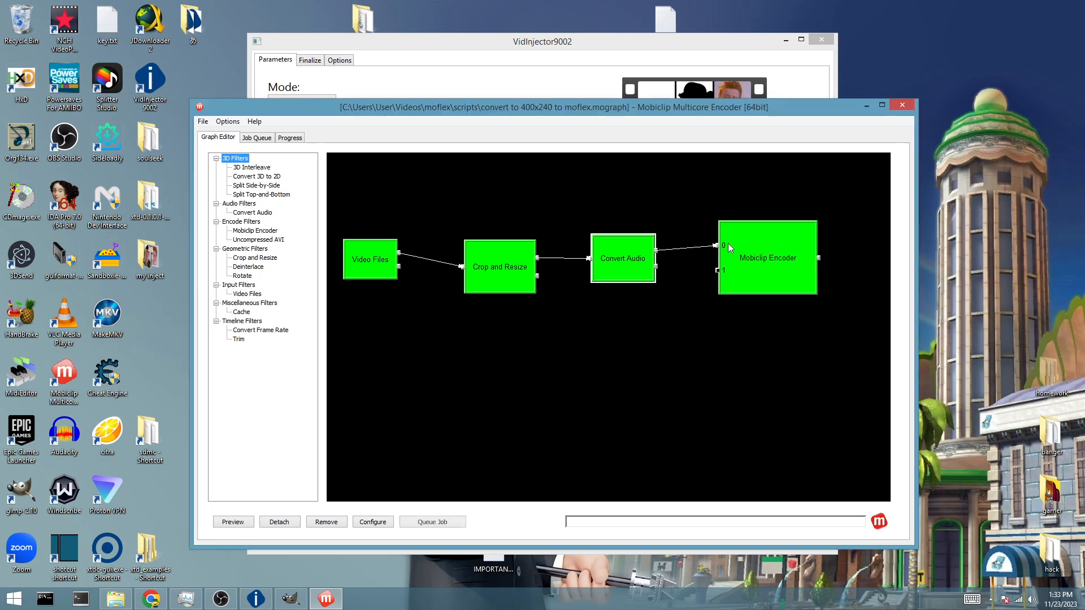
Review the Crop and Resize node's 400 by 240 letterbox setting, toggling resizing off and on and scrubbing the preview.
{"action": "double_click", "coordinate": [513, 287]}
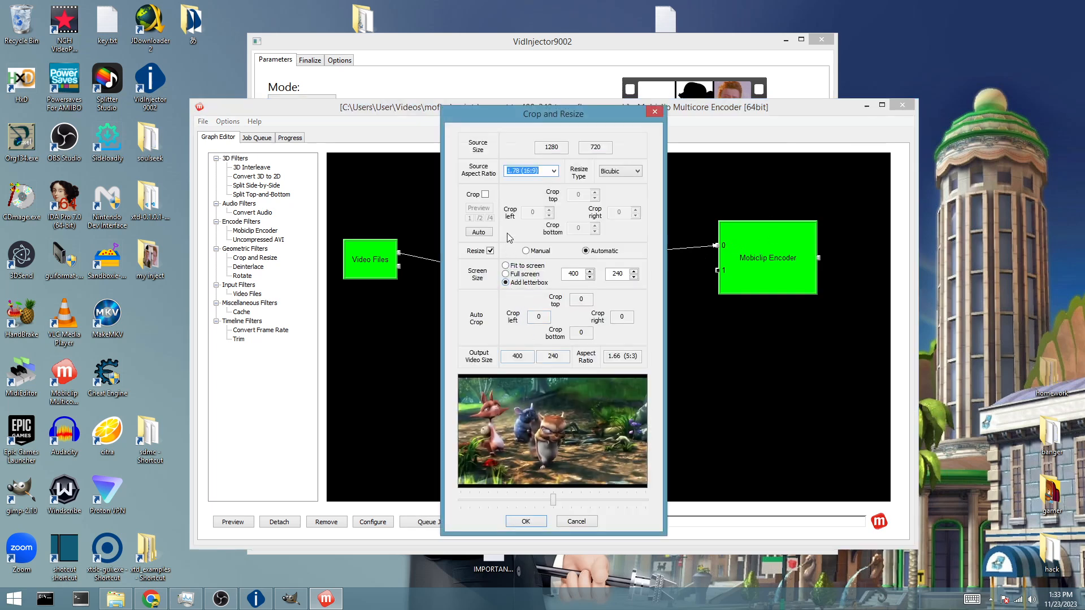
{"action": "left_click", "coordinate": [490, 251]}
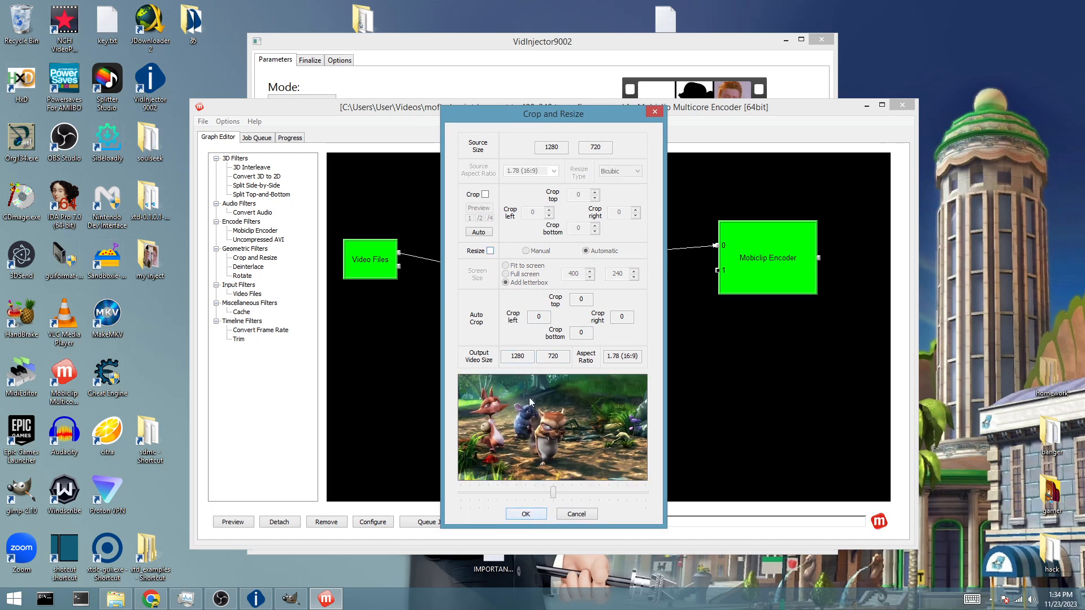
{"action": "double_click", "coordinate": [546, 357]}
{"action": "left_click", "coordinate": [490, 250]}
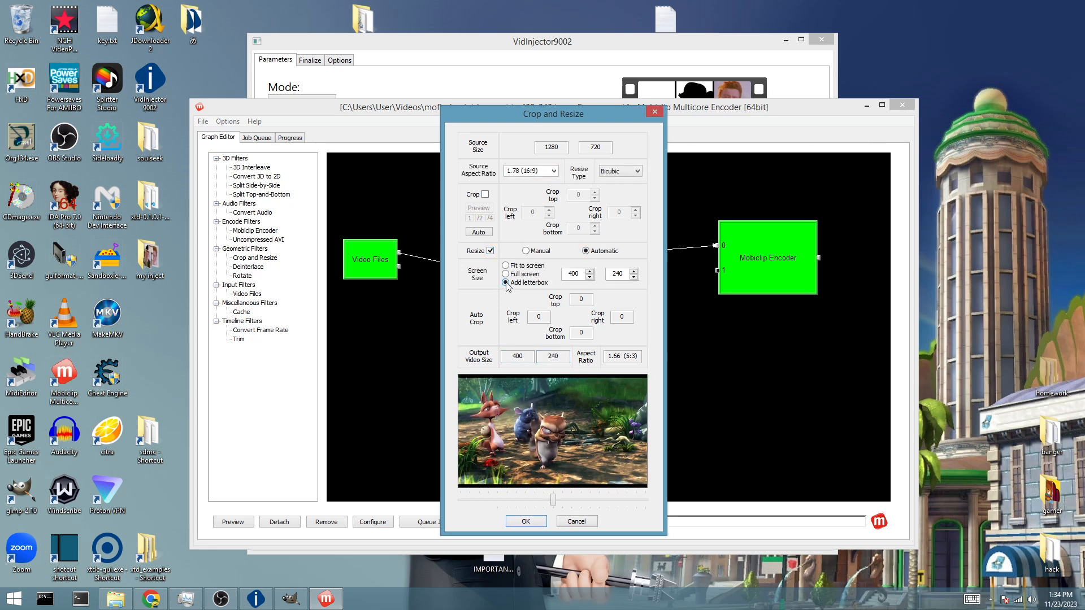
{"action": "double_click", "coordinate": [575, 274]}
{"action": "double_click", "coordinate": [617, 274]}
{"action": "left_click_drag", "start_coordinate": [553, 500], "coordinate": [521, 503]}
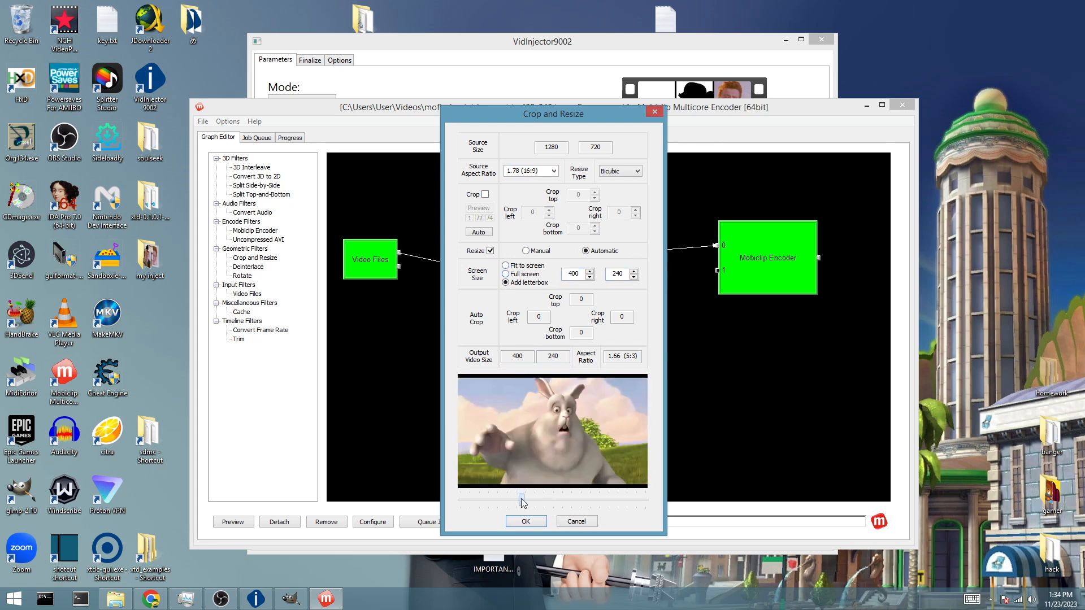
{"action": "left_click", "coordinate": [526, 521]}
Preview the graph's output, then queue the encoding job and check the job queue and progress.
{"action": "left_click", "coordinate": [233, 522]}
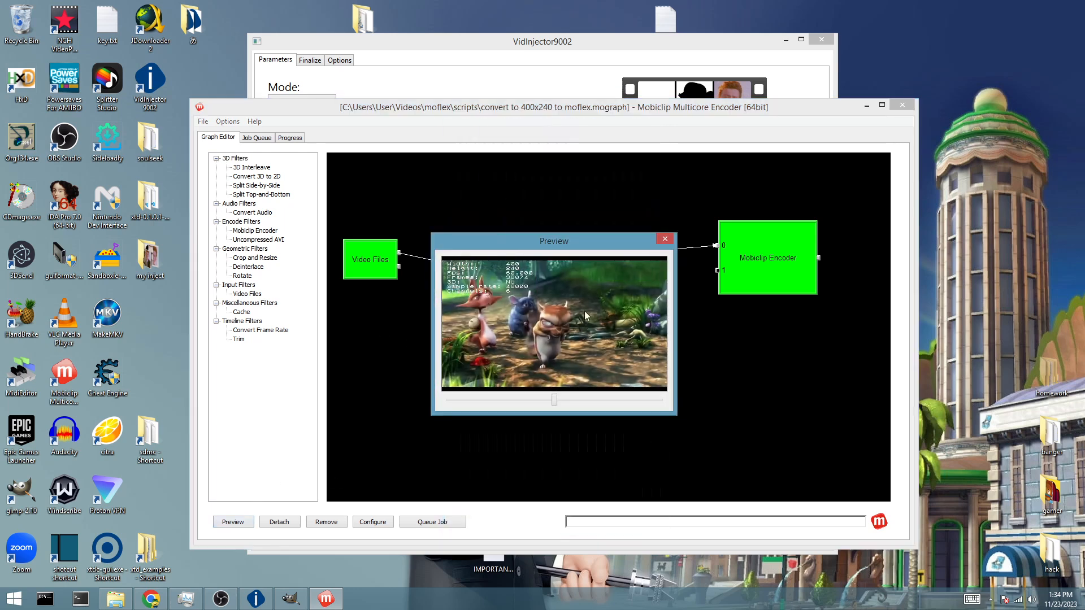
{"action": "left_click", "coordinate": [666, 239]}
{"action": "left_click", "coordinate": [432, 522]}
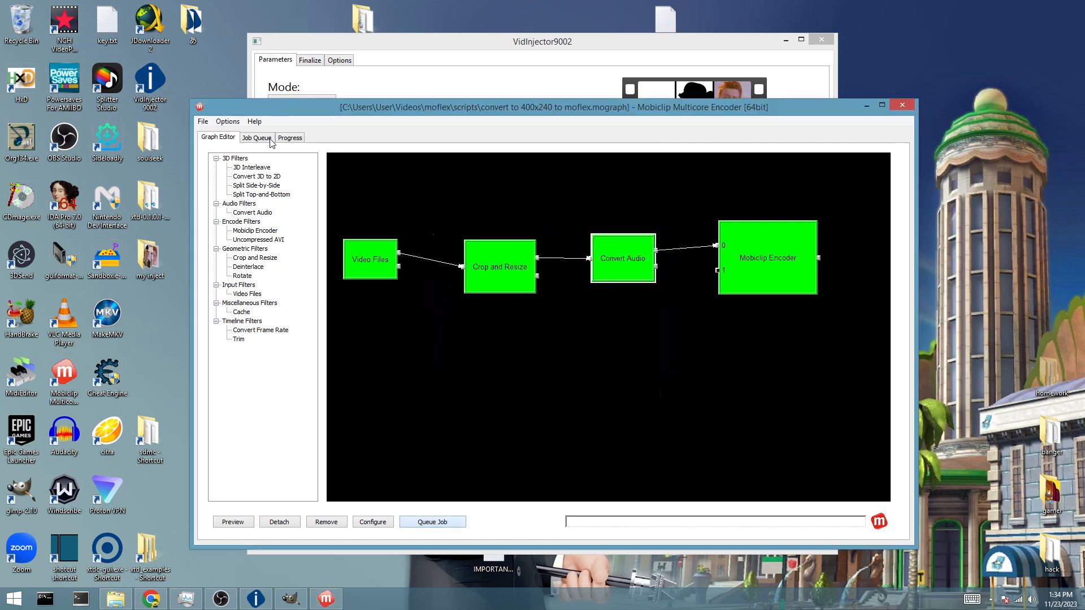
{"action": "left_click", "coordinate": [266, 138]}
{"action": "left_click", "coordinate": [290, 138]}
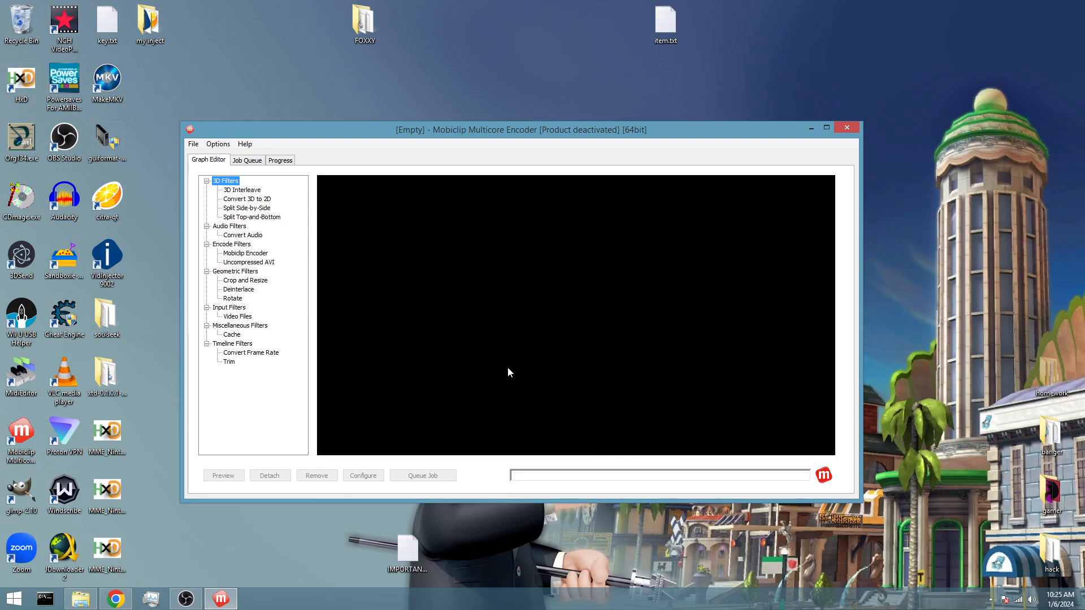
Switch to Chrome and download RunAsDate for x64 from the NirSoft page.
{"action": "left_click", "coordinate": [125, 599]}
{"action": "key", "text": "Home"}
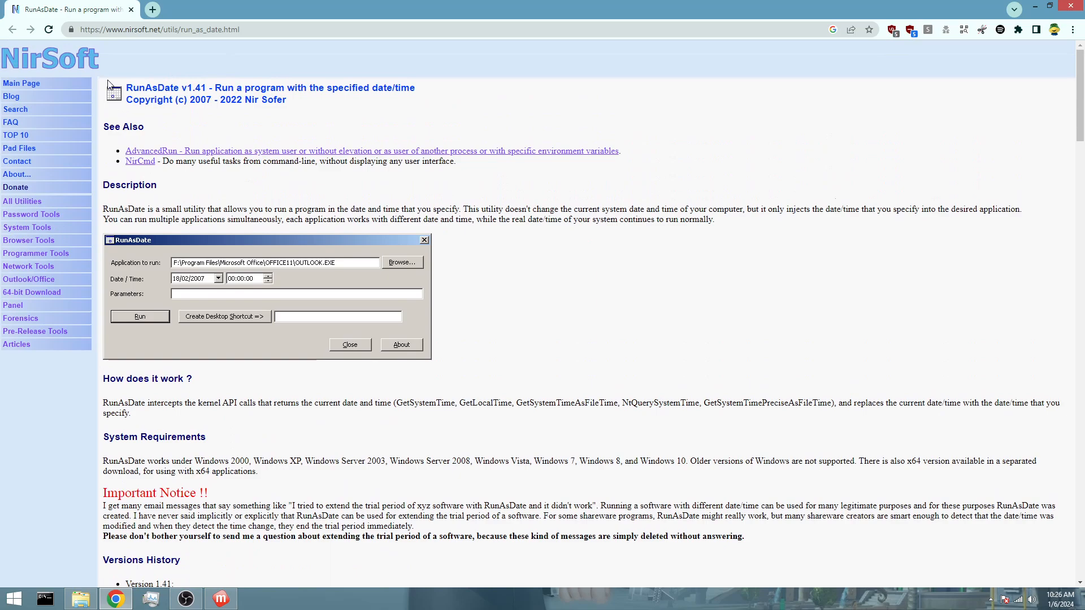
{"action": "scroll", "coordinate": [484, 206], "scroll_direction": "down", "scroll_amount": 15}
{"action": "scroll", "coordinate": [484, 205], "scroll_direction": "down", "scroll_amount": 13}
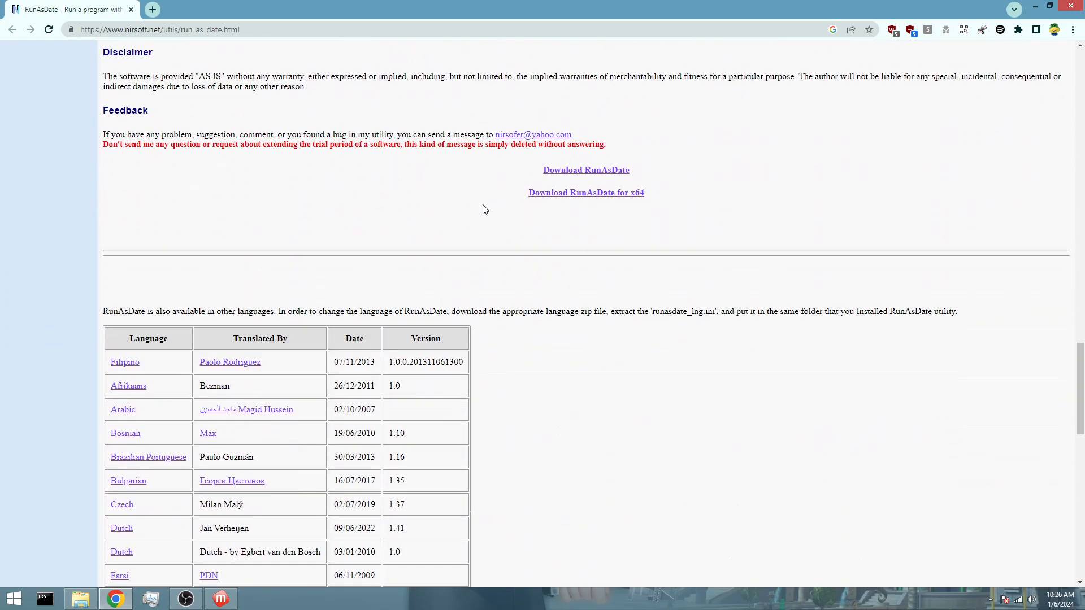
{"action": "left_click", "coordinate": [558, 196]}
Switch to the RunAsDate folder in File Explorer and launch RunAsDate.exe.
{"action": "left_click", "coordinate": [81, 599]}
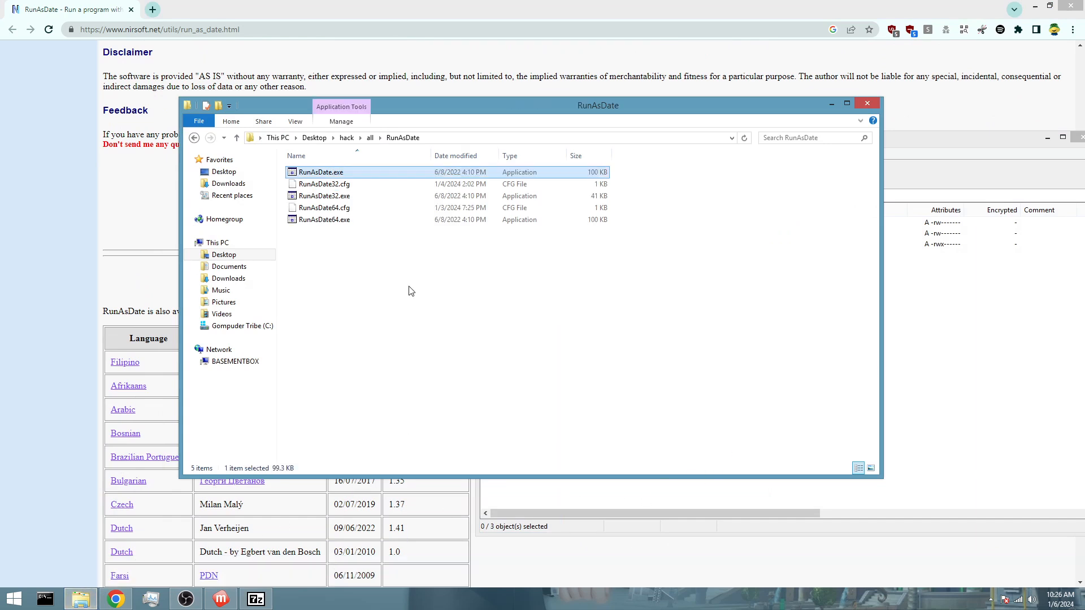
{"action": "key", "text": "Return"}
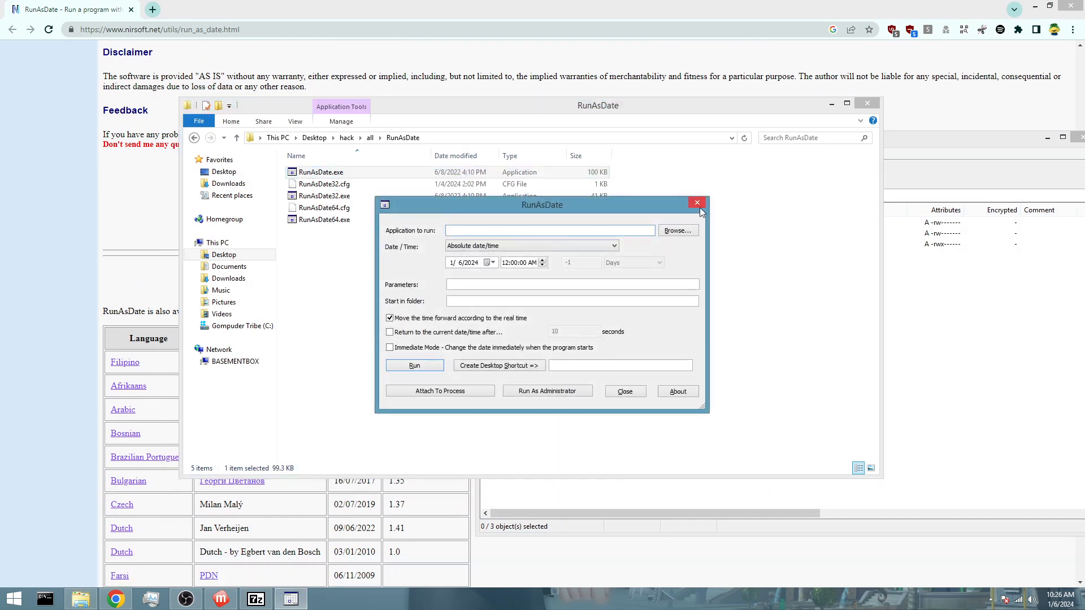
Choose MobiclipMulticoreEncoder.exe as the application to run in RunAsDate and set the absolute date to 1/1/1601.
{"action": "left_click", "coordinate": [677, 230]}
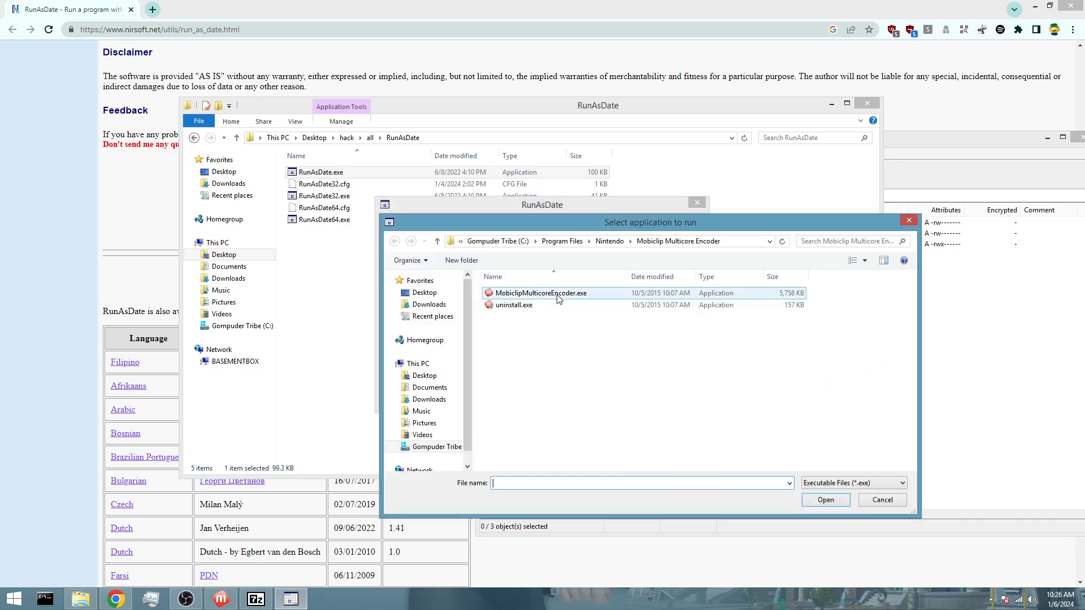
{"action": "left_click", "coordinate": [558, 297]}
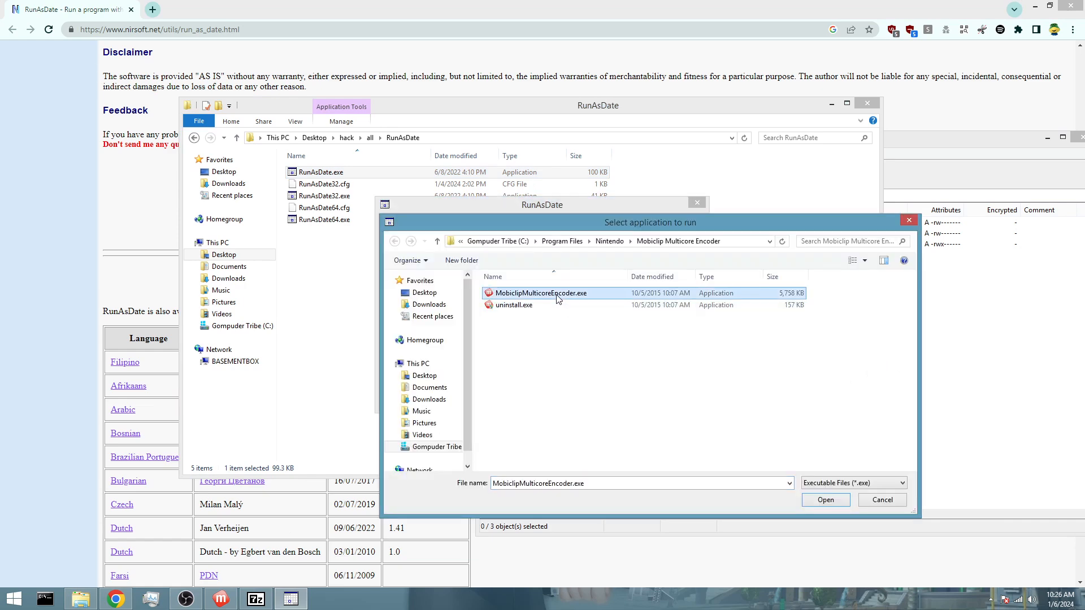
{"action": "double_click", "coordinate": [558, 297]}
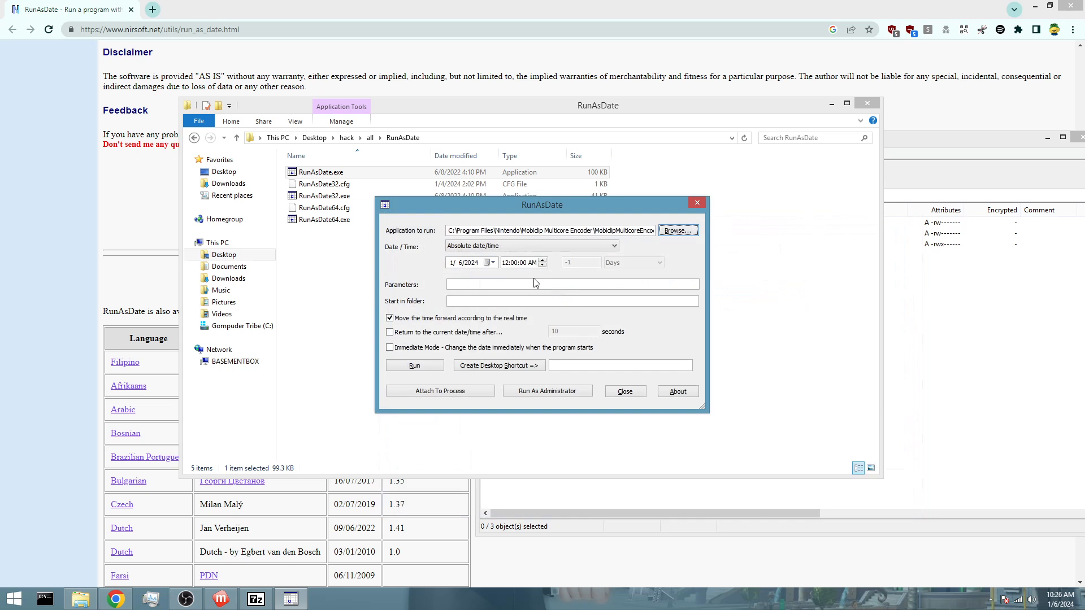
{"action": "left_click", "coordinate": [474, 263]}
{"action": "left_click", "coordinate": [463, 264]}
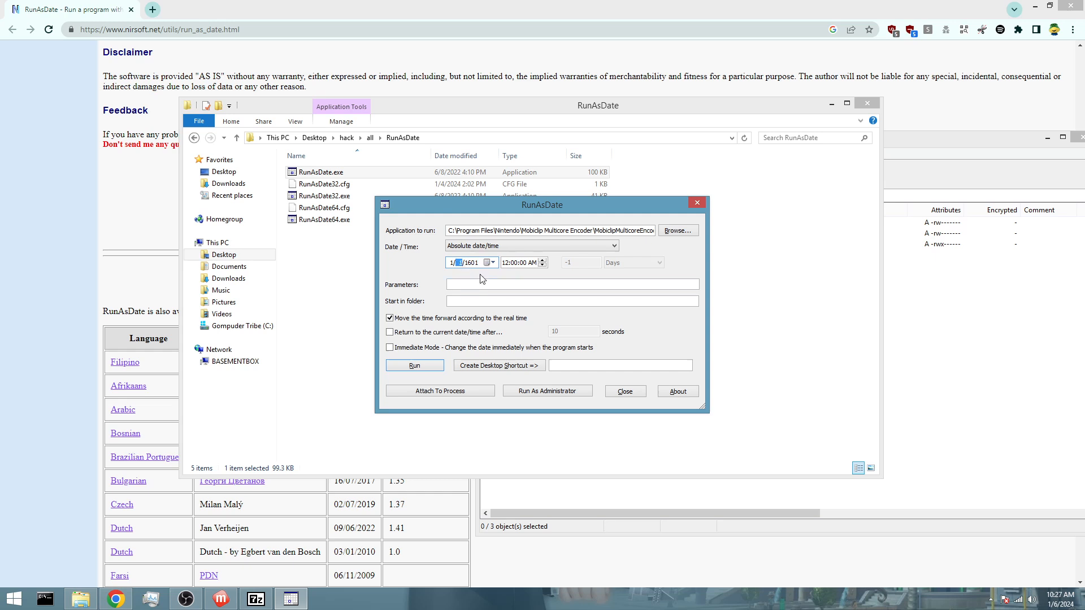
Create a desktop shortcut named Mobiclip Multicore Encoder RunAsDate.
{"action": "left_click", "coordinate": [558, 366]}
{"action": "type", "text": "Mobiclip Multicore Encoder RunAsDate"}
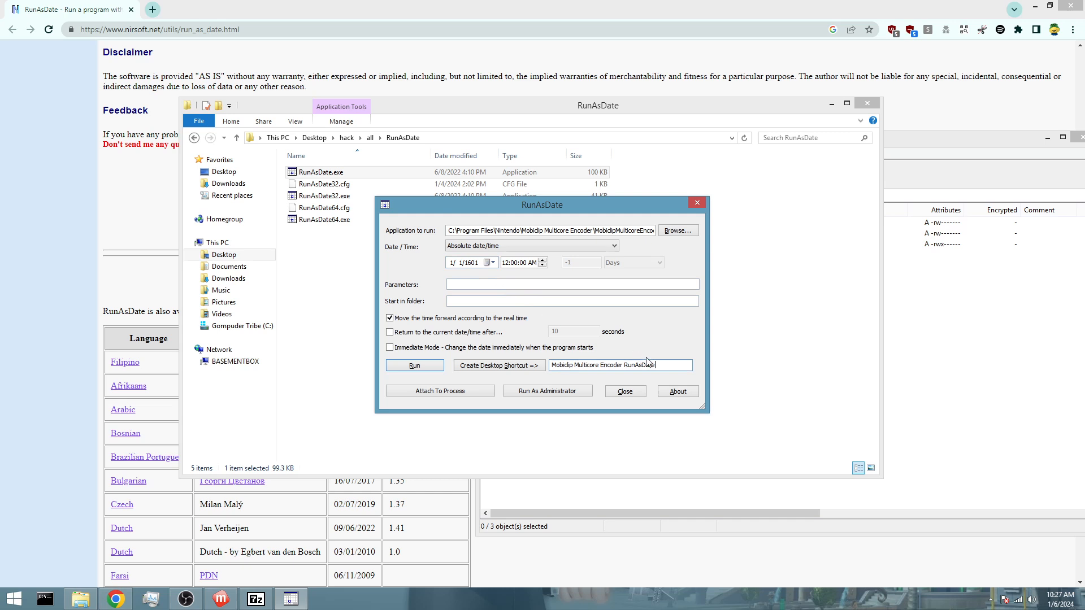
{"action": "left_click", "coordinate": [484, 368]}
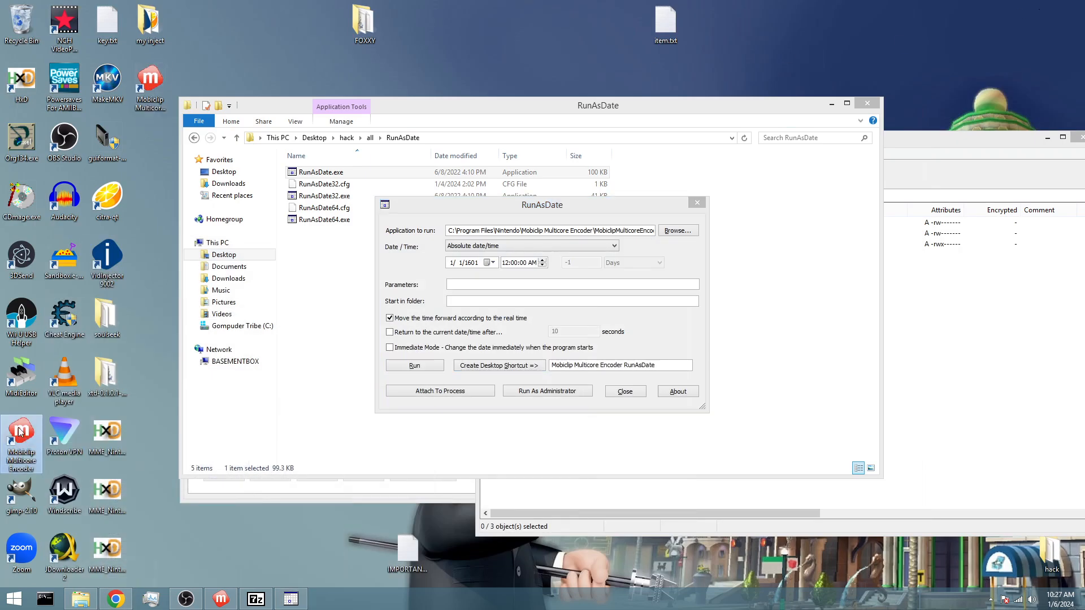
Delete the original Mobiclip Multicore Encoder desktop shortcut and move the RunAsDate shortcut into its place.
{"action": "right_click", "coordinate": [20, 432]}
{"action": "left_click", "coordinate": [42, 390]}
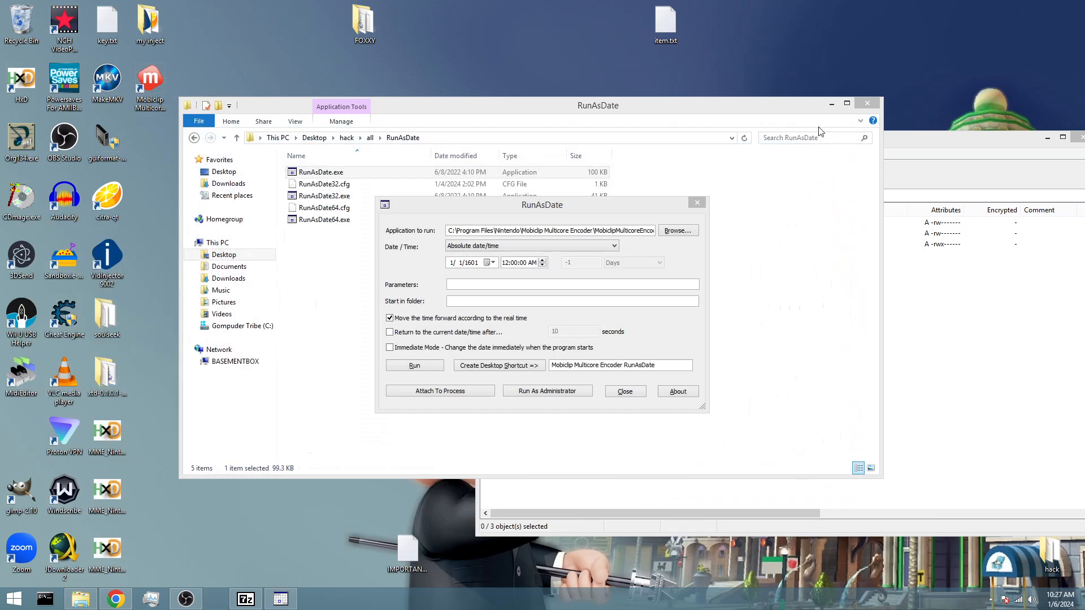
{"action": "left_click_drag", "start_coordinate": [163, 80], "coordinate": [31, 443]}
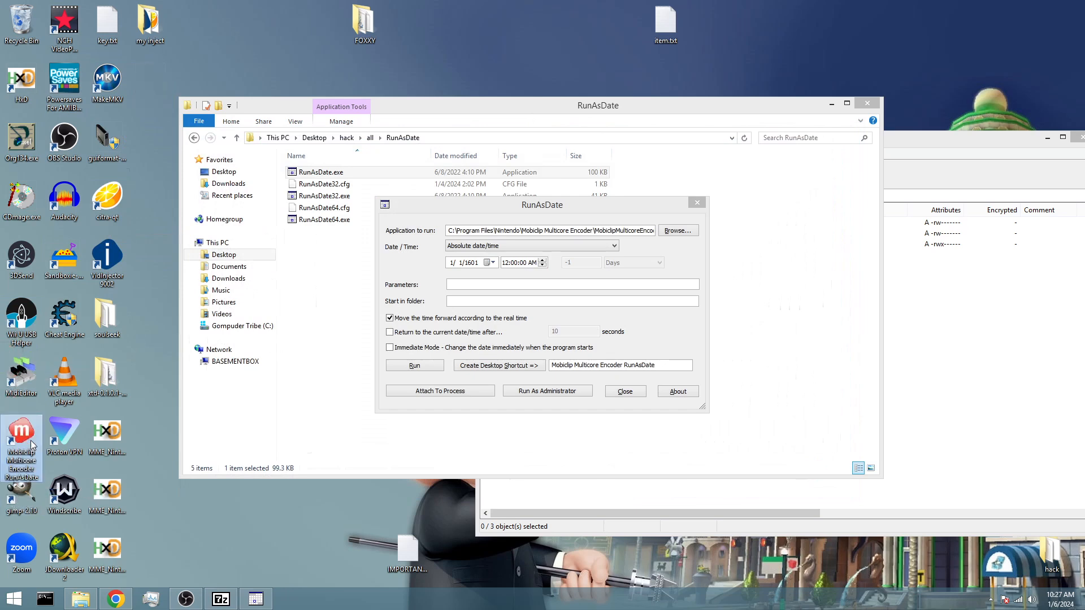
Launch Mobiclip Multicore Encoder from the RunAsDate shortcut and load the licence file MME_Nintendo_CTR_20150630.lic.
{"action": "double_click", "coordinate": [21, 438]}
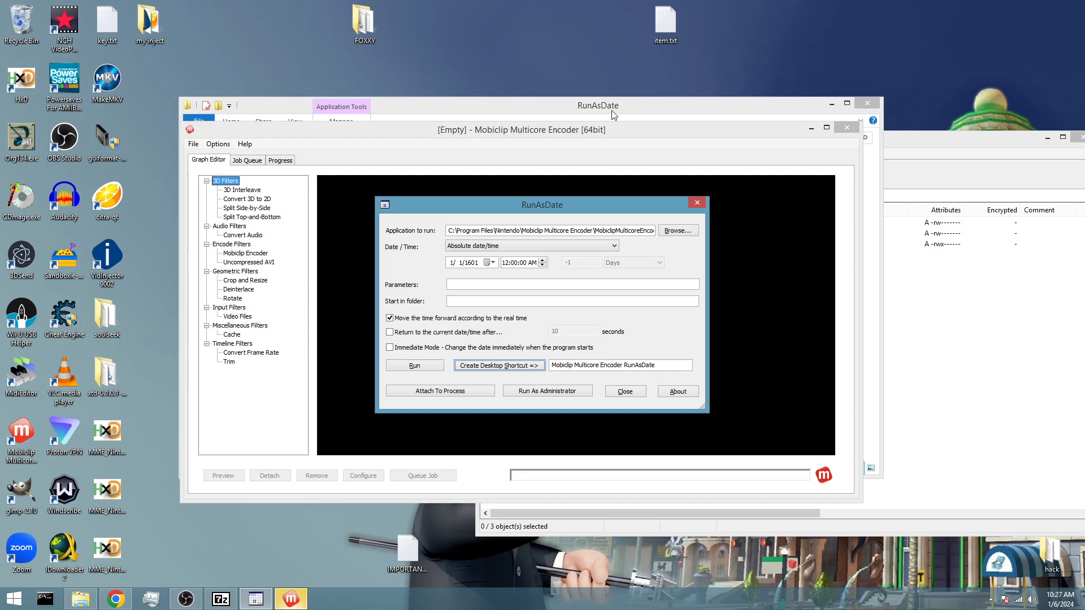
{"action": "left_click", "coordinate": [245, 145]}
{"action": "left_click", "coordinate": [272, 170]}
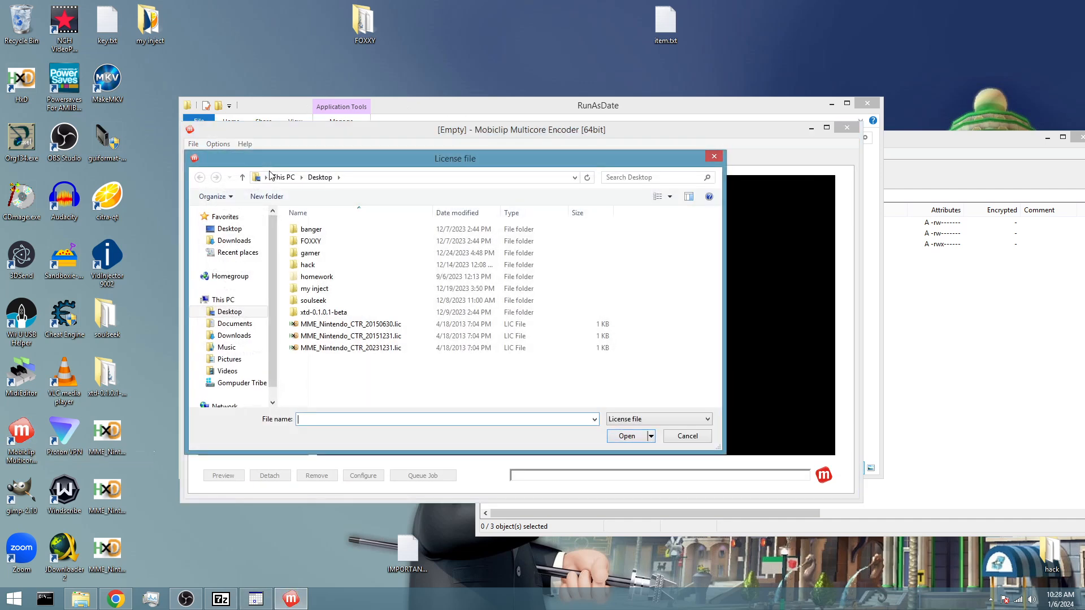
{"action": "left_click", "coordinate": [382, 331]}
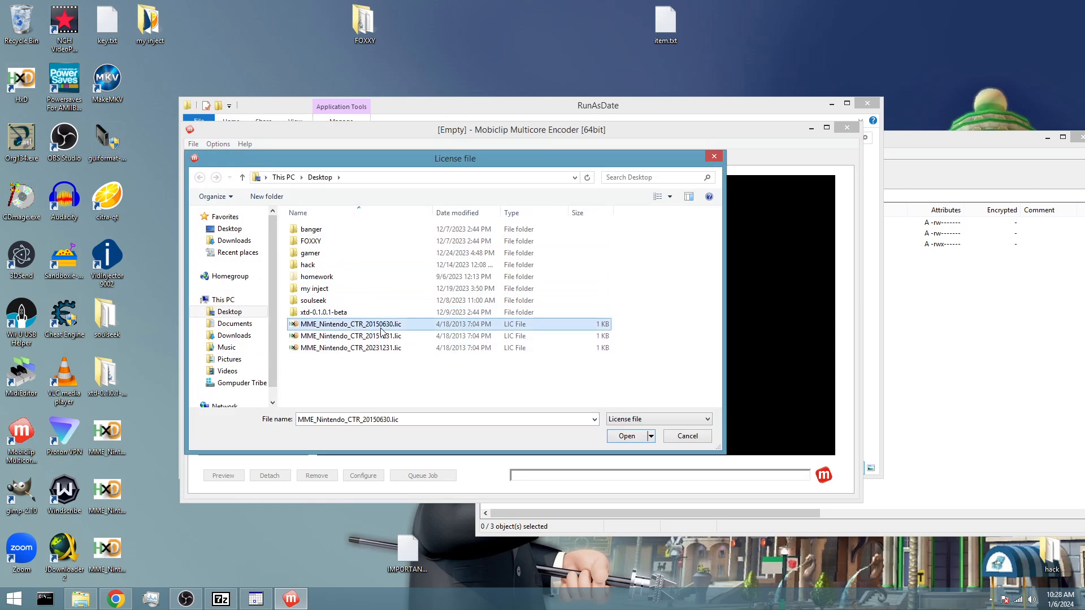
{"action": "left_click", "coordinate": [635, 439]}
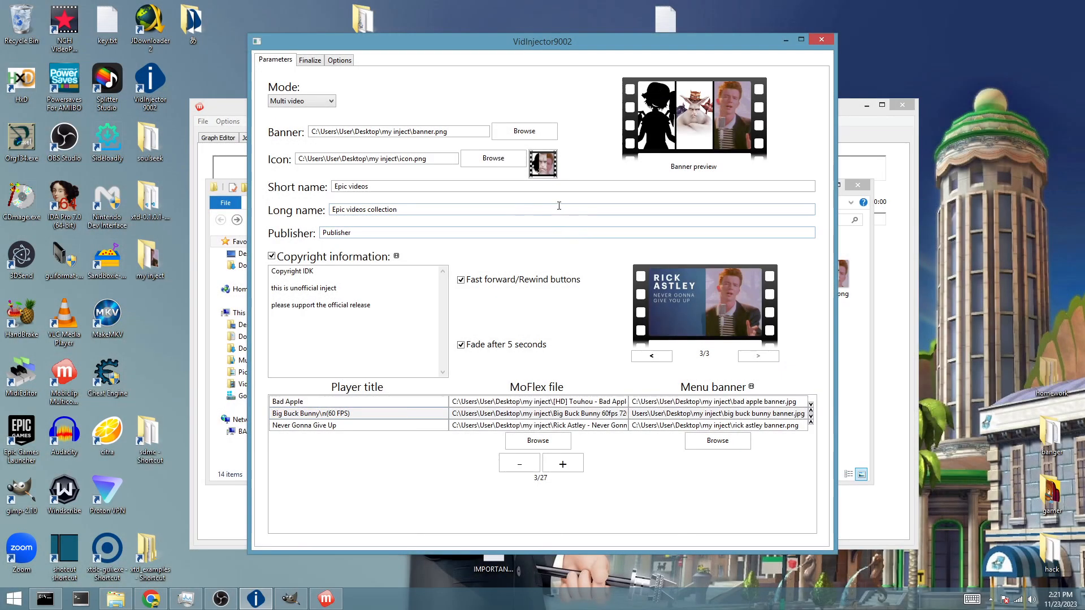
In VidInjector9002, randomize the title ID and set the last part of the product code to VDIJ.
{"action": "left_click", "coordinate": [305, 60]}
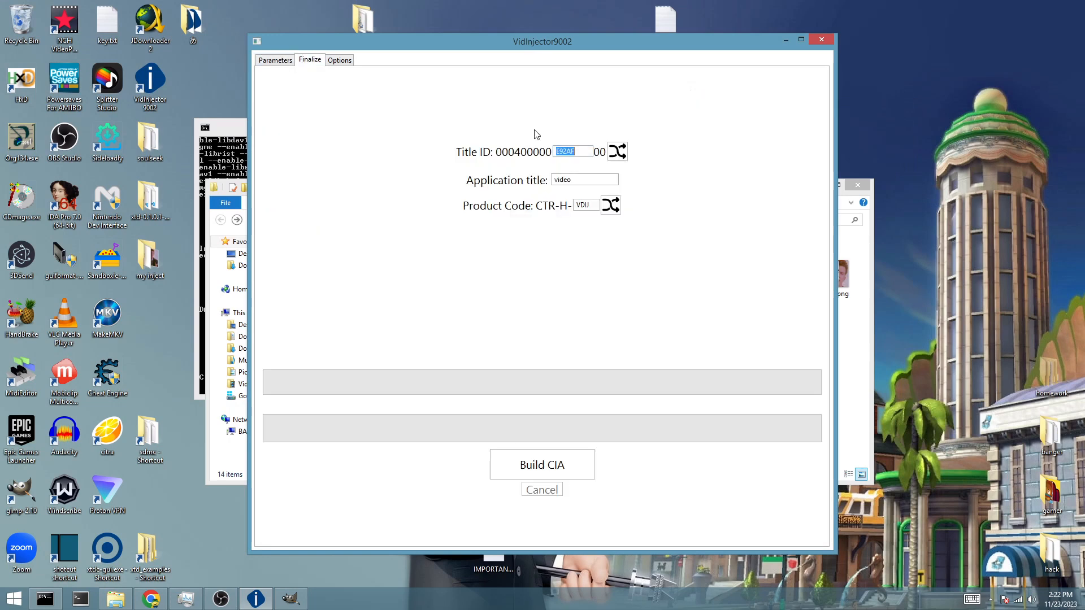
{"action": "left_click", "coordinate": [616, 152]}
{"action": "left_click", "coordinate": [619, 151]}
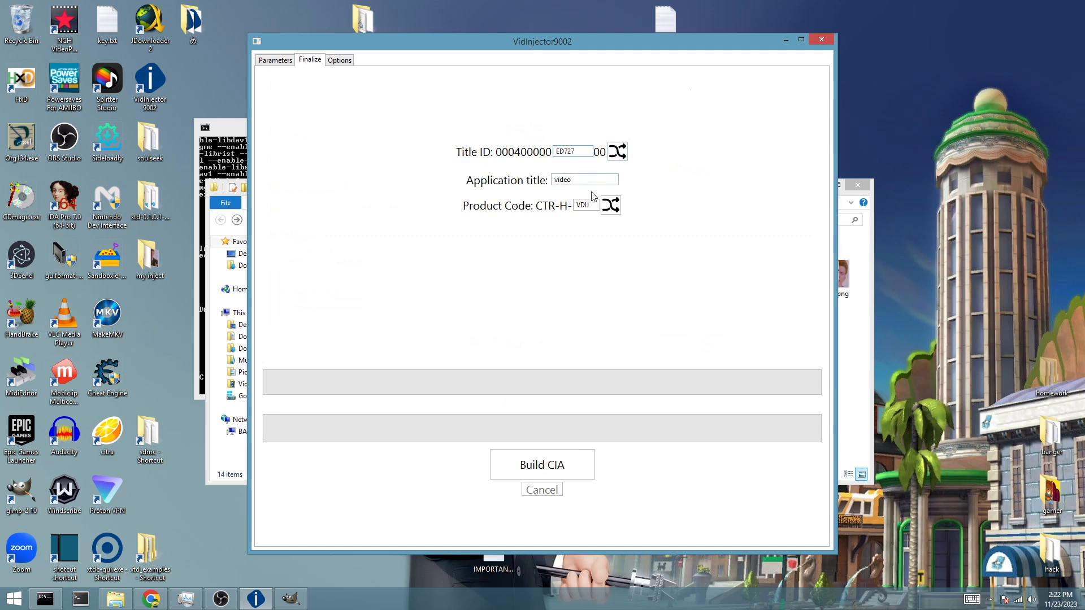
{"action": "left_click", "coordinate": [610, 205]}
{"action": "left_click", "coordinate": [610, 205]}
{"action": "left_click", "coordinate": [611, 205]}
{"action": "double_click", "coordinate": [594, 204]}
{"action": "type", "text": "VDIJ"}
{"action": "double_click", "coordinate": [590, 178]}
{"action": "left_click", "coordinate": [590, 178]}
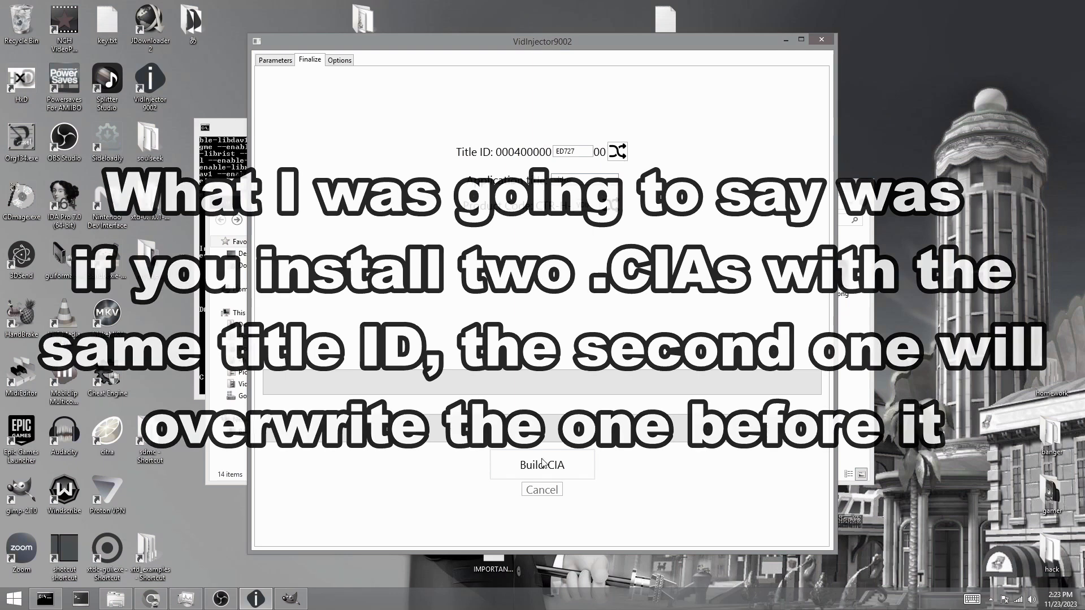
Build the CIA into the my inject folder as Epic videos collection [000400000ED72700].cia and select the built file in File Explorer.
{"action": "left_click", "coordinate": [543, 462]}
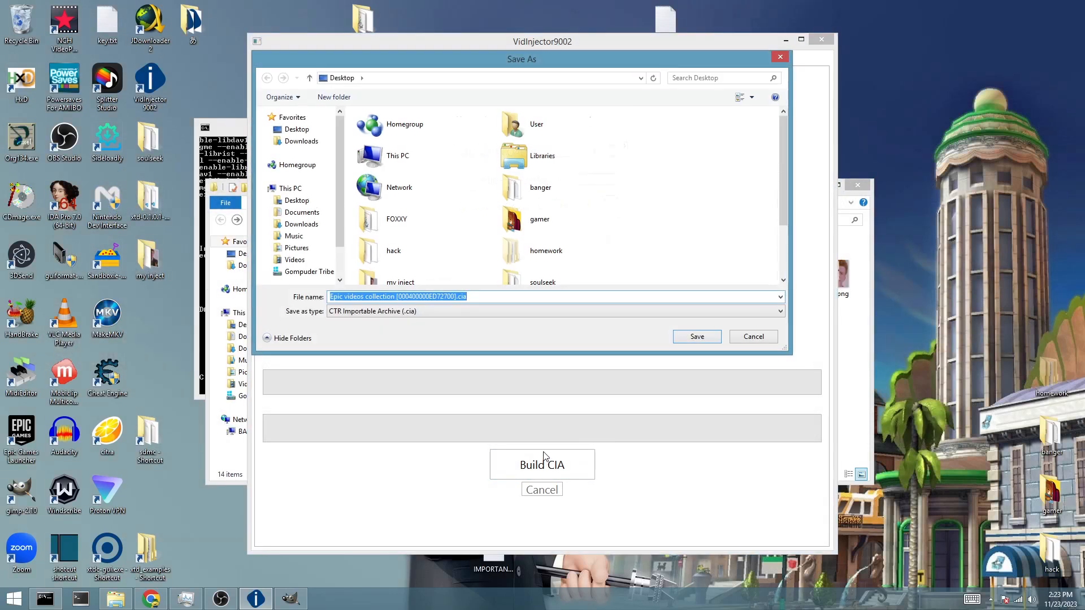
{"action": "double_click", "coordinate": [420, 279]}
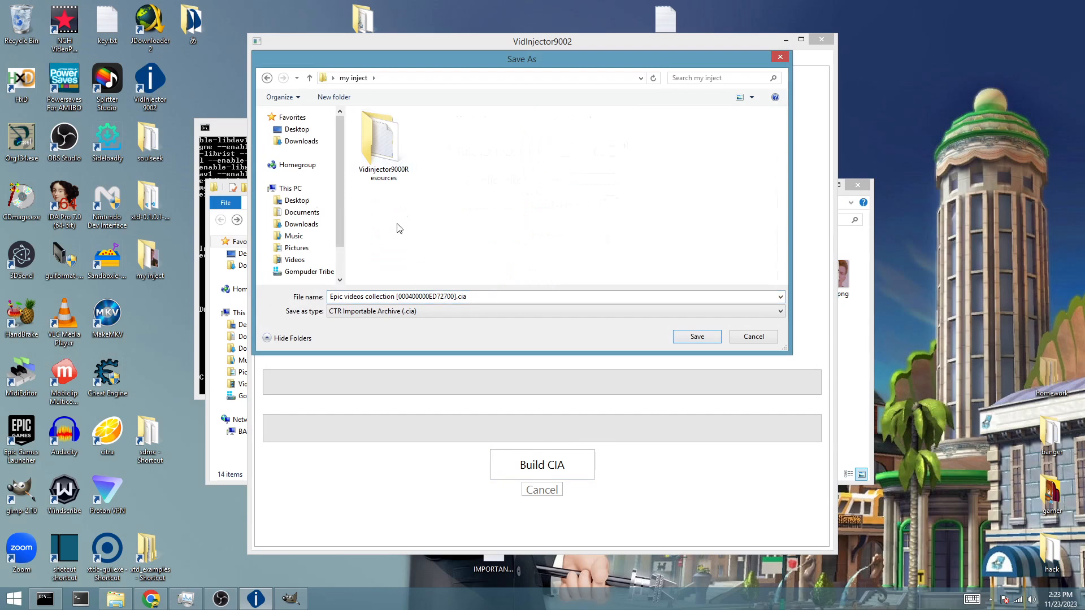
{"action": "triple_click", "coordinate": [402, 297]}
{"action": "left_click", "coordinate": [511, 297]}
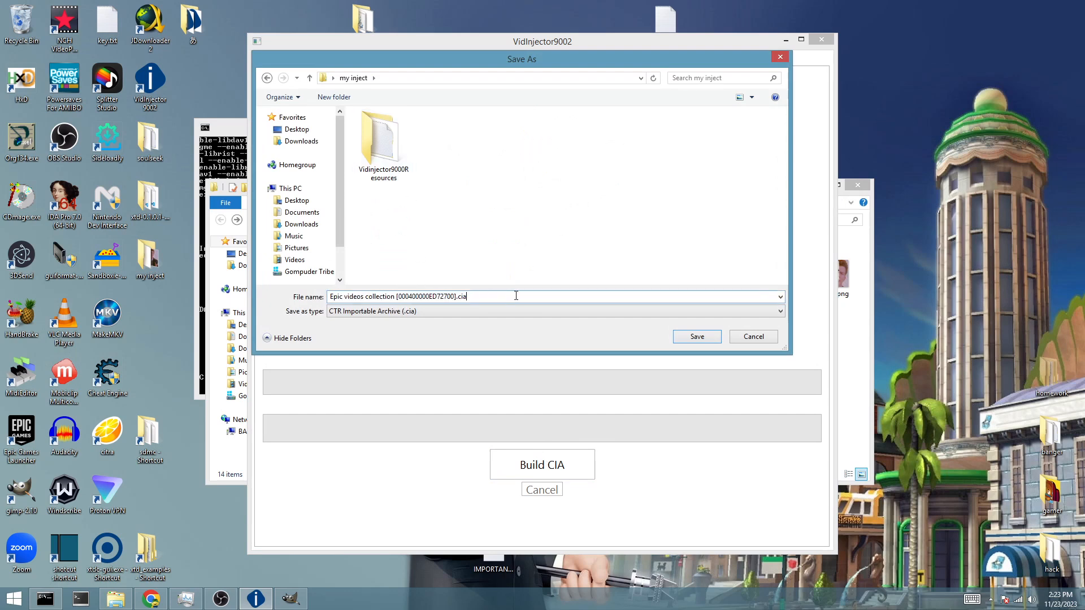
{"action": "left_click", "coordinate": [696, 337]}
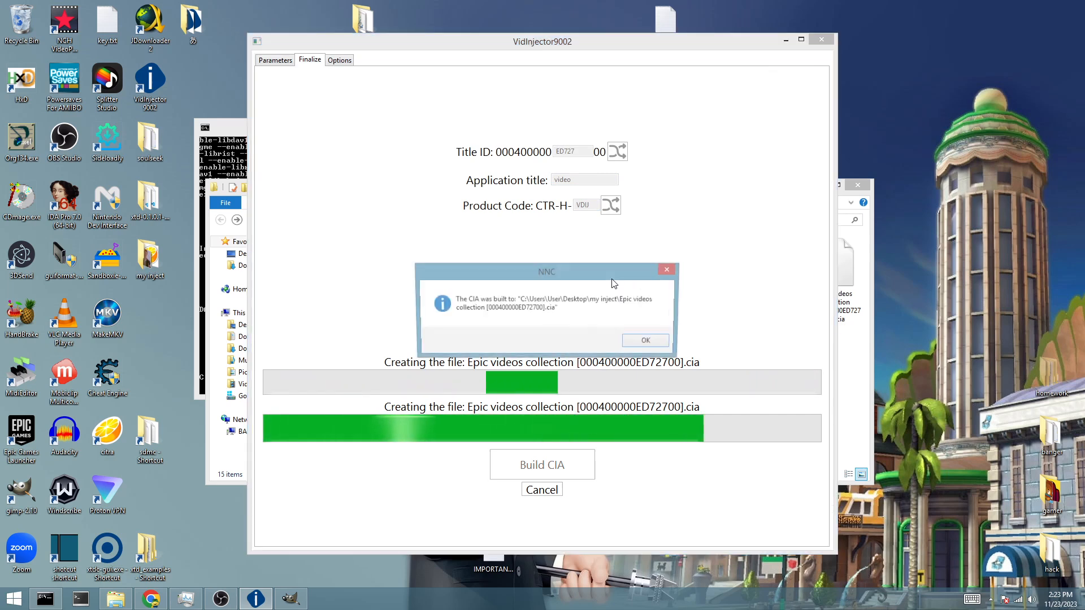
{"action": "left_click", "coordinate": [648, 342]}
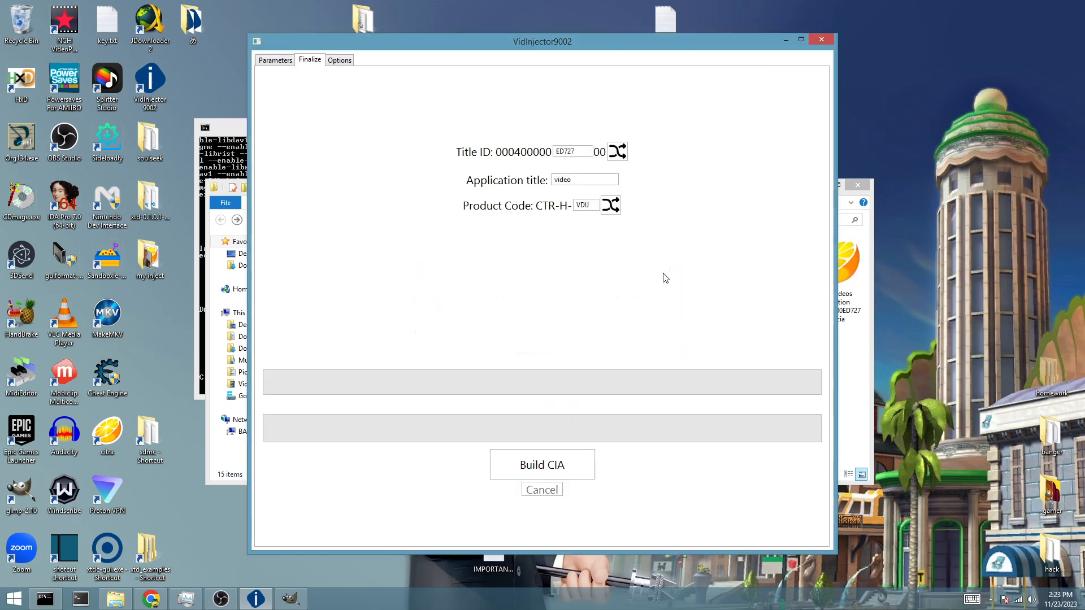
{"action": "left_click", "coordinate": [850, 299]}
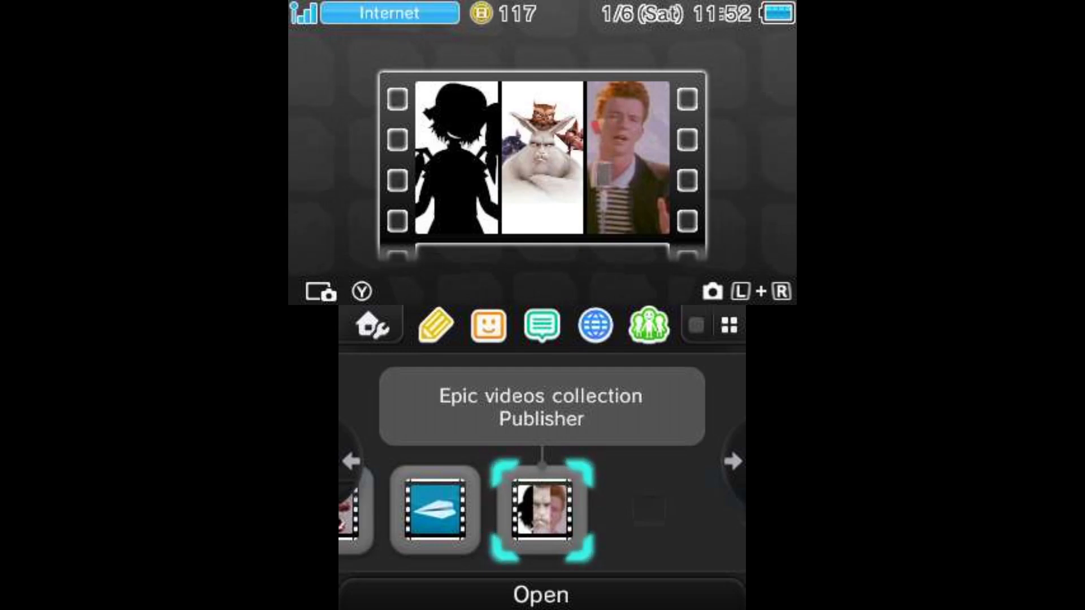
Switch to the 3DS, open Epic videos collection, accept creating the extra data and browse the video menu to Never Gonna Give Up.
{"action": "key", "text": "a"}
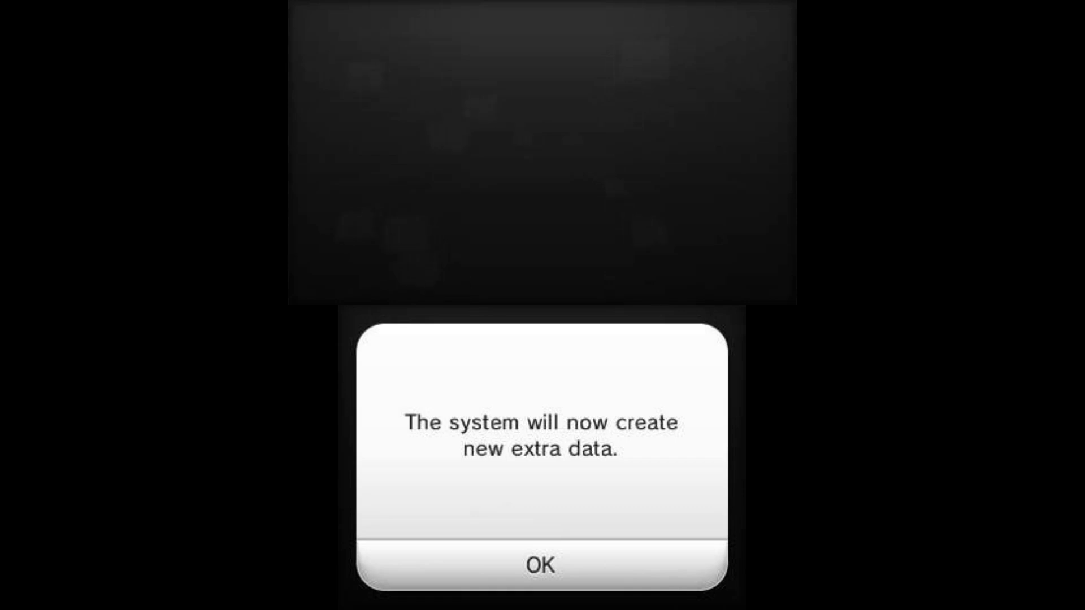
{"action": "key", "text": "a"}
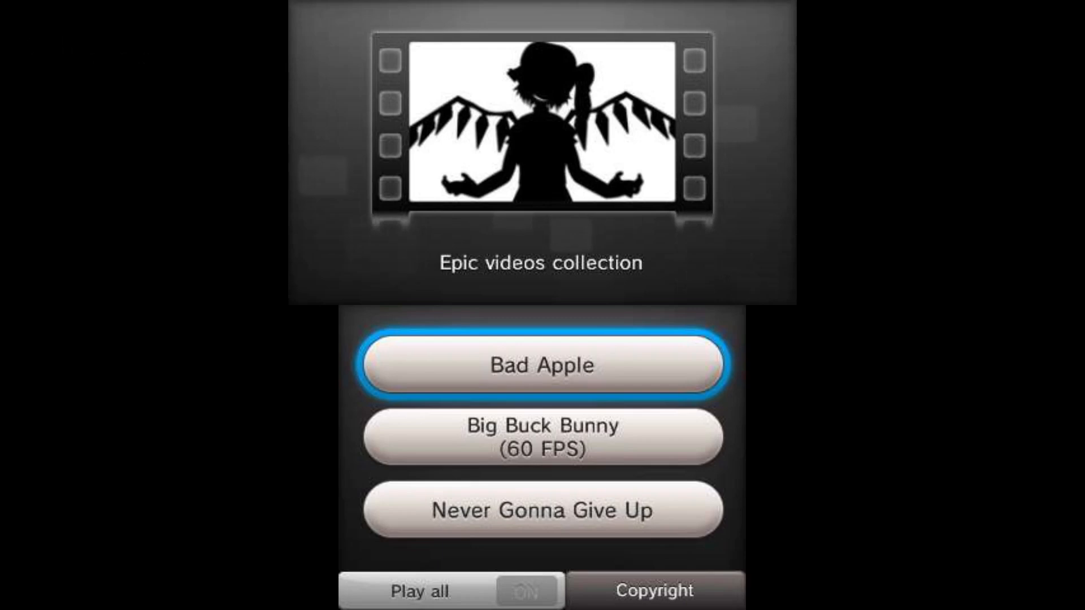
{"action": "key", "text": "Down"}
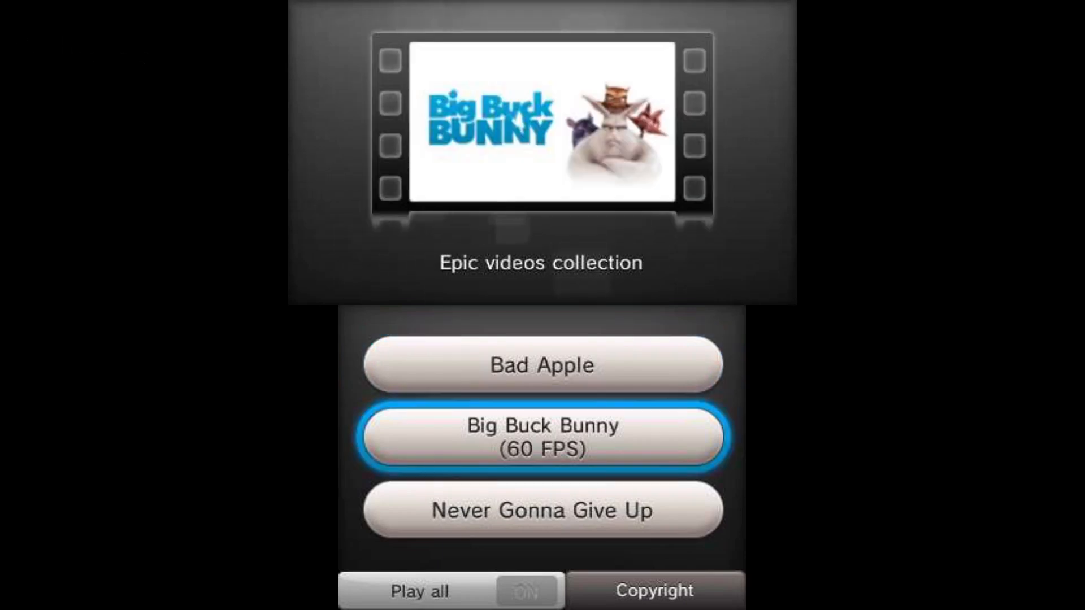
{"action": "key", "text": "Down"}
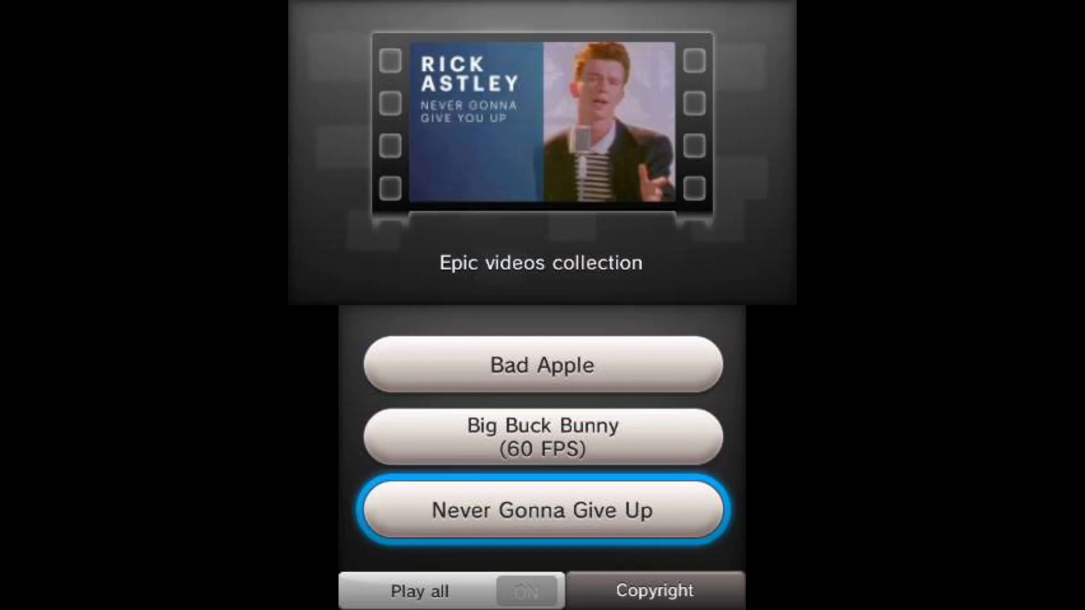
Read the title's Copyright page and return to the video menu.
{"action": "key", "text": "Down"}
{"action": "key", "text": "Return"}
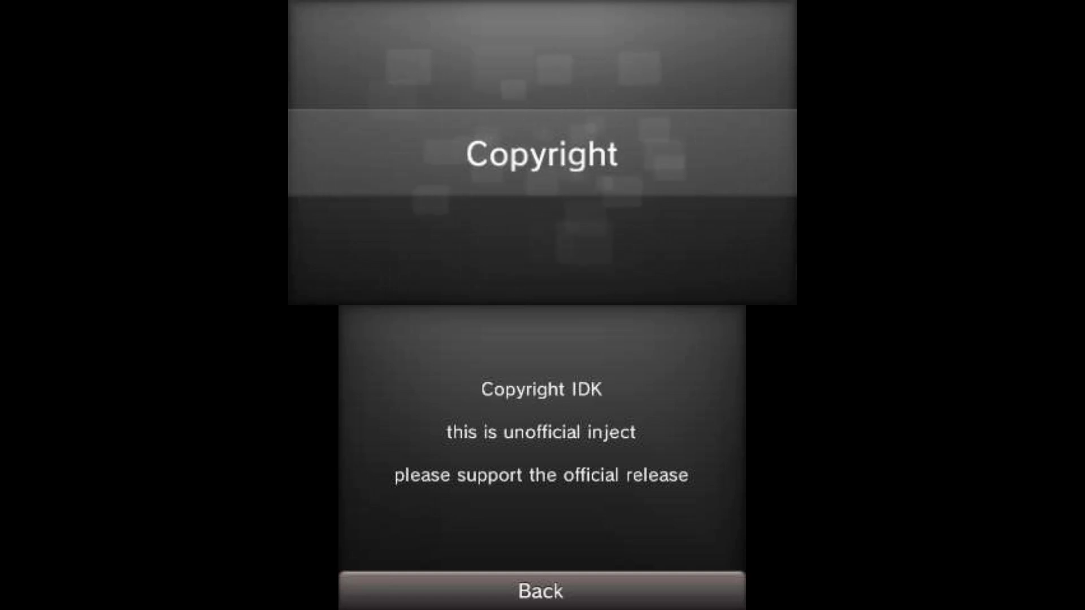
{"action": "left_click", "coordinate": [542, 591]}
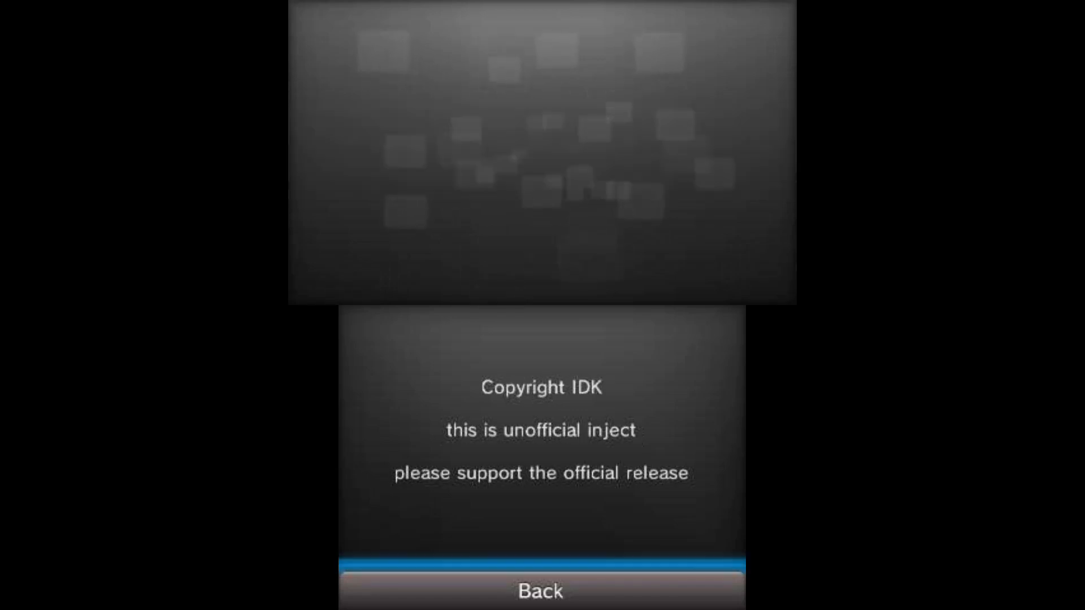
Play the Bad Apple video to check its playback, then return to the video menu.
{"action": "key", "text": "Up"}
{"action": "key", "text": "Up"}
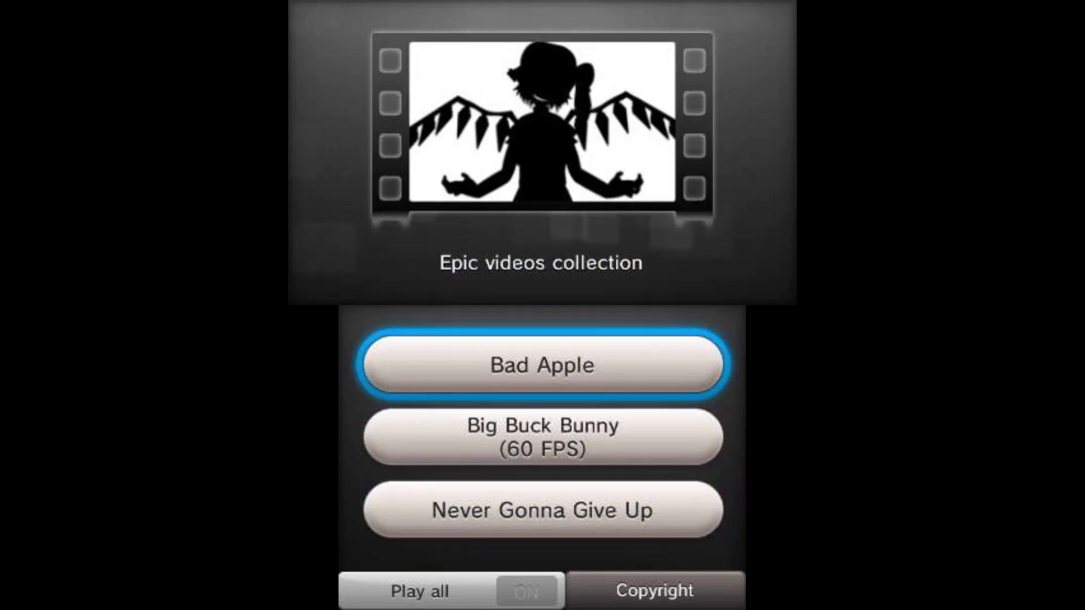
{"action": "key", "text": "Return"}
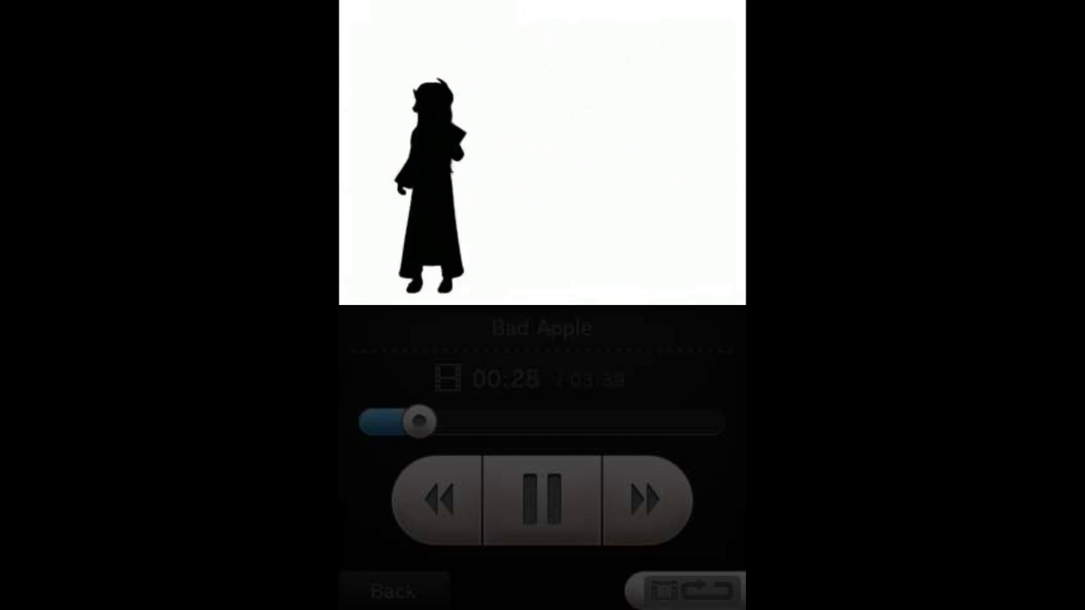
{"action": "key", "text": "s"}
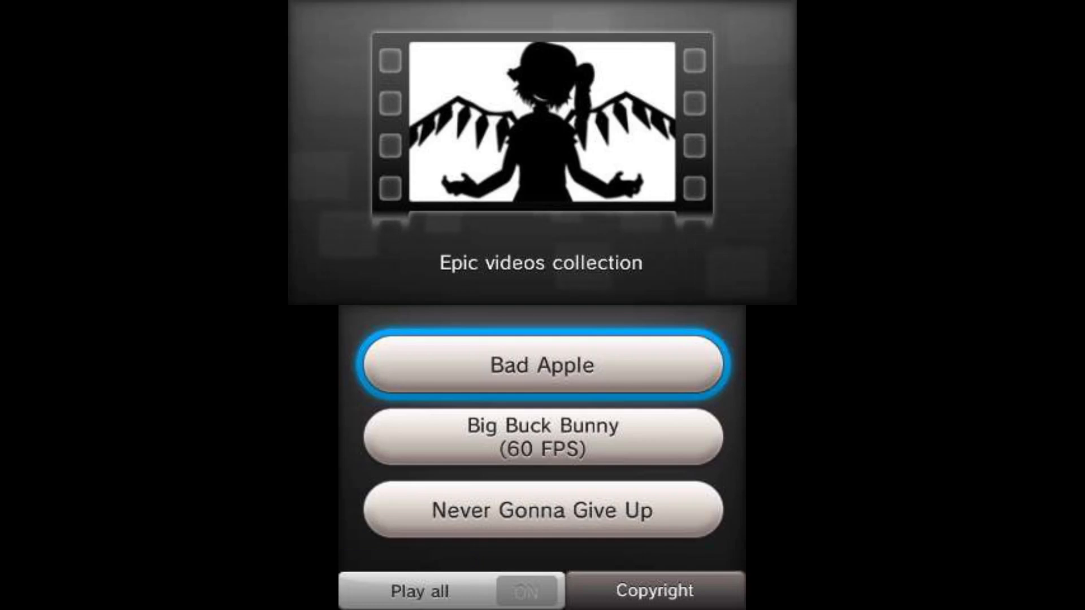
Play Big Buck Bunny (60 FPS) from the start to check its playback, then leave the player.
{"action": "key", "text": "Down"}
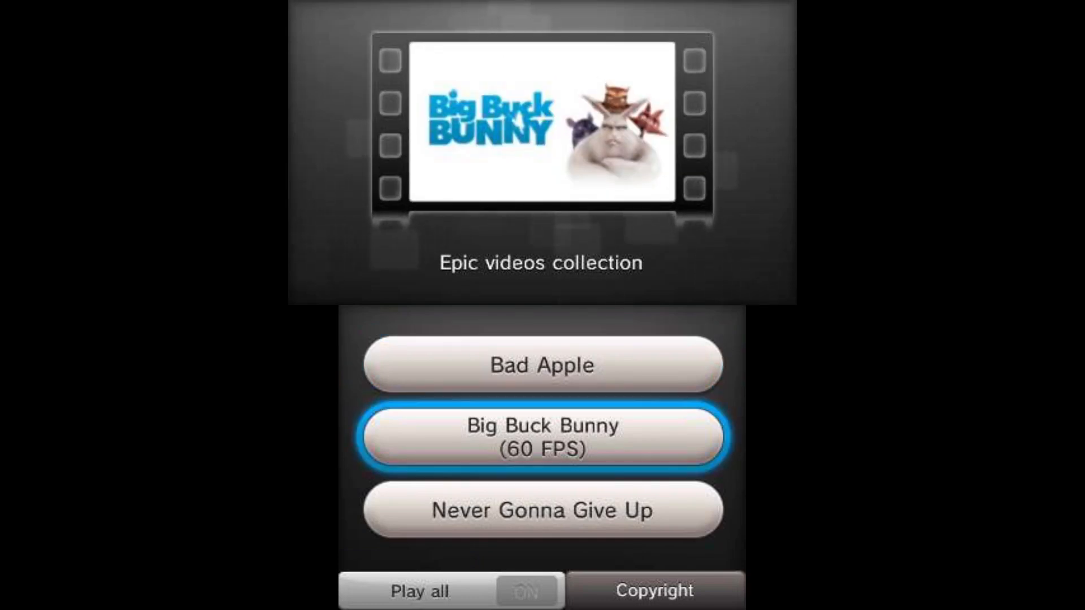
{"action": "key", "text": "Return"}
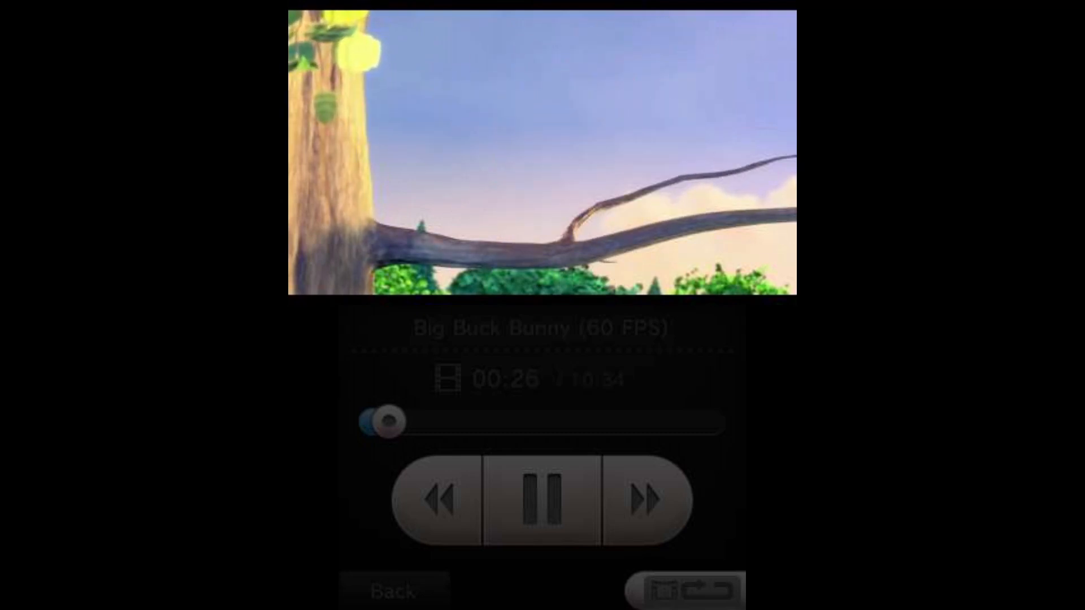
{"action": "left_click", "coordinate": [394, 591]}
Start Never Gonna Give Up, pause it at 00:01 and return to the video menu.
{"action": "key", "text": "Down"}
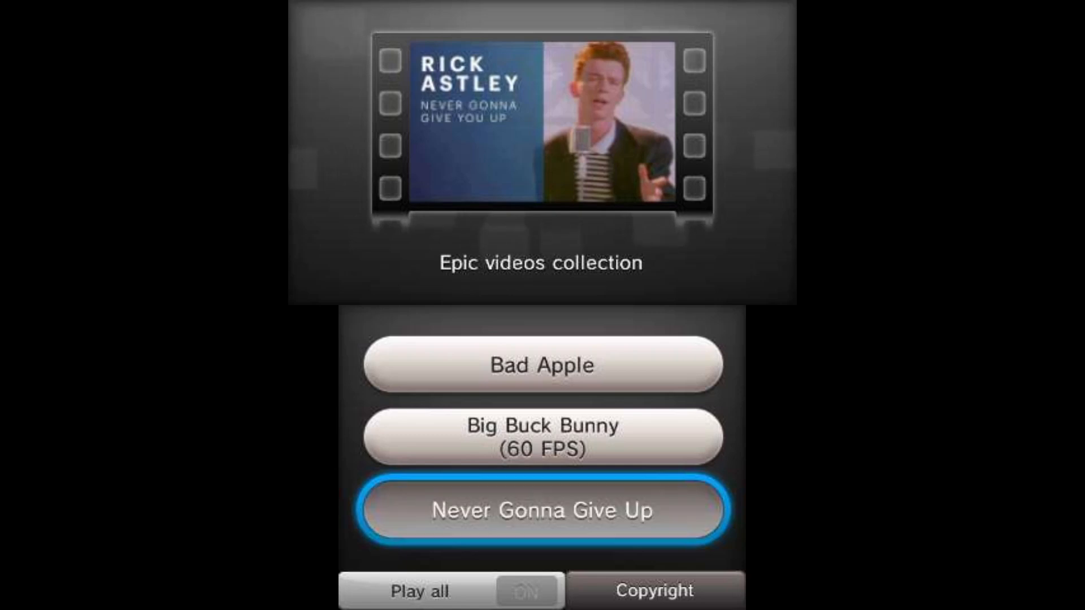
{"action": "key", "text": "Return"}
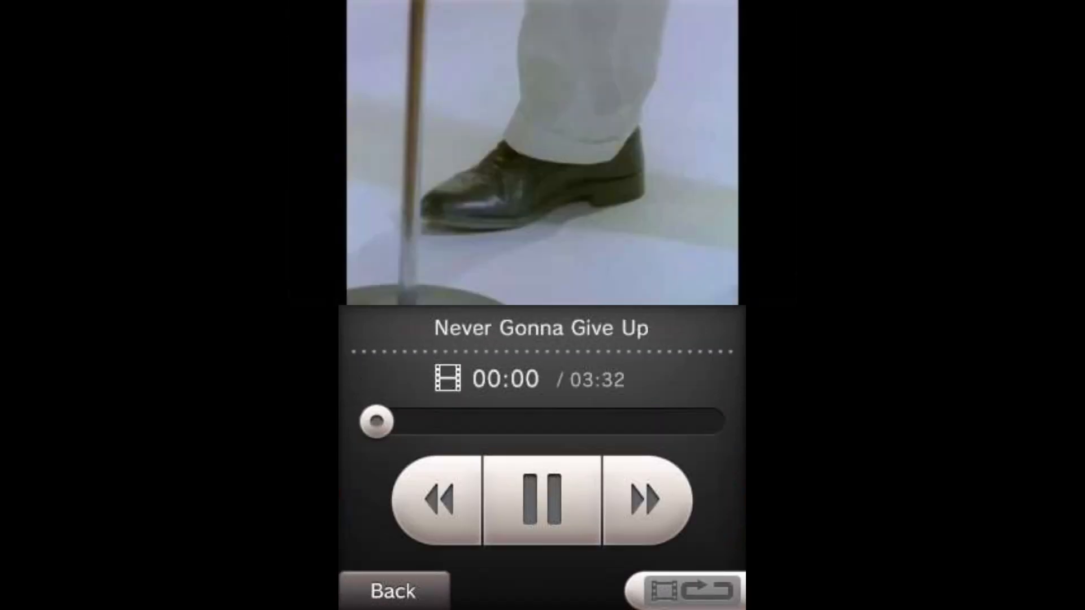
{"action": "key", "text": "Return"}
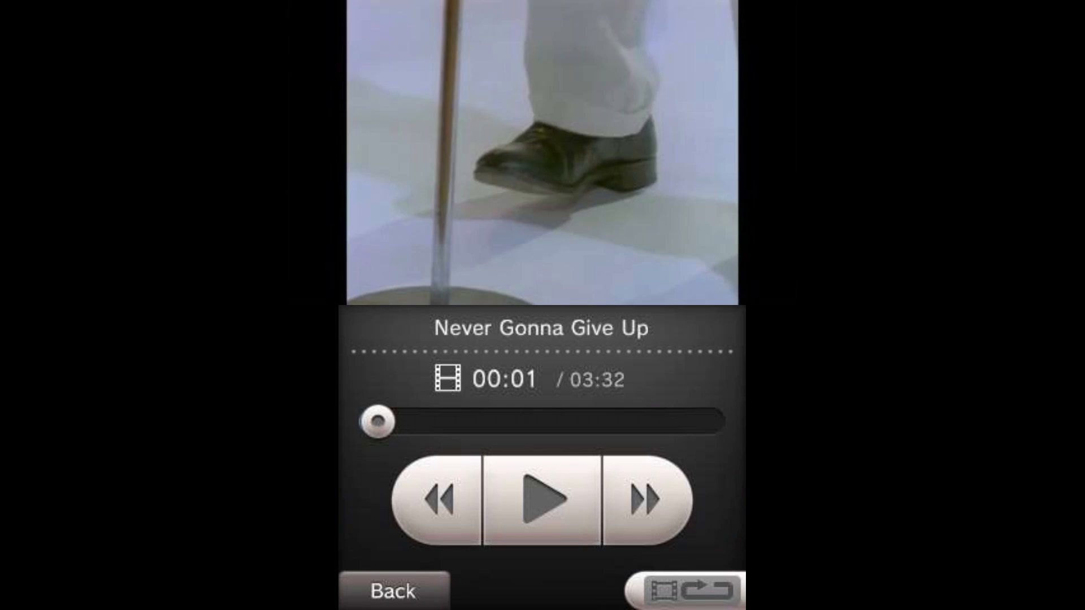
{"action": "key", "text": "Escape"}
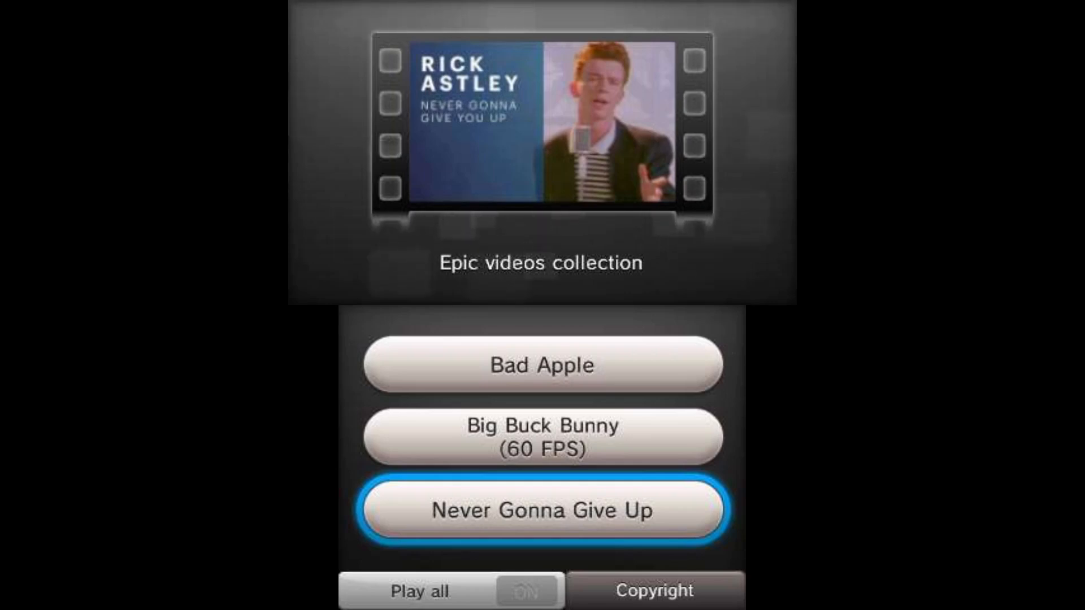
Play Big Buck Bunny (60 FPS) again up to about 02:19 and return to the video menu.
{"action": "key", "text": "Up"}
{"action": "key", "text": "Return"}
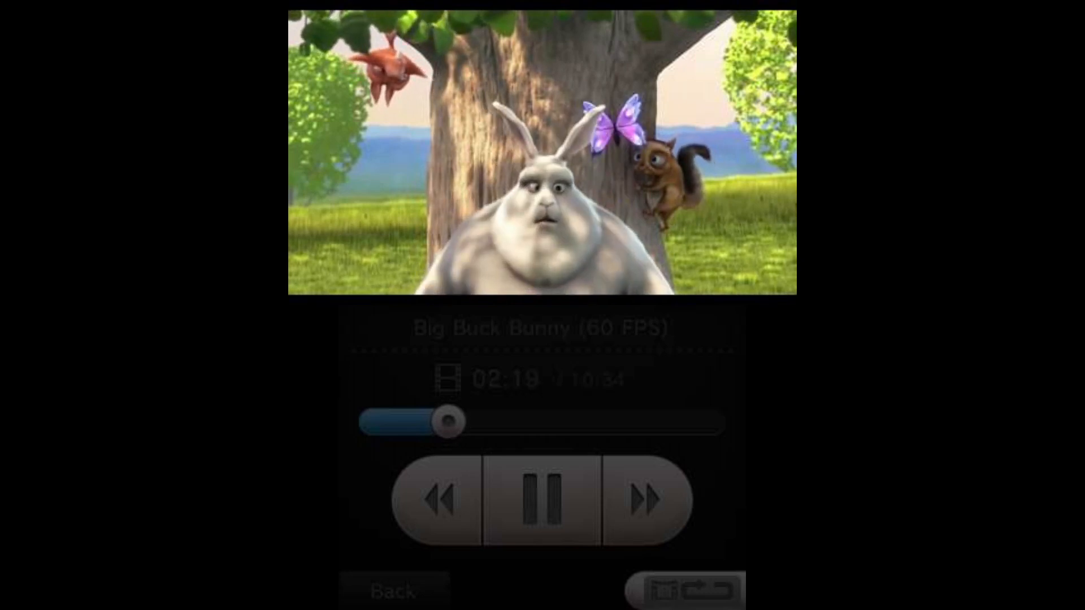
{"action": "key", "text": "Escape"}
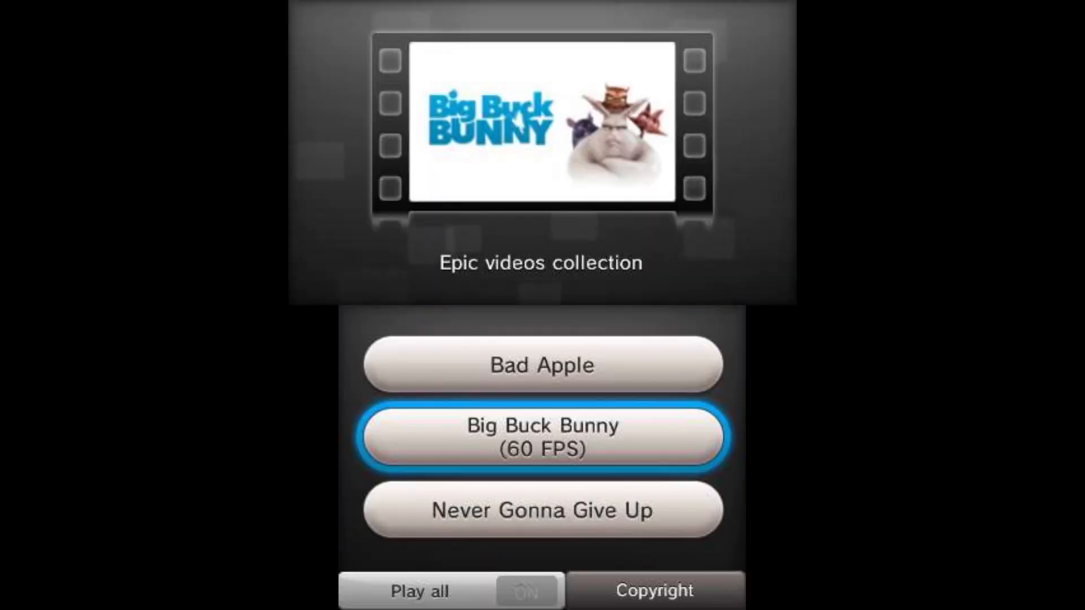